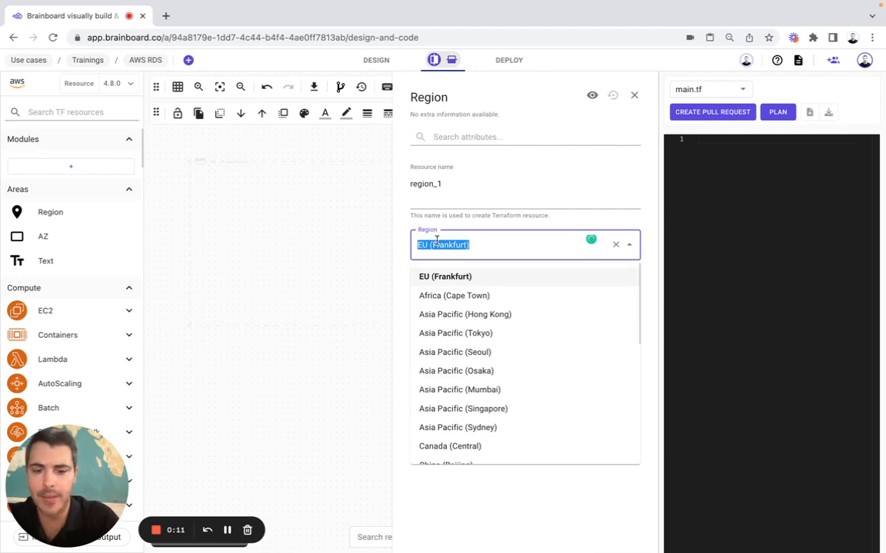
Switch the region from EU (Frankfurt) to US West (Oregon) and drag its frame larger across the canvas
type("ore")
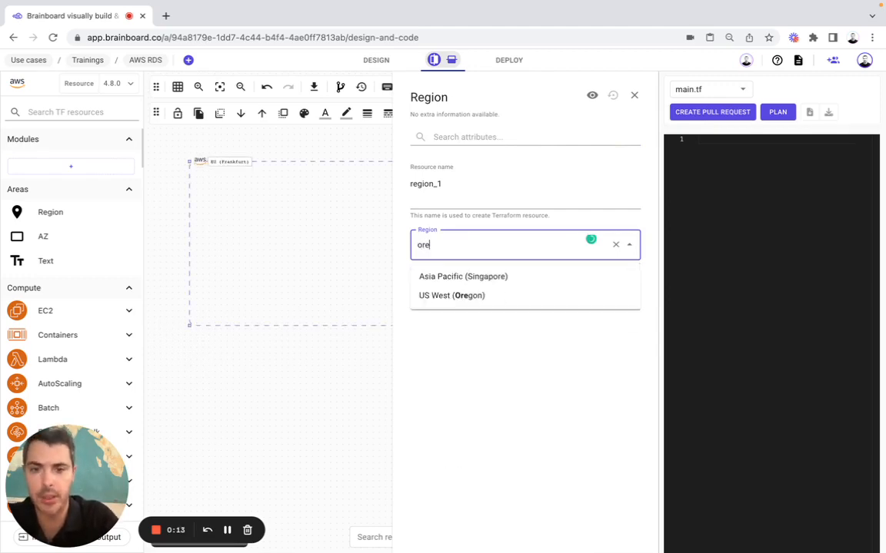
left_click(459, 294)
left_click(635, 95)
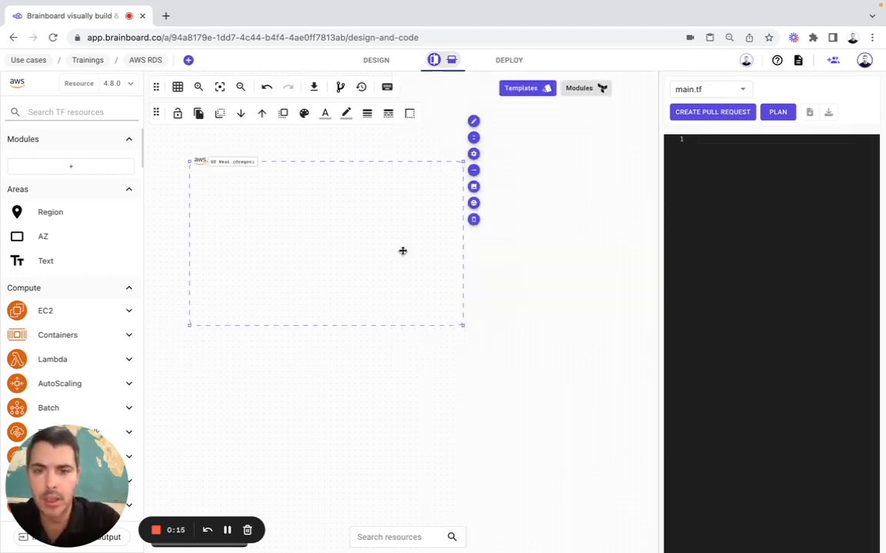
left_click_drag(462, 326, 632, 464)
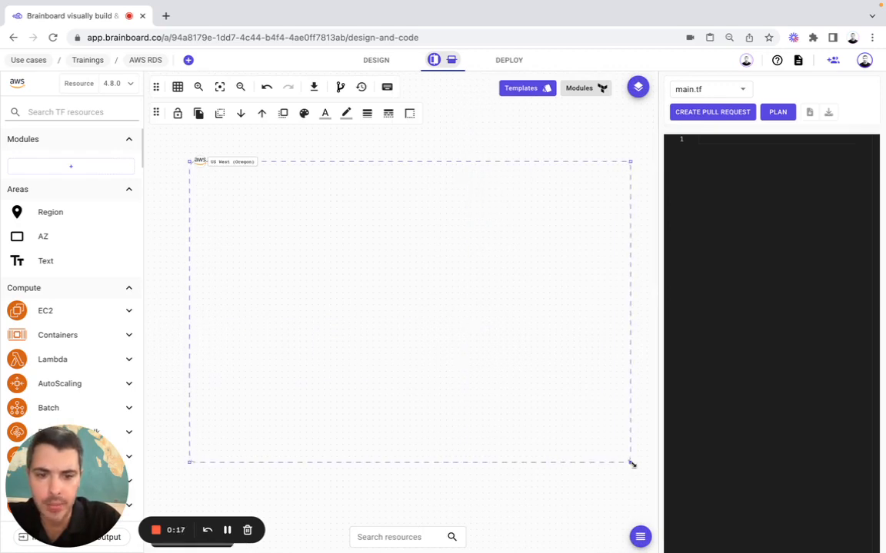
scroll(92, 304, "down", 5)
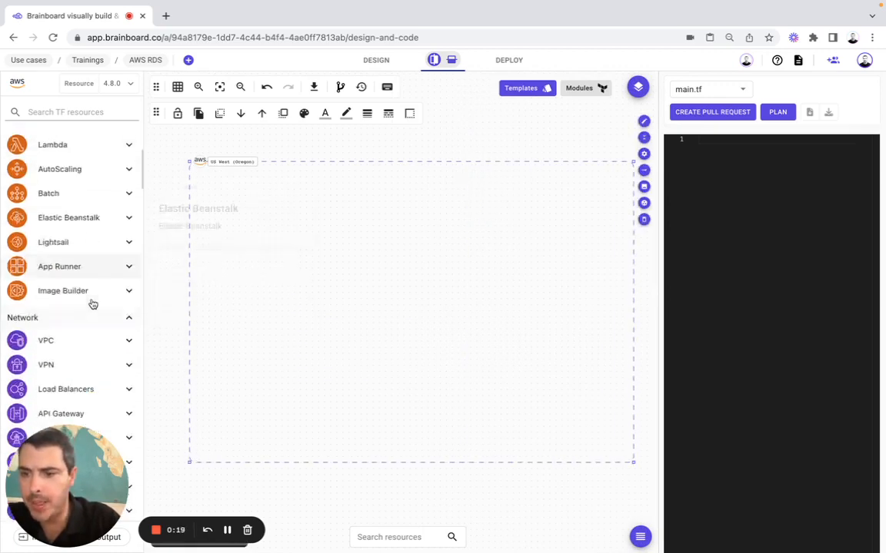
Drop a VPC into the Oregon region and name its resource 'default'
left_click(58, 283)
left_click_drag(51, 330, 210, 185)
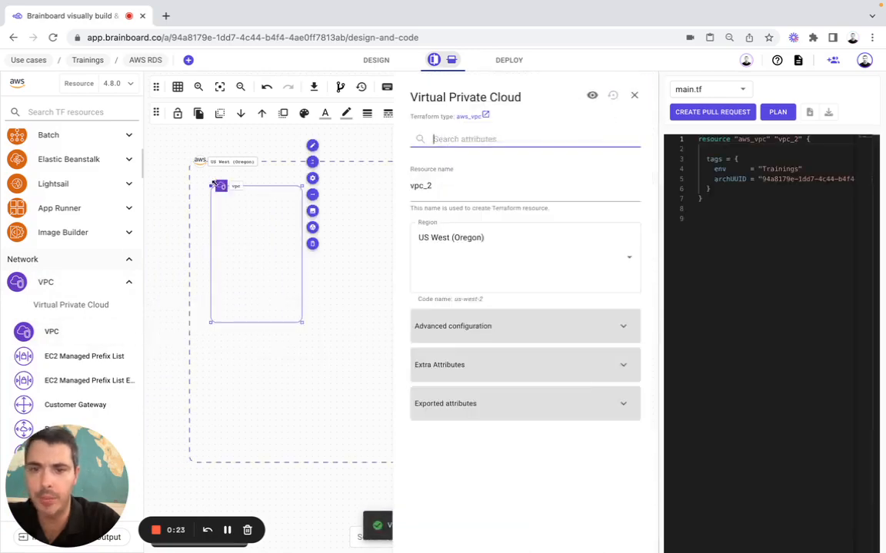
left_click(415, 186)
double_click(415, 186)
type("default")
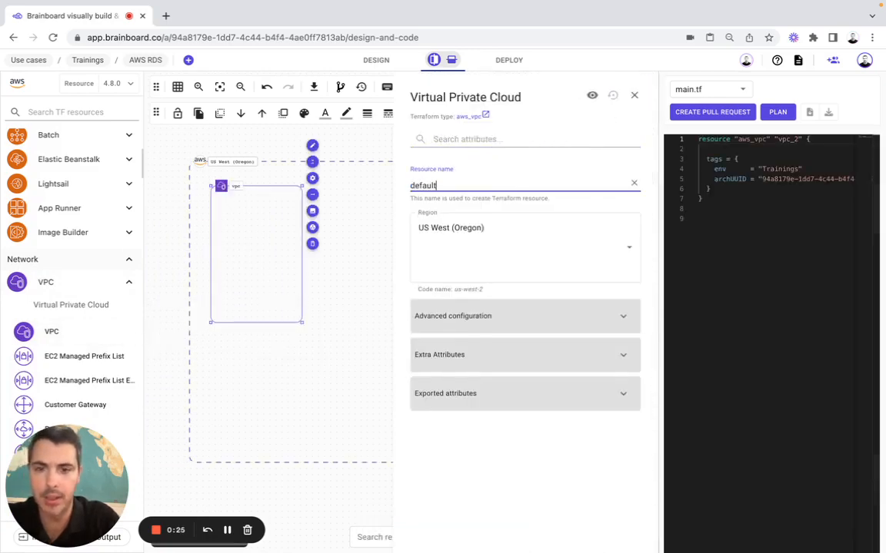
left_click(448, 324)
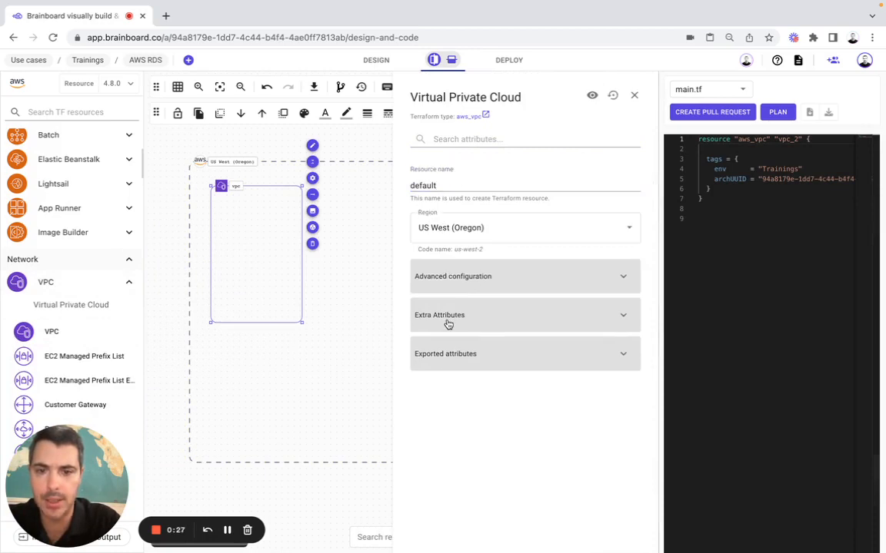
Set the VPC's CIDR block to var.vpc_cird, save, and resize it to fill the region
left_click(491, 280)
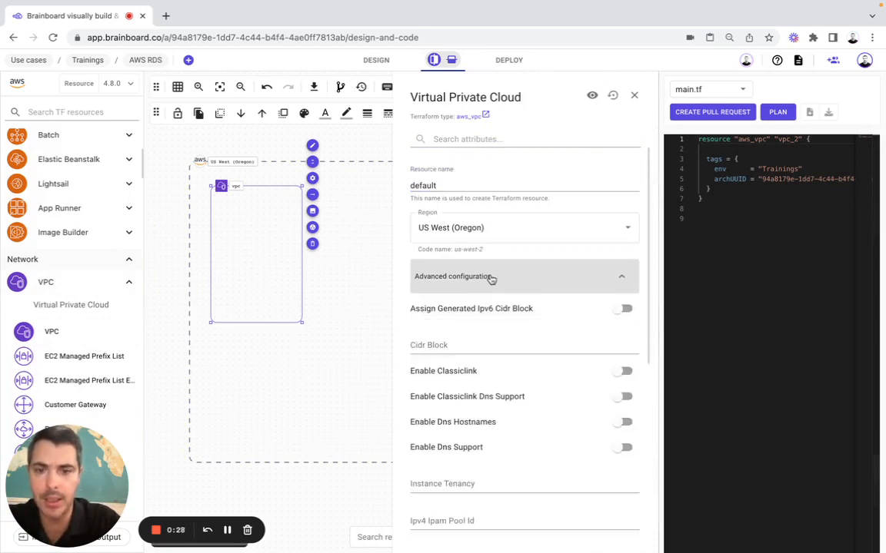
left_click(443, 343)
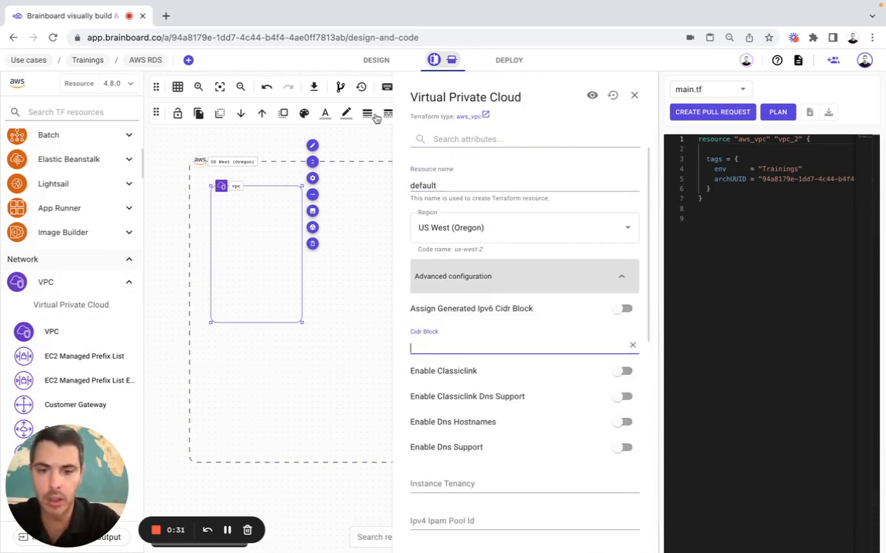
type("var.vpc_cird")
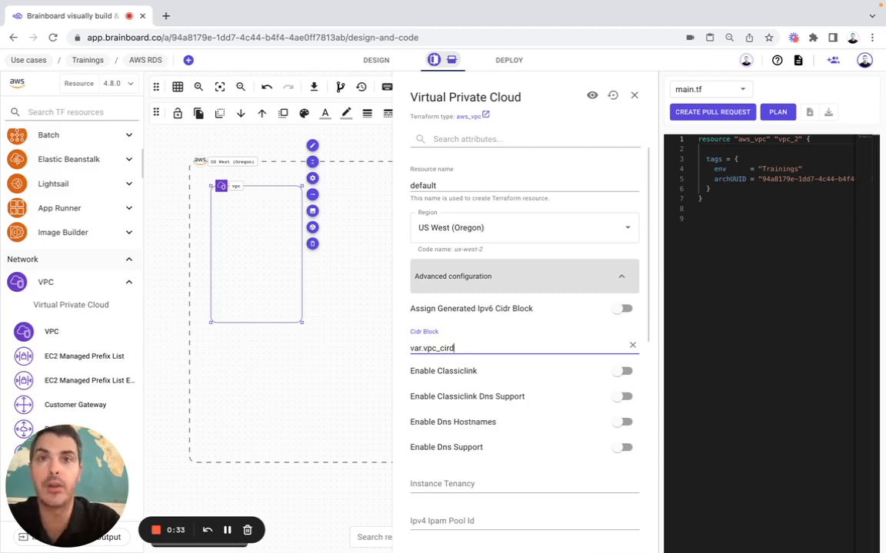
scroll(470, 342, "down", 10)
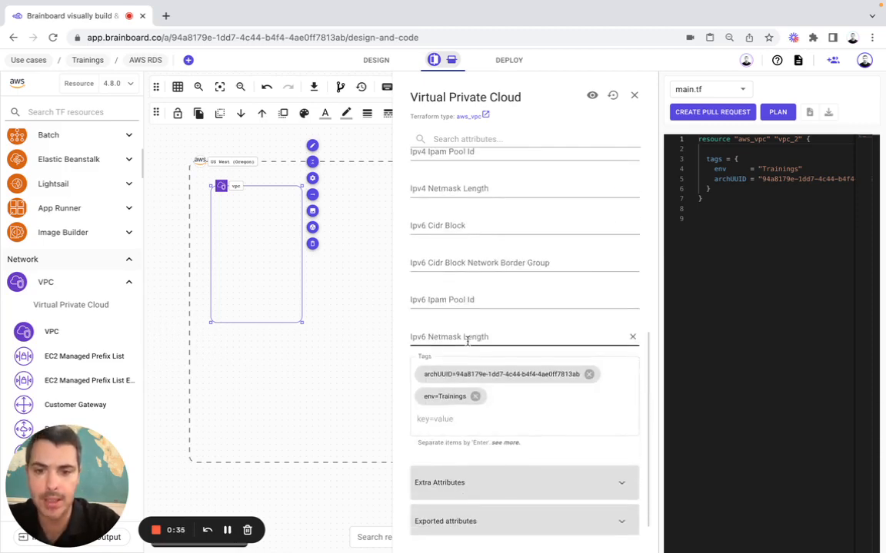
left_click(633, 95)
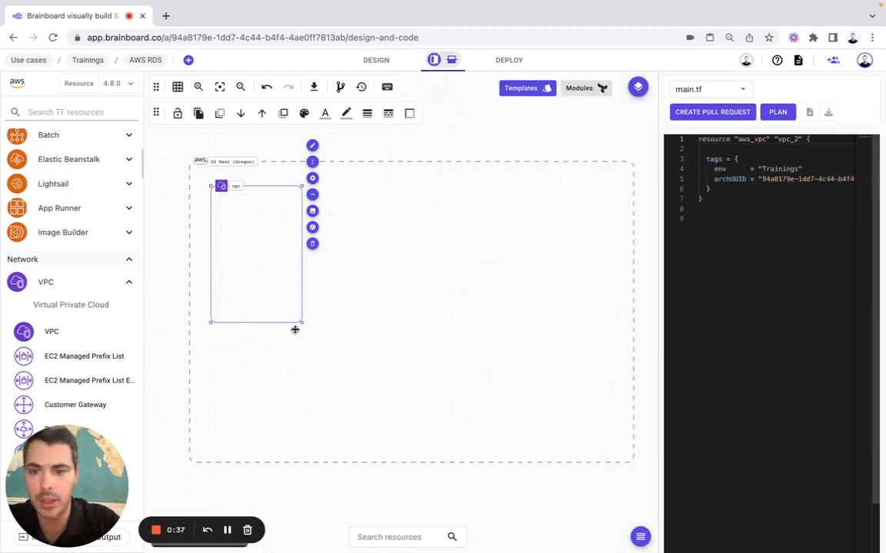
left_click_drag(303, 324, 621, 447)
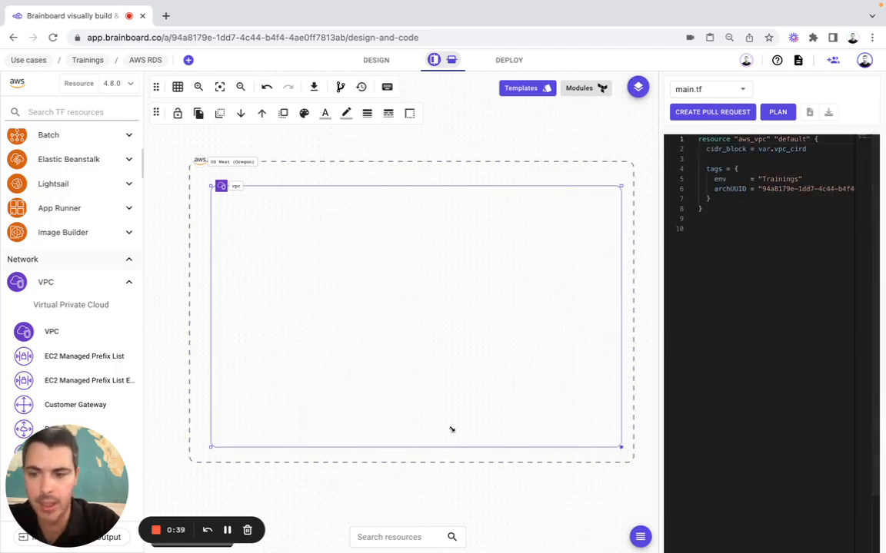
Set the vpc_cird variable's type to string
left_click(31, 537)
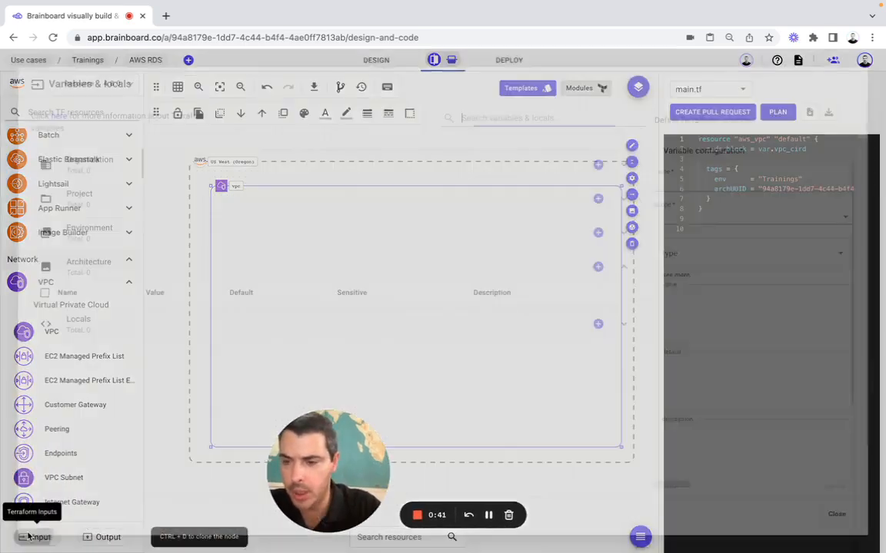
left_click(83, 315)
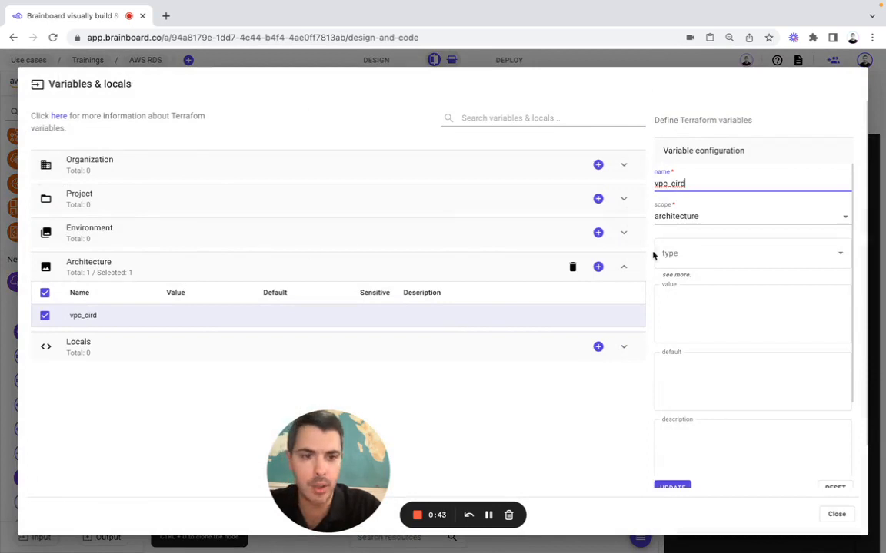
left_click(675, 252)
left_click(672, 284)
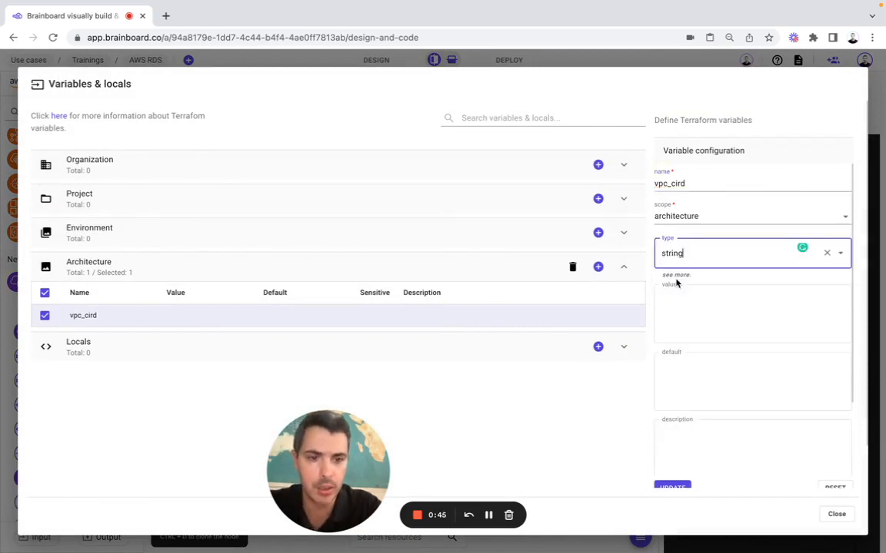
key("super+Tab")
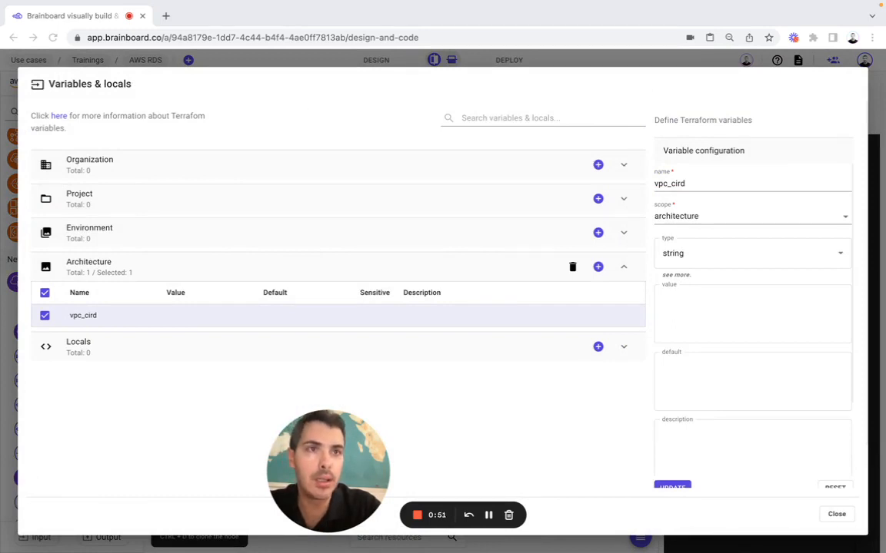
Give vpc_cird default 10.0.0.0/16 and description 'The default VPC of the database', then update
left_click(726, 383)
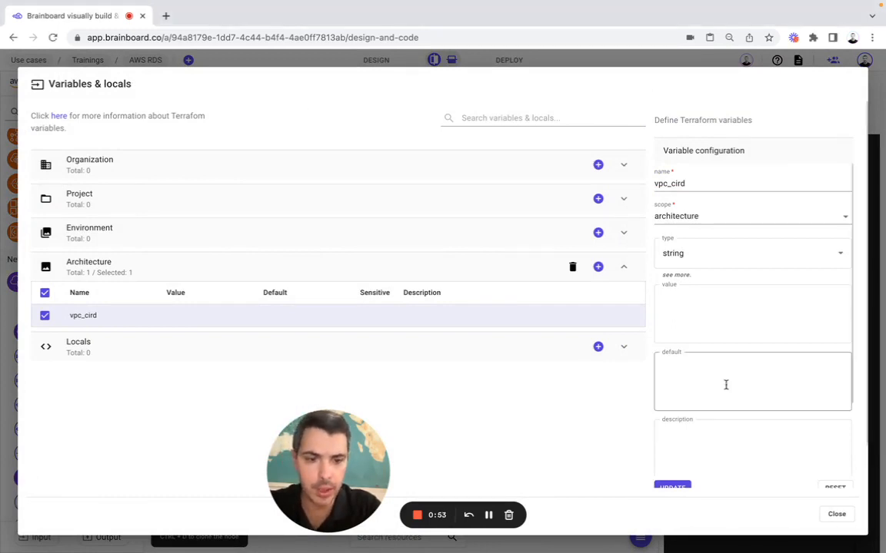
type("10.0.0.0/16")
left_click(693, 447)
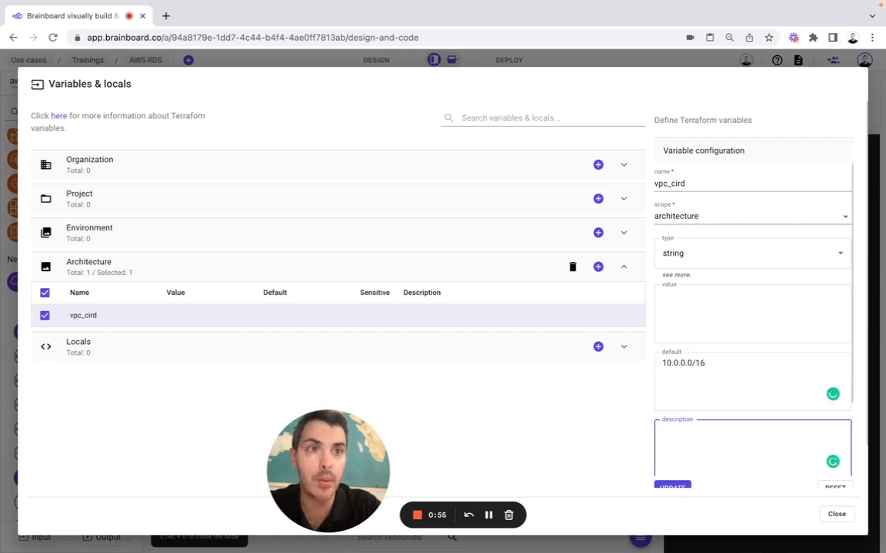
key("super+Tab")
left_click(664, 459)
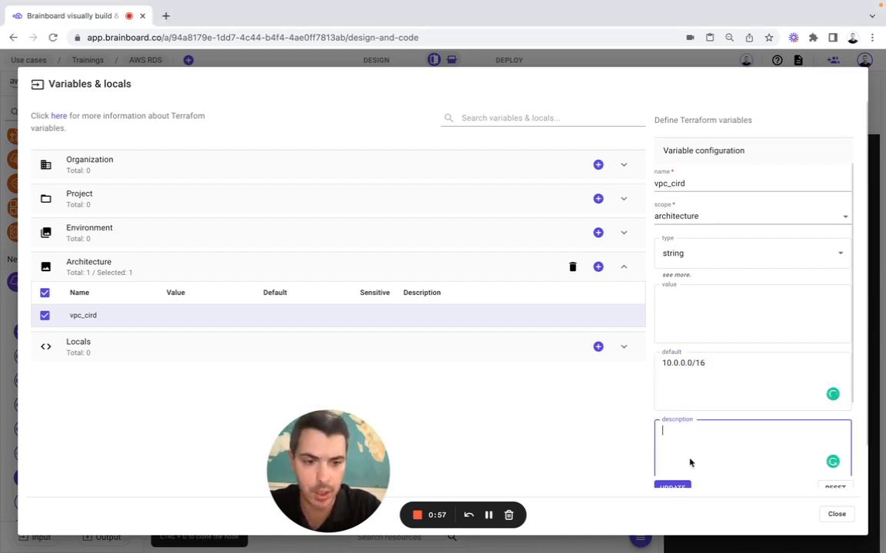
type("The default VPC of the database")
left_click(675, 486)
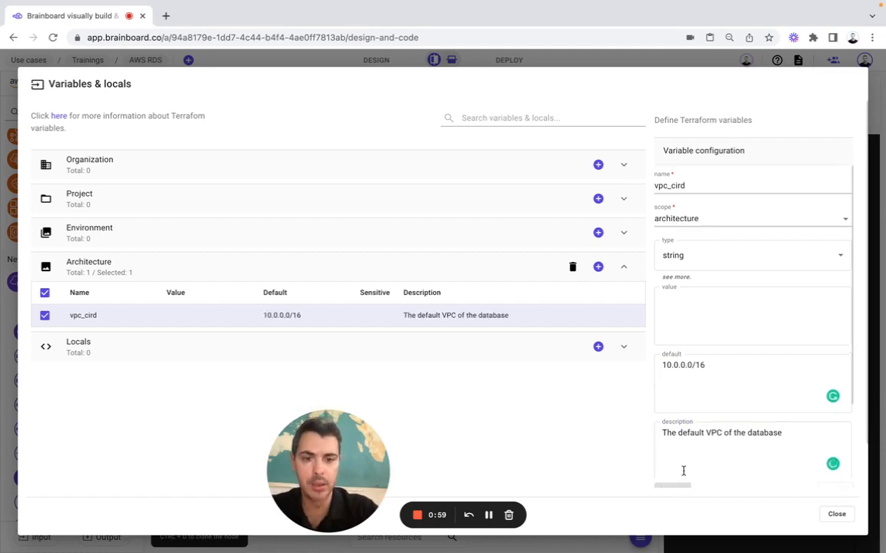
left_click(834, 514)
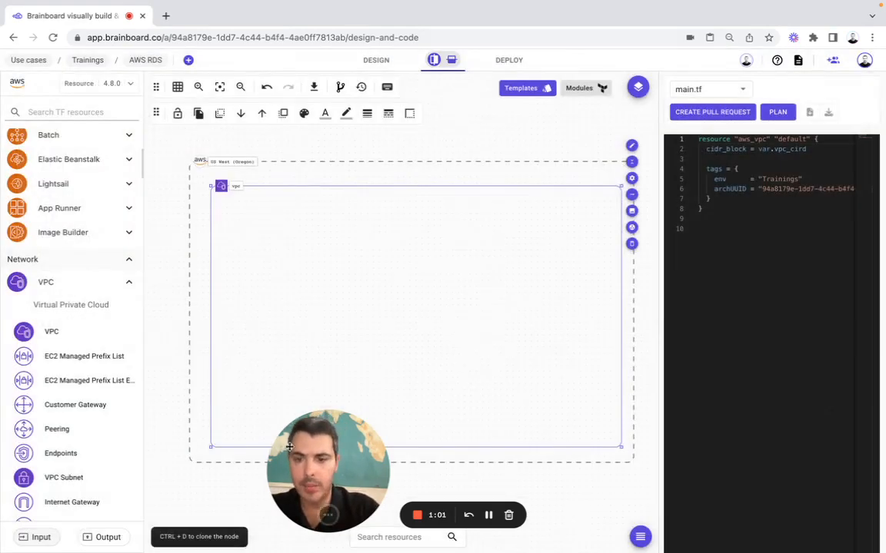
Search 'secu' and add a security group under the default VPC as its parent
left_click_drag(327, 470, 81, 473)
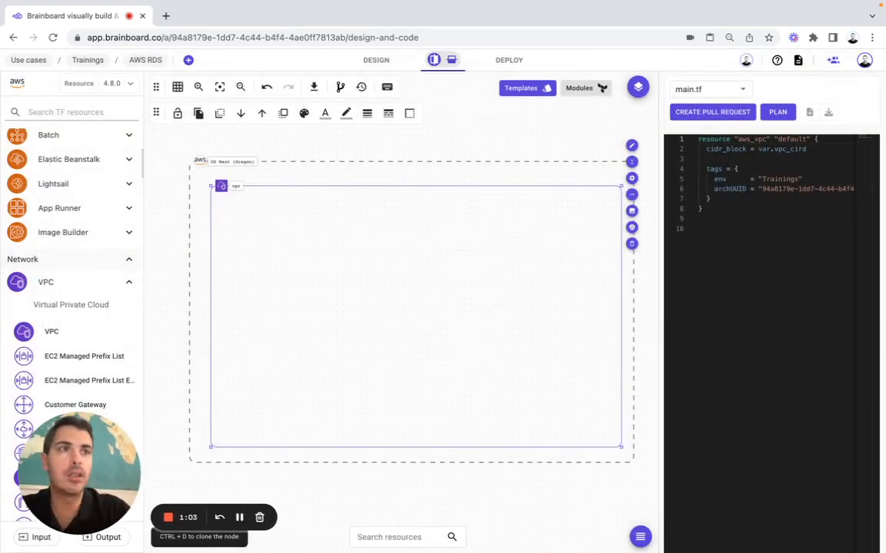
left_click(79, 113)
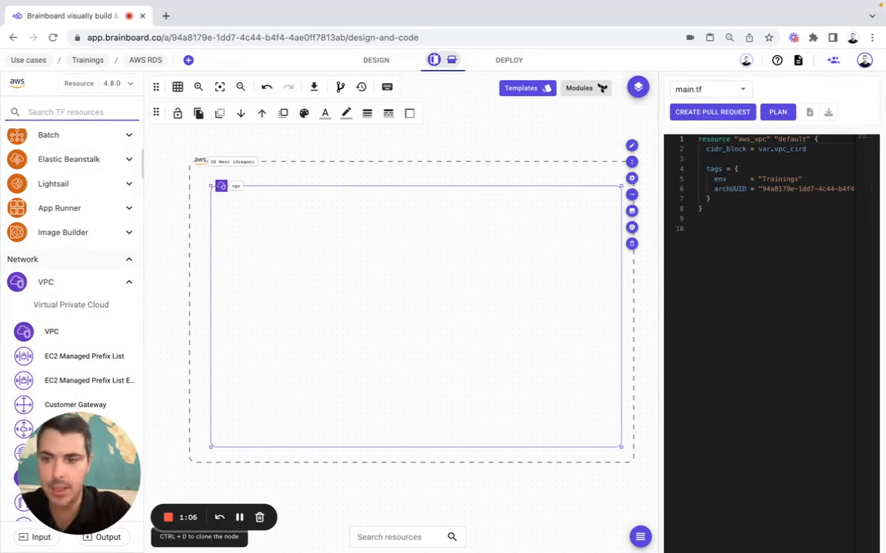
type("secu")
left_click_drag(73, 348, 227, 236)
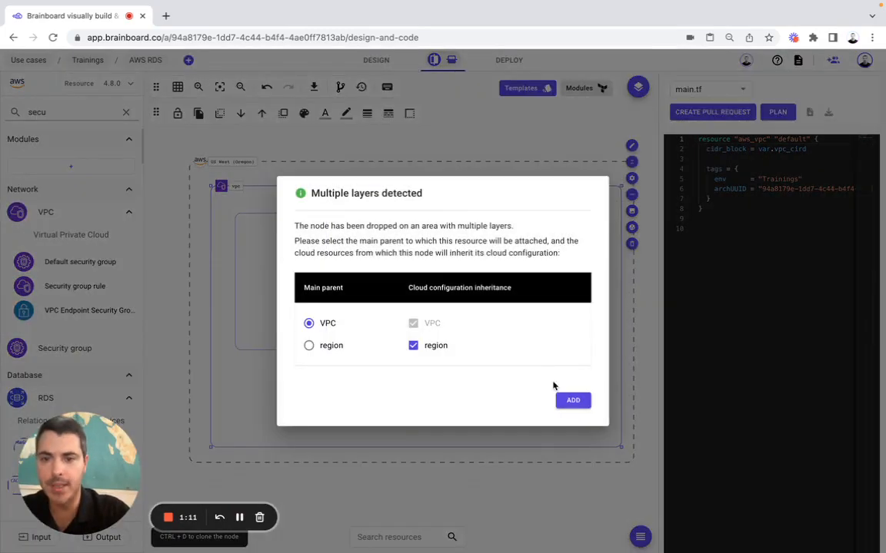
left_click(573, 400)
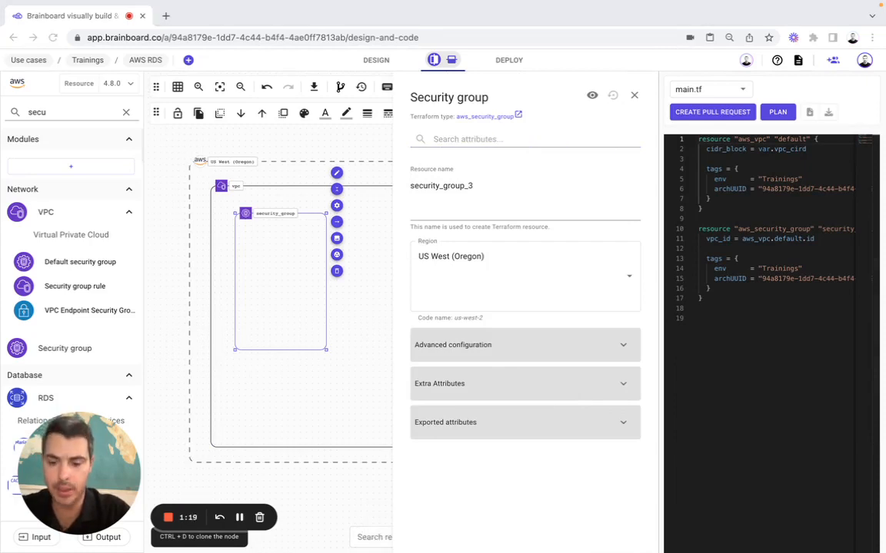
Set the security group's resource name to 'default', description 'Default sg for the database', name default_db_sg
double_click(443, 183)
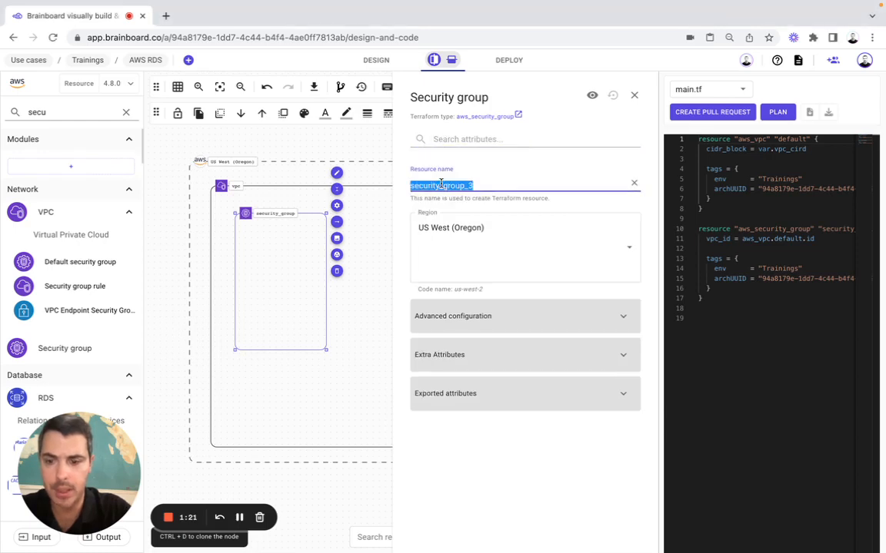
type("default")
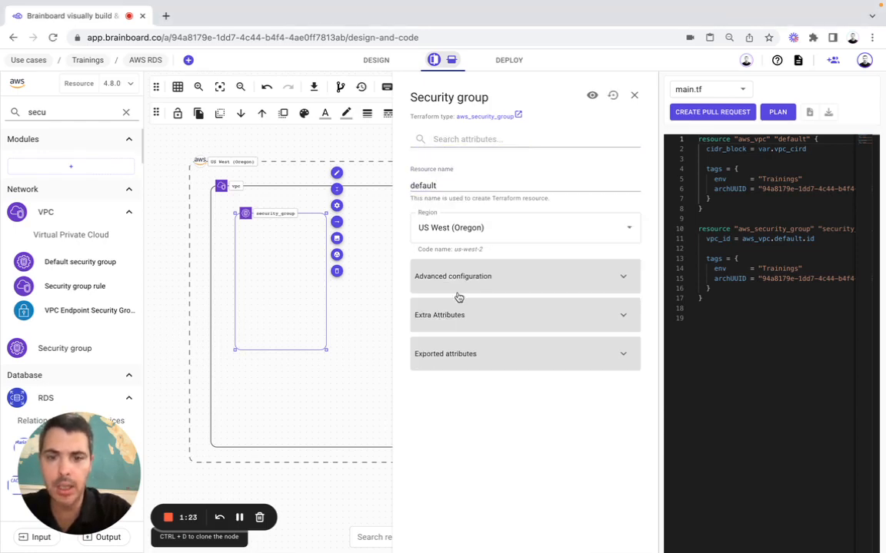
left_click(470, 279)
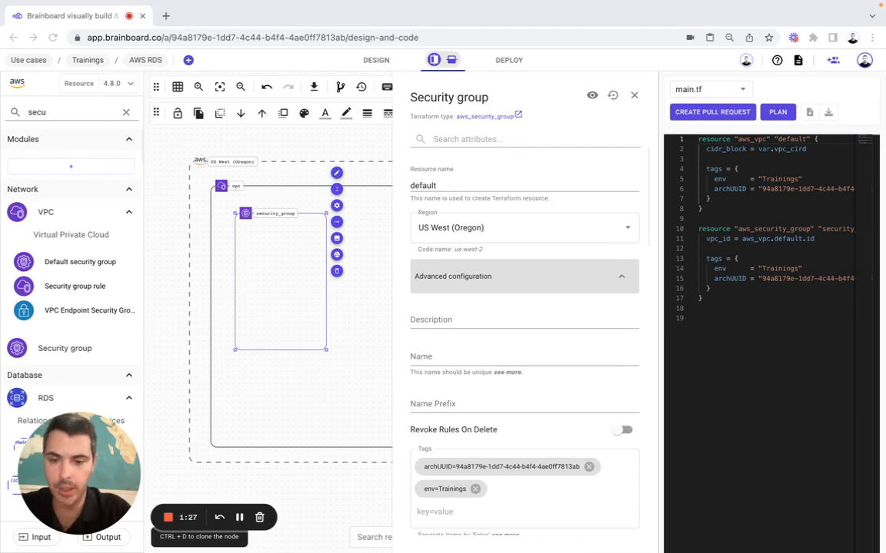
left_click(444, 319)
type("Default sg for the database")
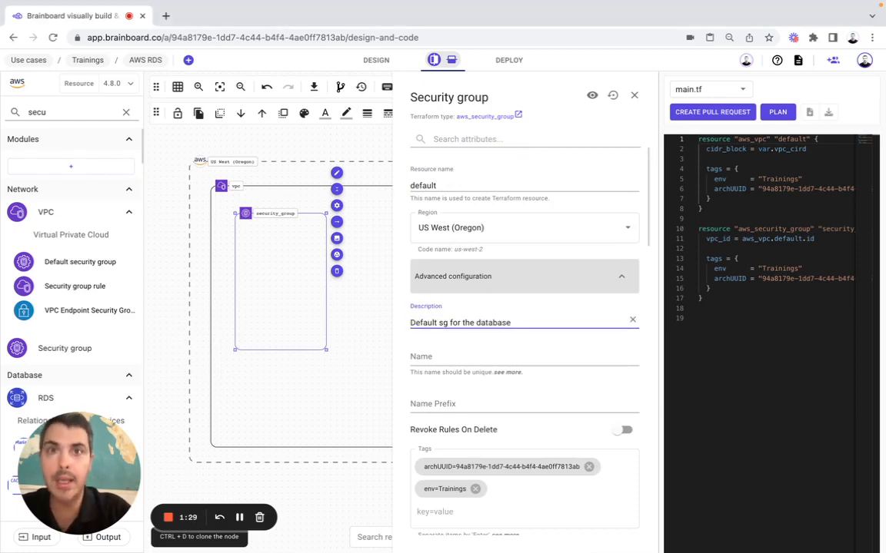
left_click(423, 355)
type("default_db_sg")
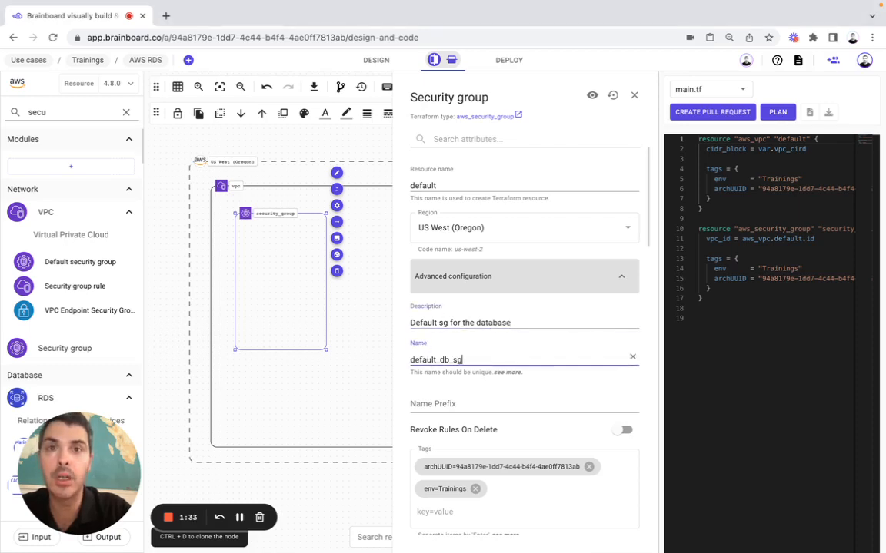
scroll(437, 226, "down", 5)
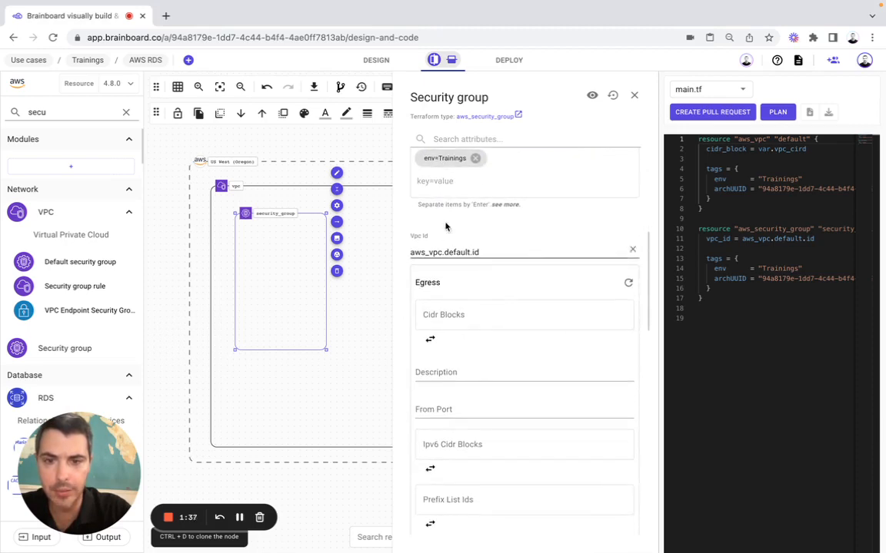
Add an ingress rule description for database connections and set its from port to var.db_port
scroll(460, 352, "down", 3)
scroll(460, 348, "down", 3)
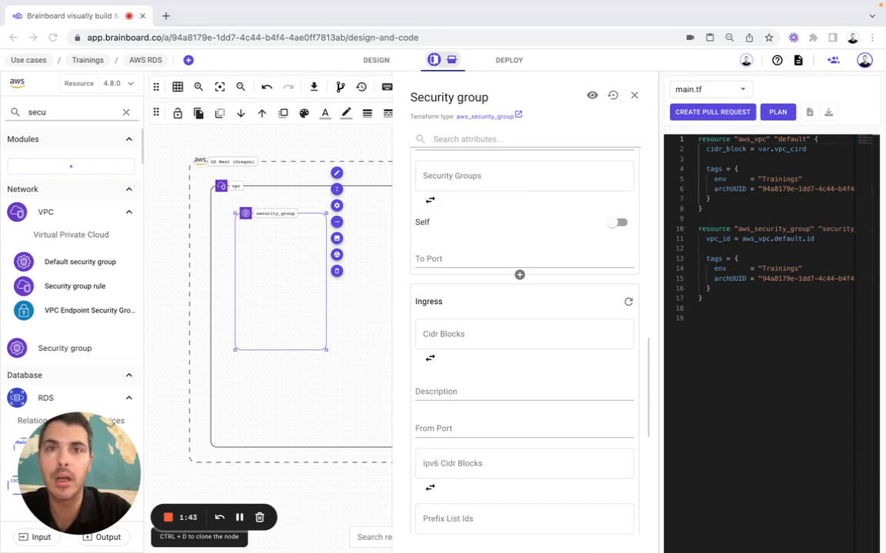
left_click(449, 393)
type("Allow connections to the database")
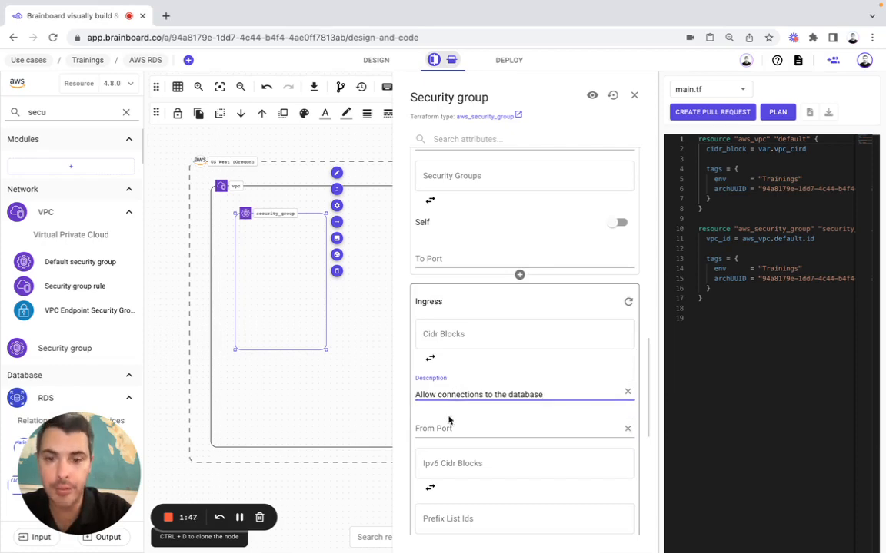
left_click(450, 424)
key("Escape")
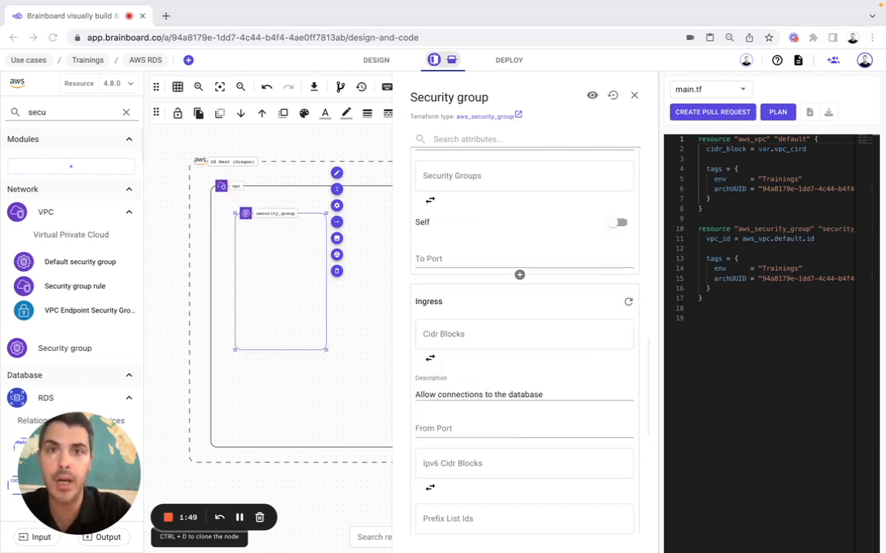
left_click(450, 435)
type("var.db_port")
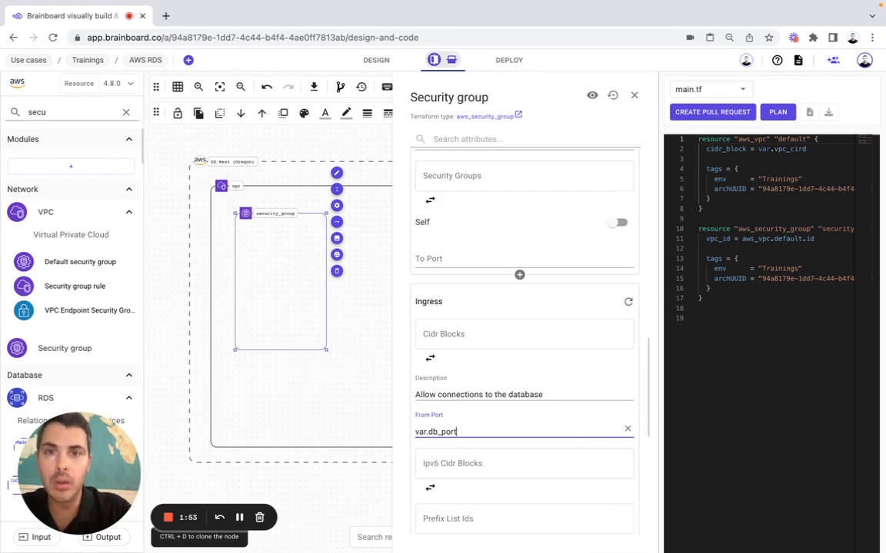
Set the ingress to port to var.db_port and protocol tcp, then save the security group
scroll(500, 415, "down", 3)
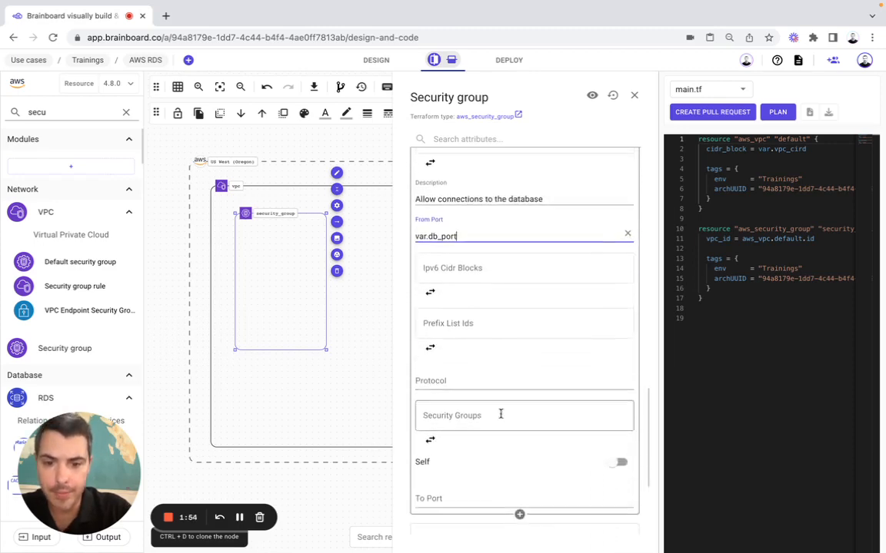
left_click(458, 489)
type("var.db_port")
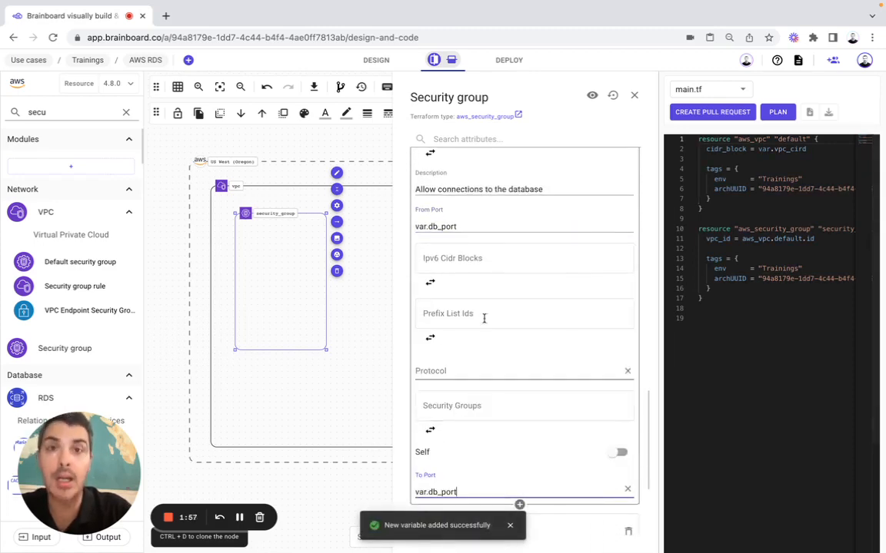
left_click(442, 370)
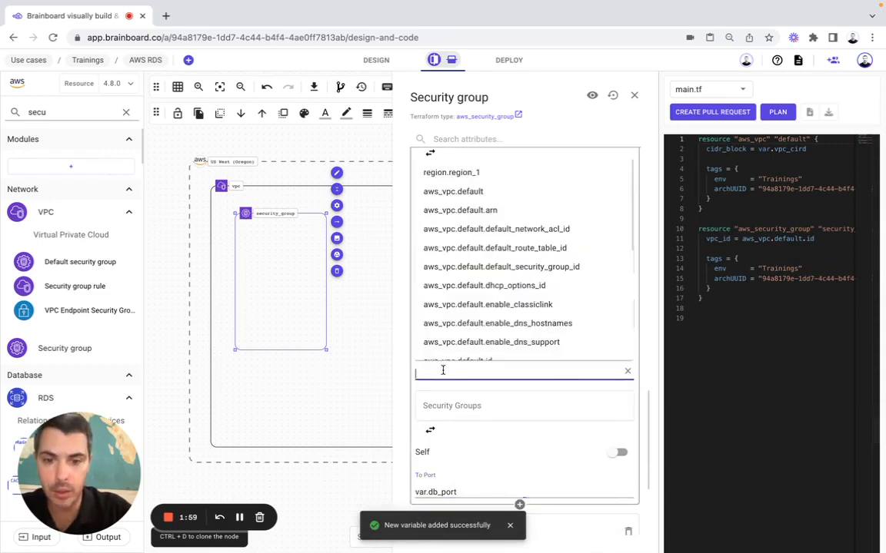
type("tcp")
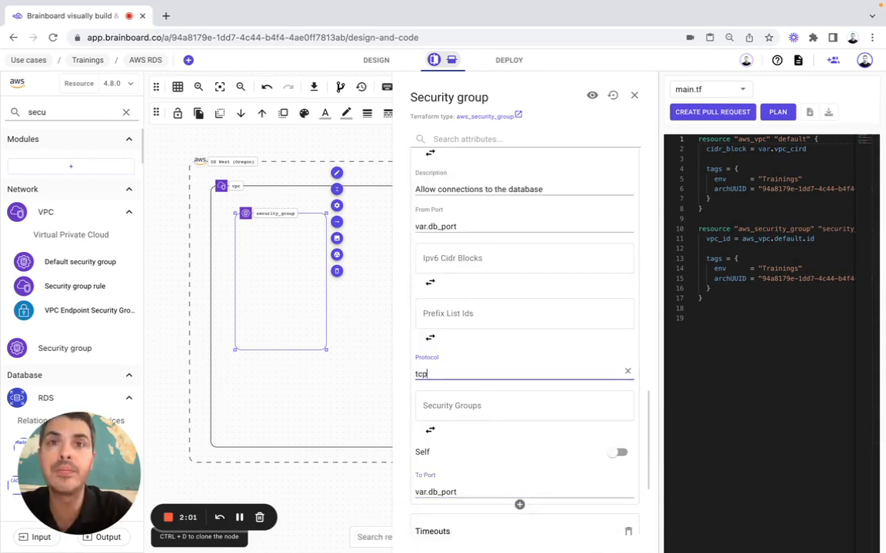
left_click(633, 96)
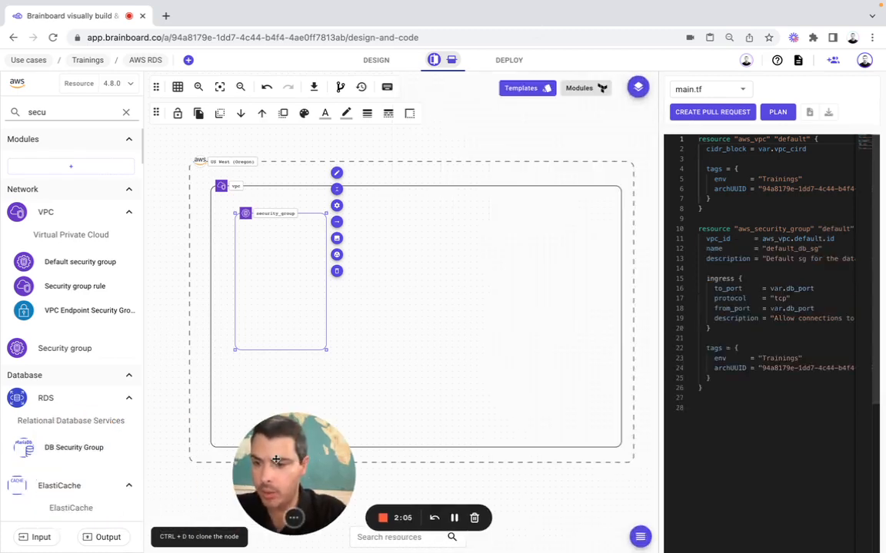
Set the db_port variable's type to string
left_click(41, 538)
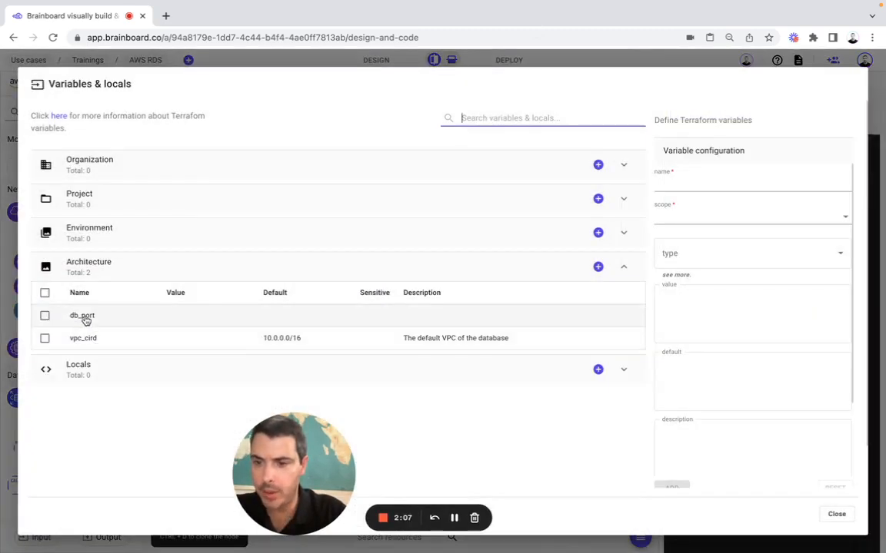
left_click(84, 316)
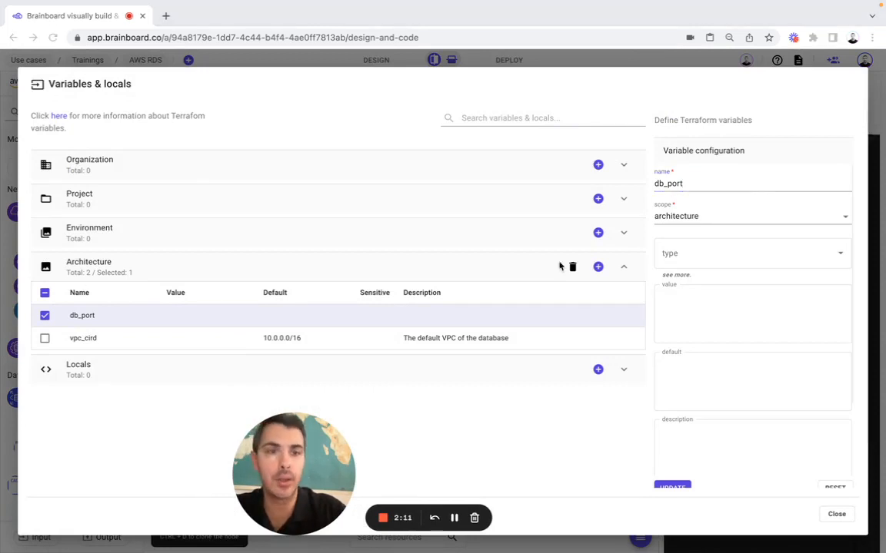
left_click(689, 261)
type("str")
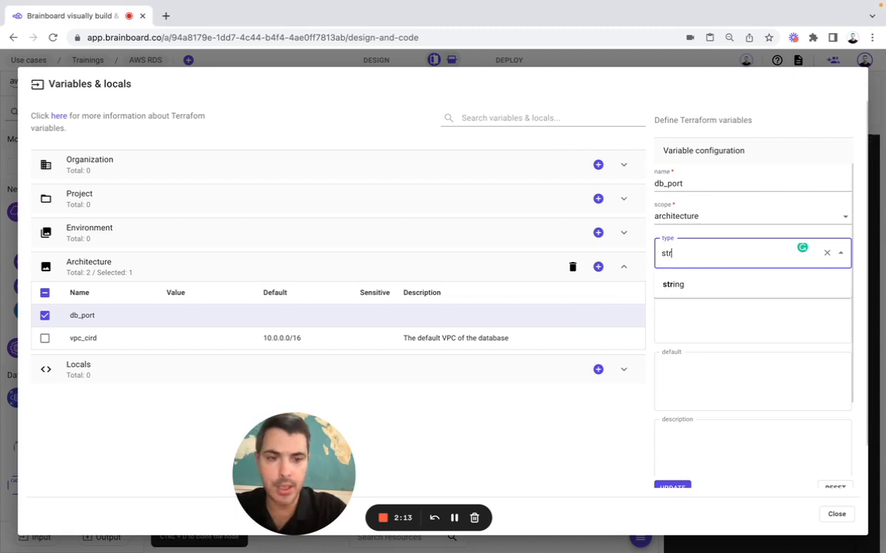
left_click(692, 283)
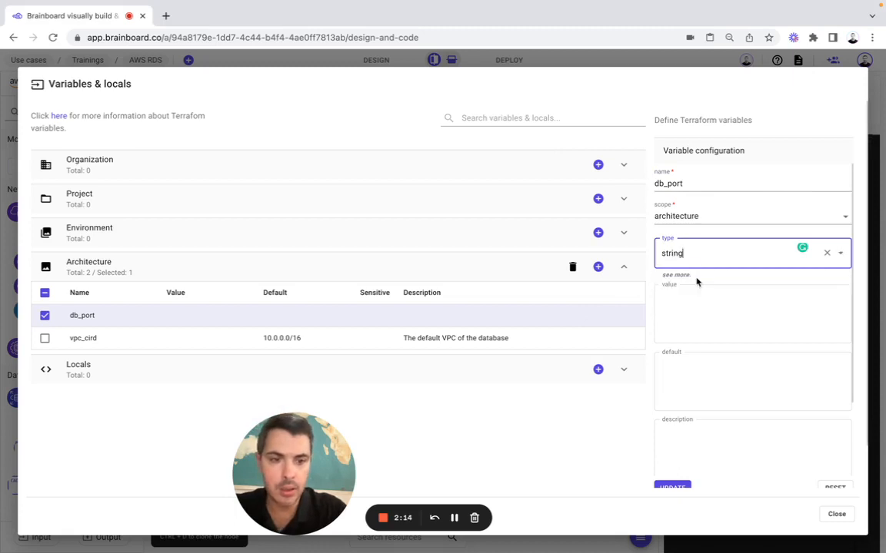
Give db_port a default of 5432, mark it sensitive, and update
left_click(679, 375)
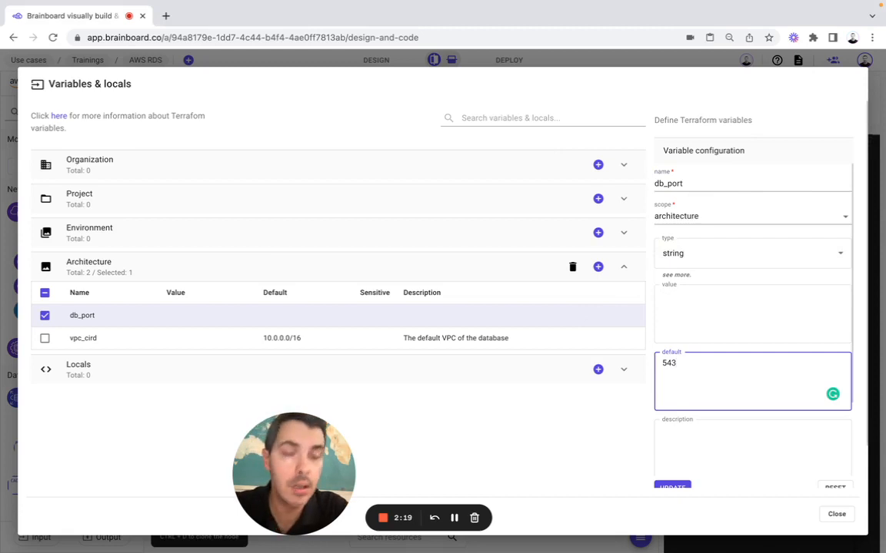
scroll(664, 369, "down", 2)
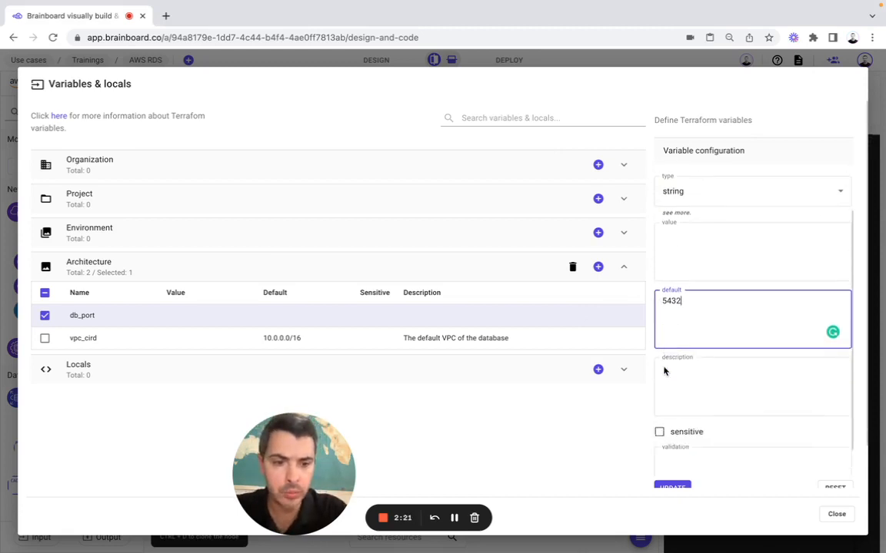
left_click(674, 489)
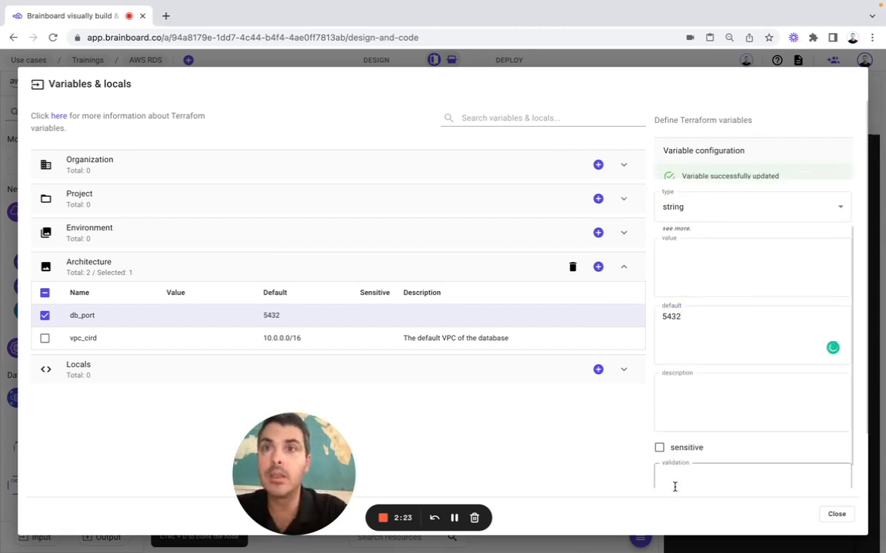
left_click(660, 461)
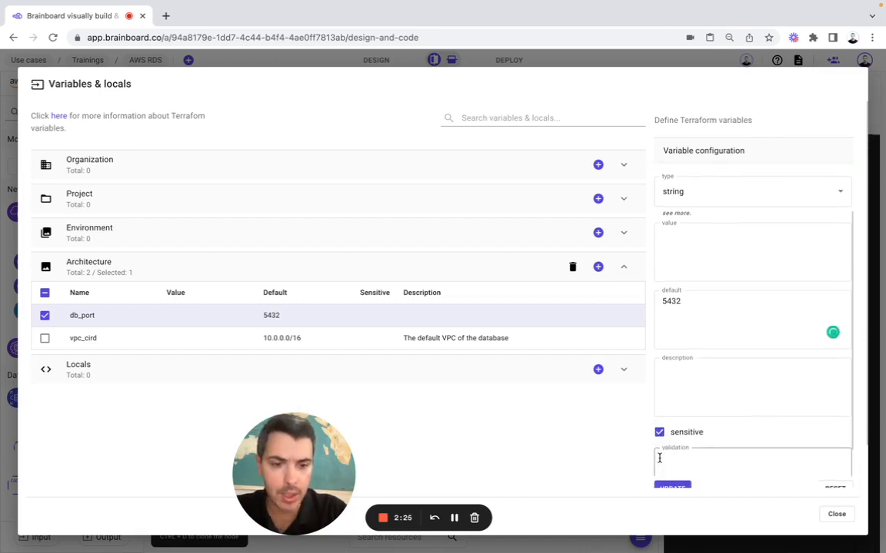
left_click(668, 486)
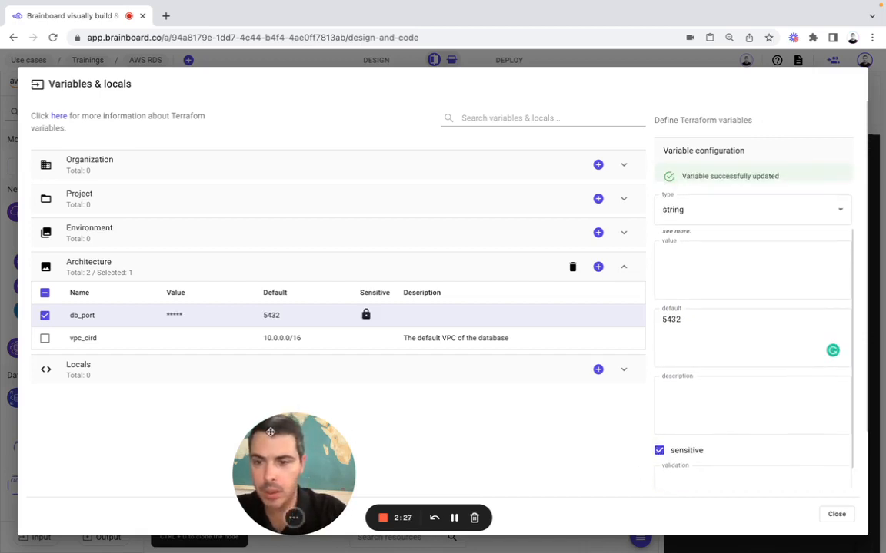
left_click(836, 514)
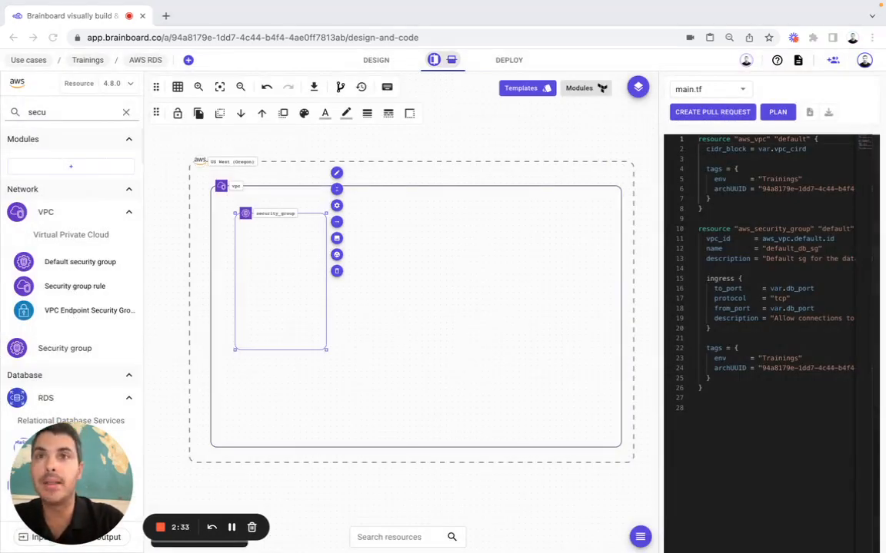
Enlarge the security group to fill the VPC and add a us-west-2a availability zone inside it
left_click(299, 305)
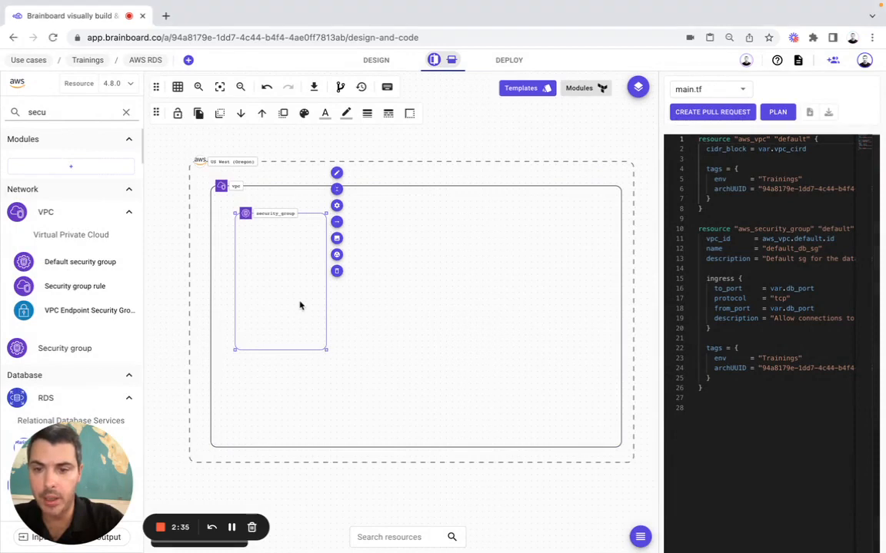
left_click_drag(326, 351, 610, 429)
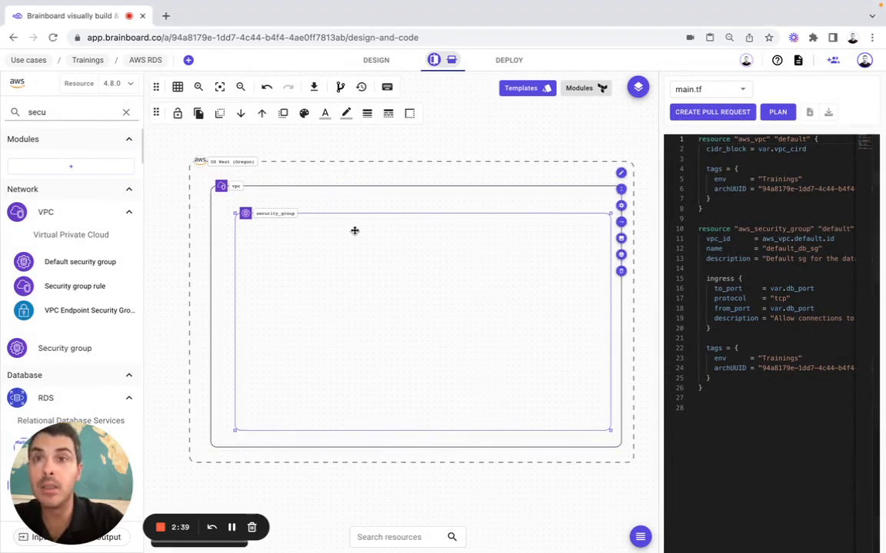
left_click(126, 112)
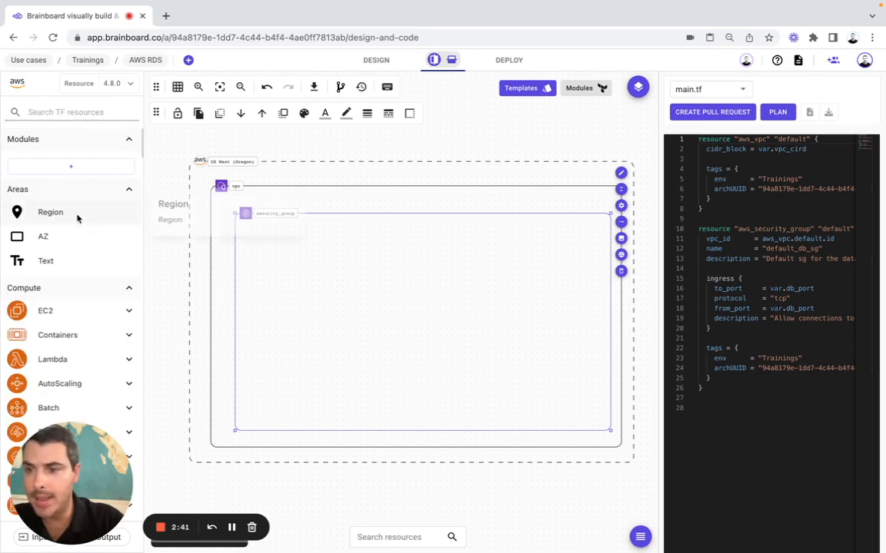
left_click_drag(70, 235, 252, 237)
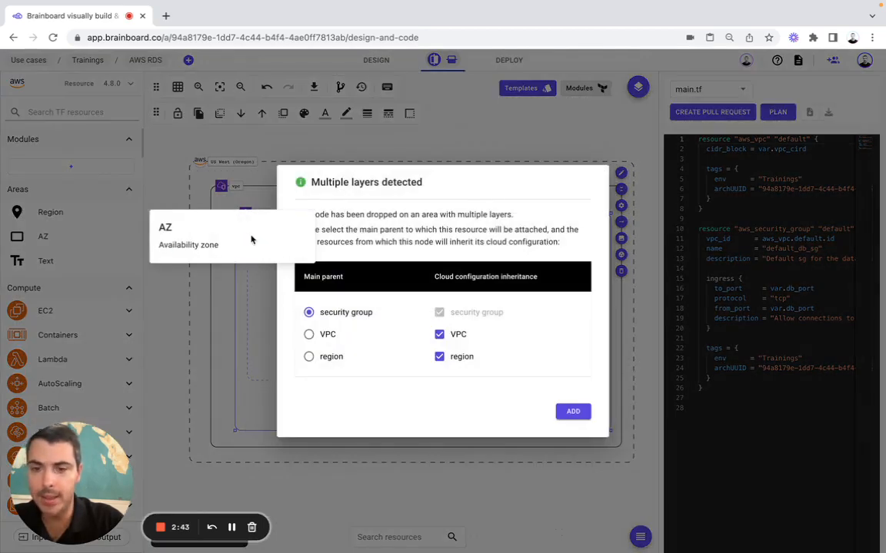
left_click(571, 411)
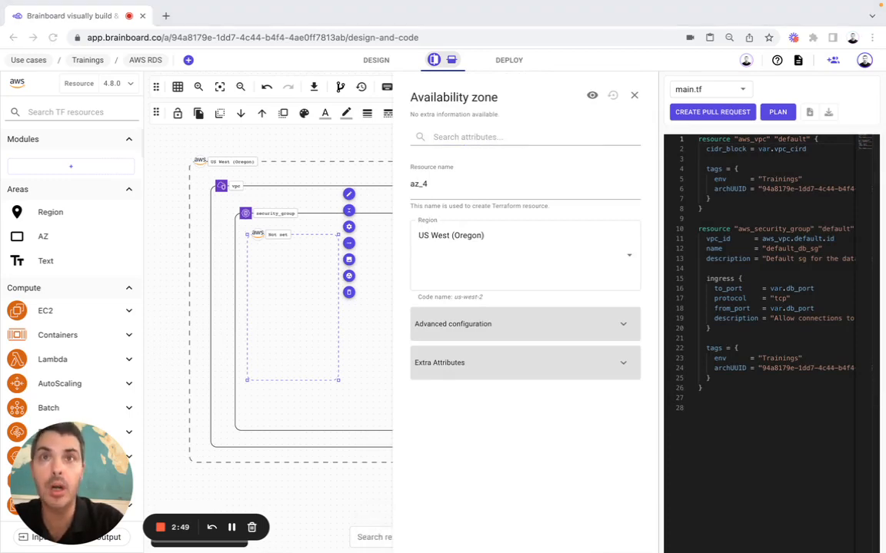
left_click(450, 330)
left_click(444, 326)
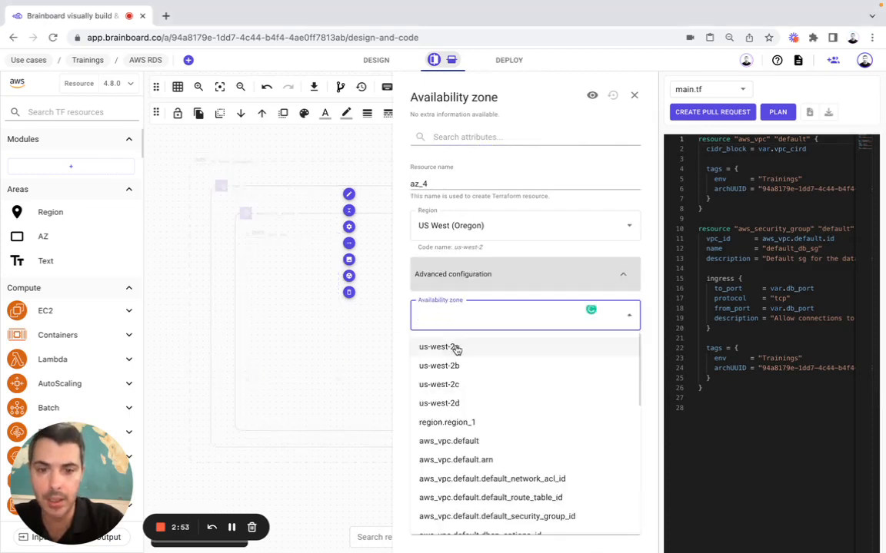
left_click(456, 347)
left_click(634, 96)
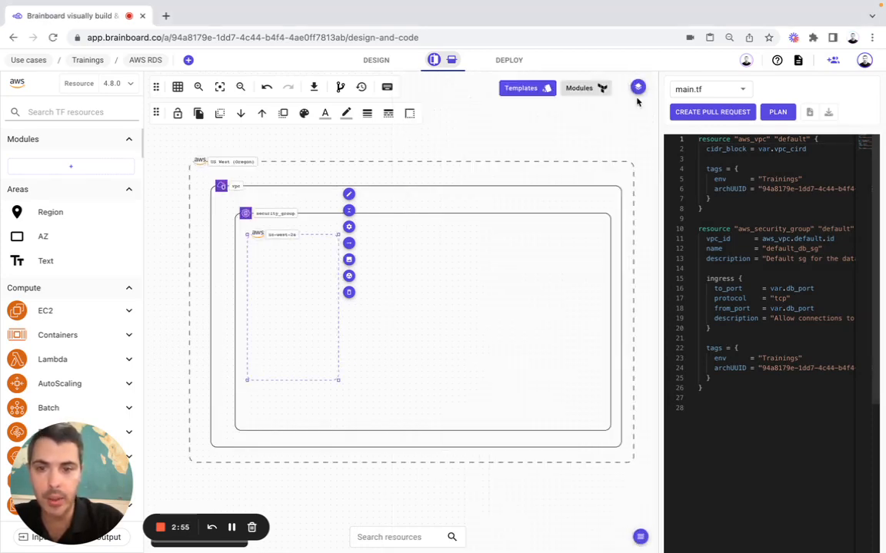
Add a second availability zone named az_4_c_c set to us-west-2b
left_click_drag(83, 244, 421, 239)
left_click(571, 411)
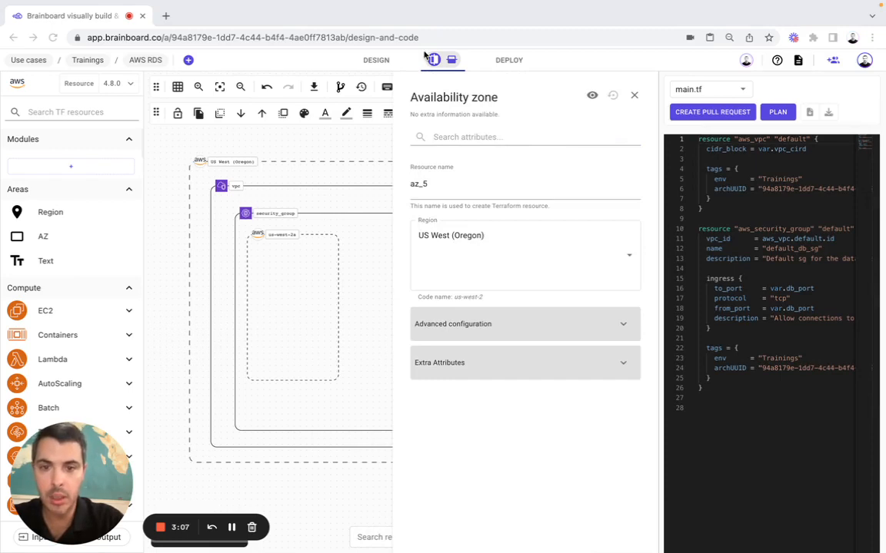
double_click(442, 192)
type("az_4_c_c")
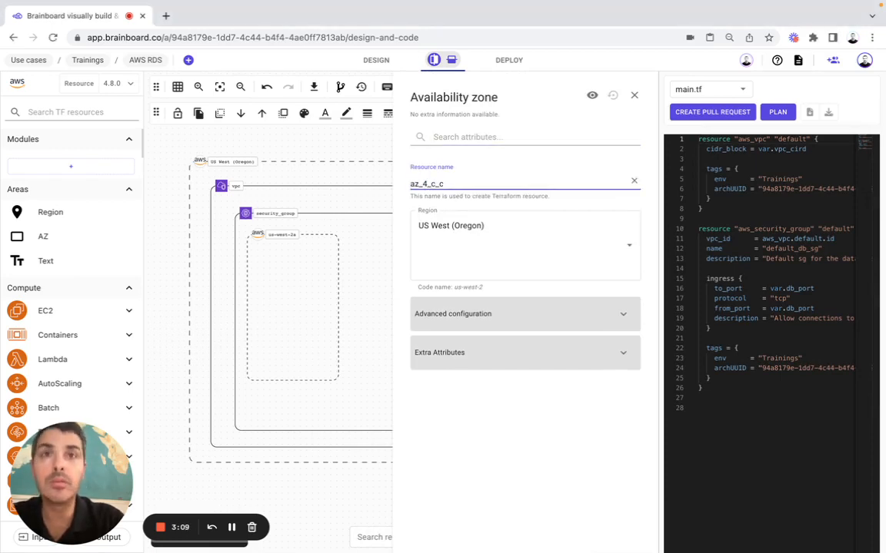
key("Return")
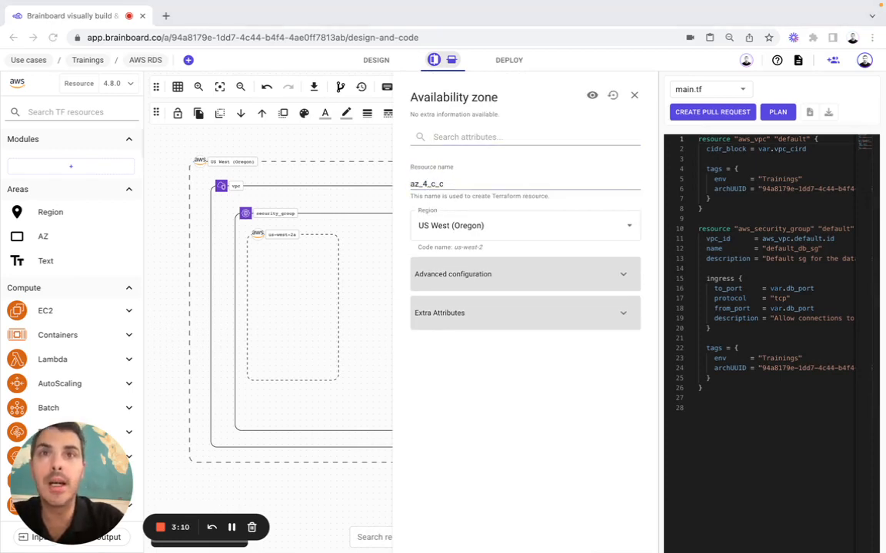
left_click(456, 277)
left_click(457, 316)
left_click(457, 365)
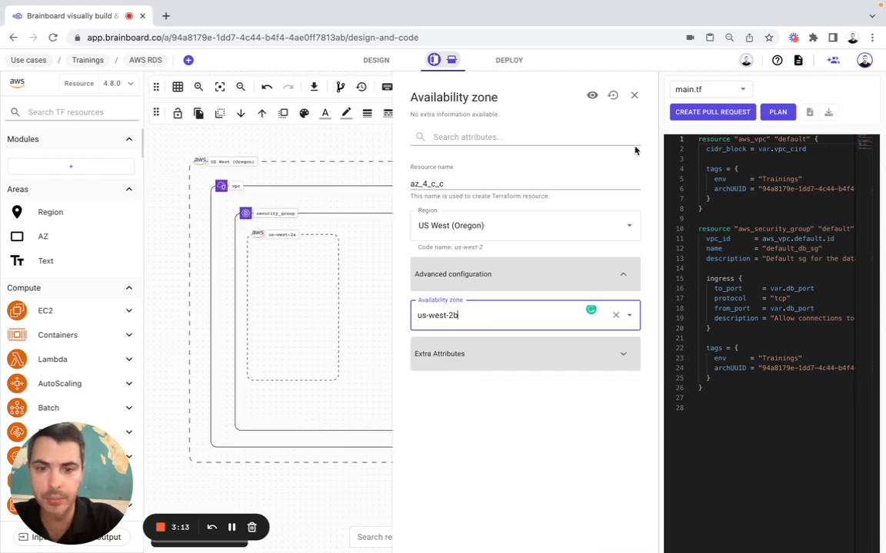
left_click(635, 95)
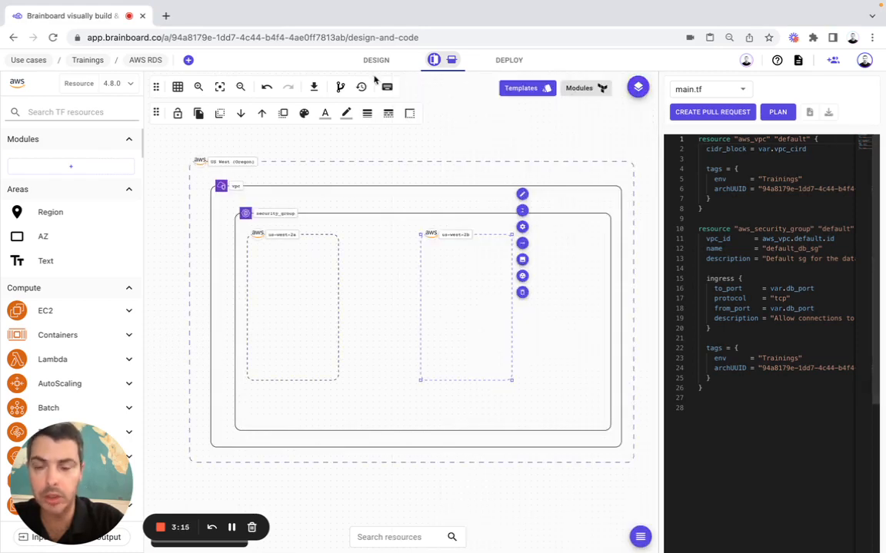
Search 'subnet', drop a VPC subnet into us-west-2a, and rename it subnet_w_2a
left_click(68, 111)
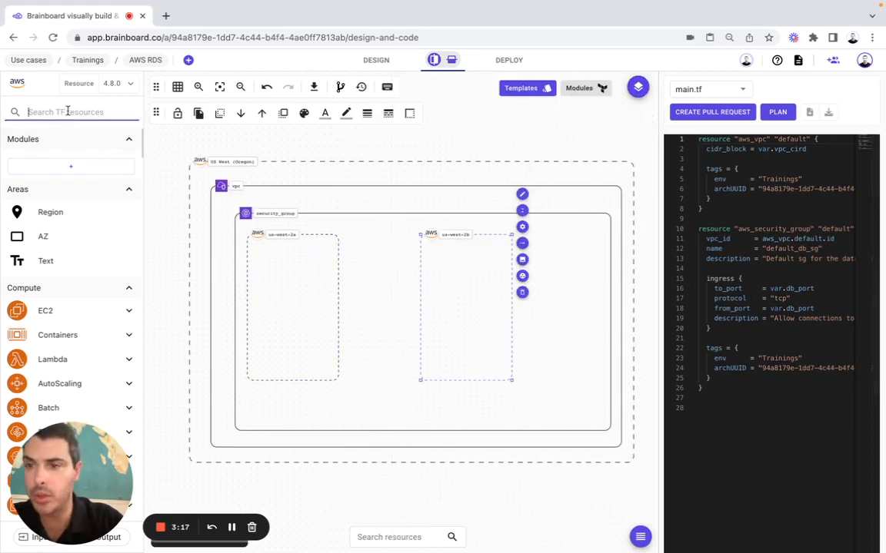
type("subnet")
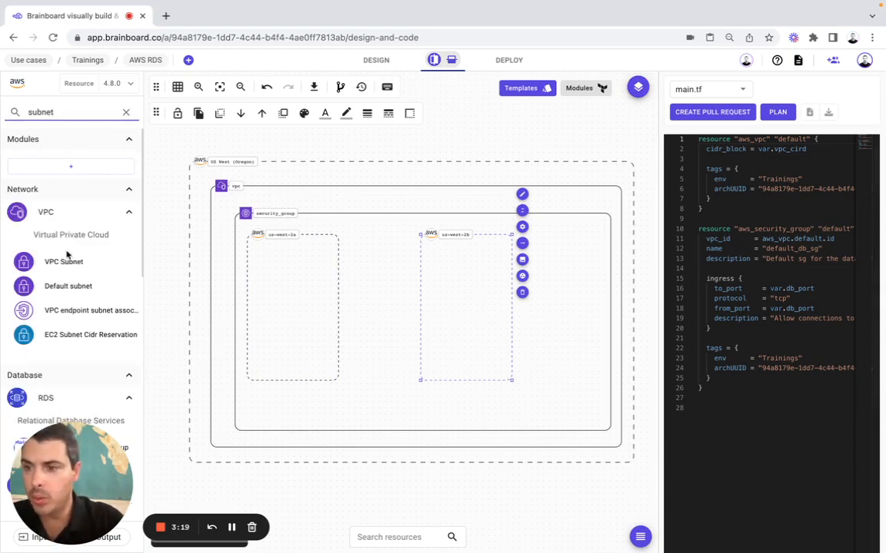
left_click_drag(66, 262, 256, 270)
left_click(573, 423)
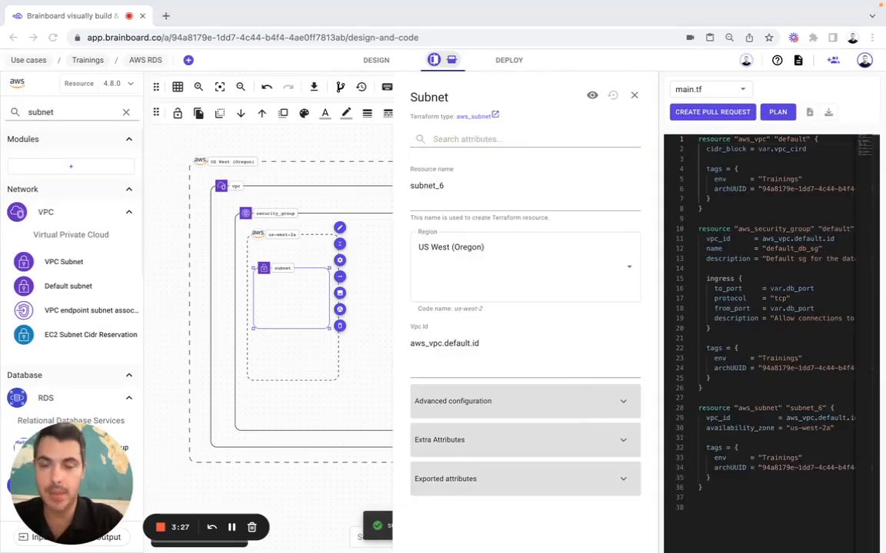
left_click(432, 185)
key("BackSpace")
type("w_2a")
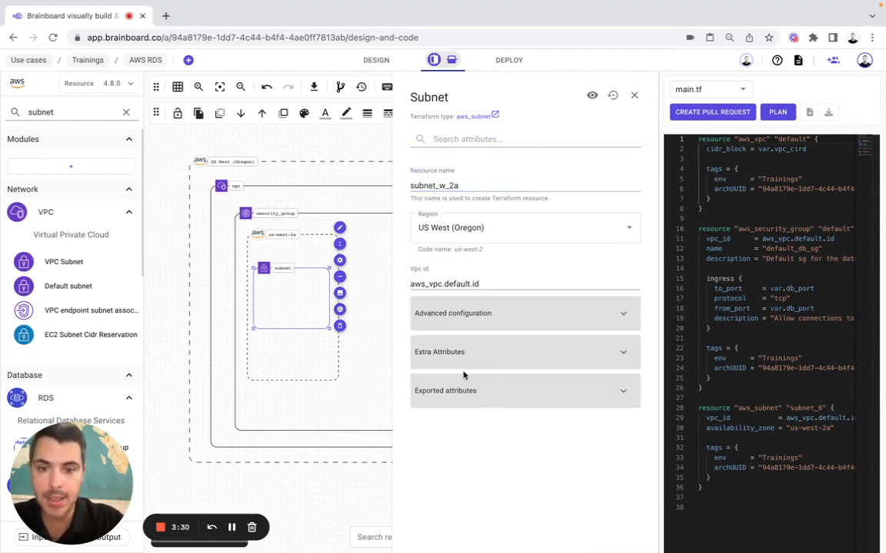
Set subnet_w_2a's CIDR block to var.subnets.w_2a and save
left_click(476, 313)
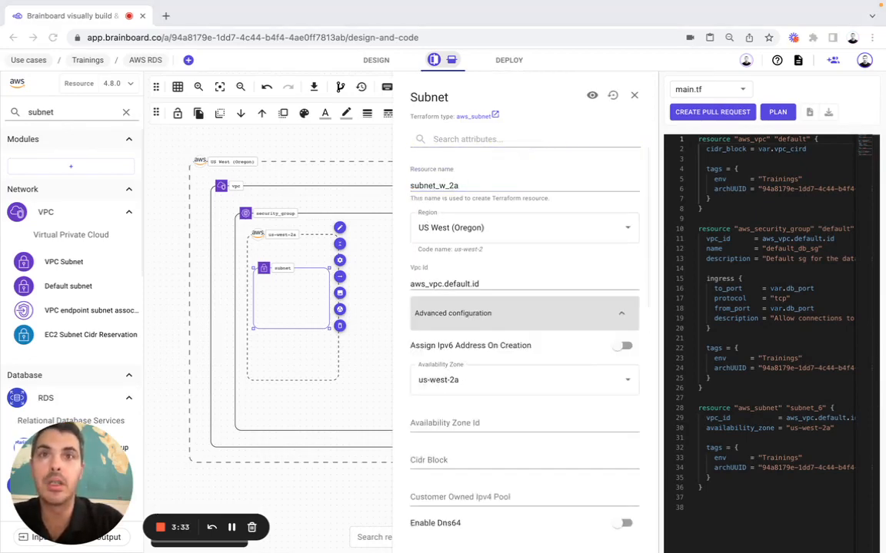
scroll(480, 307, "down", 2)
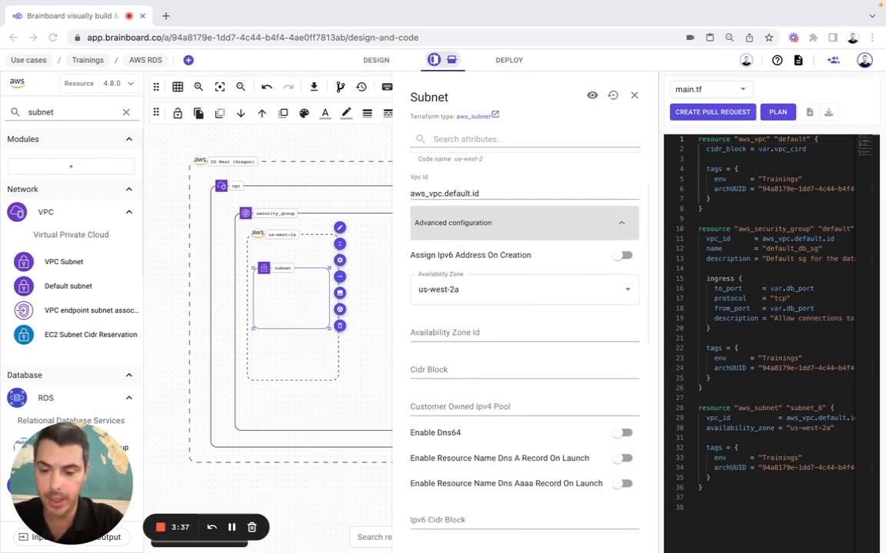
left_click(438, 369)
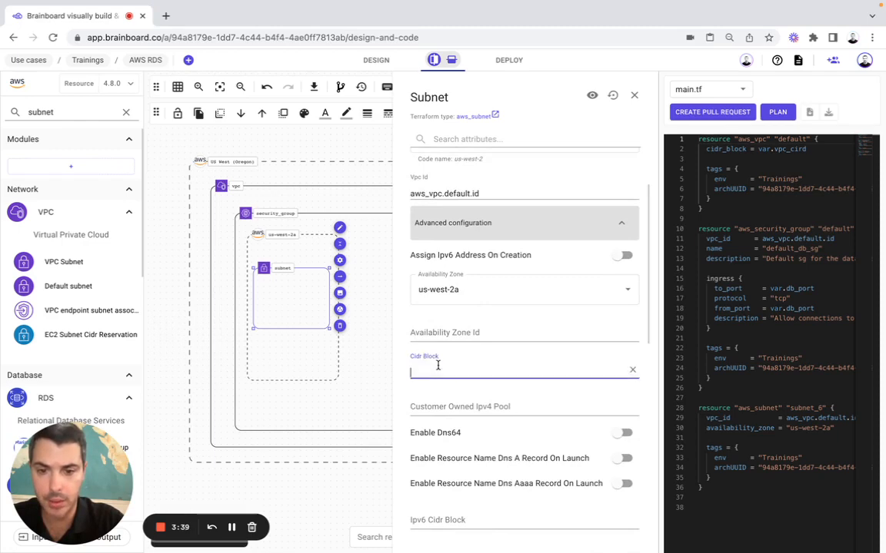
type("var.subnets.w_2a")
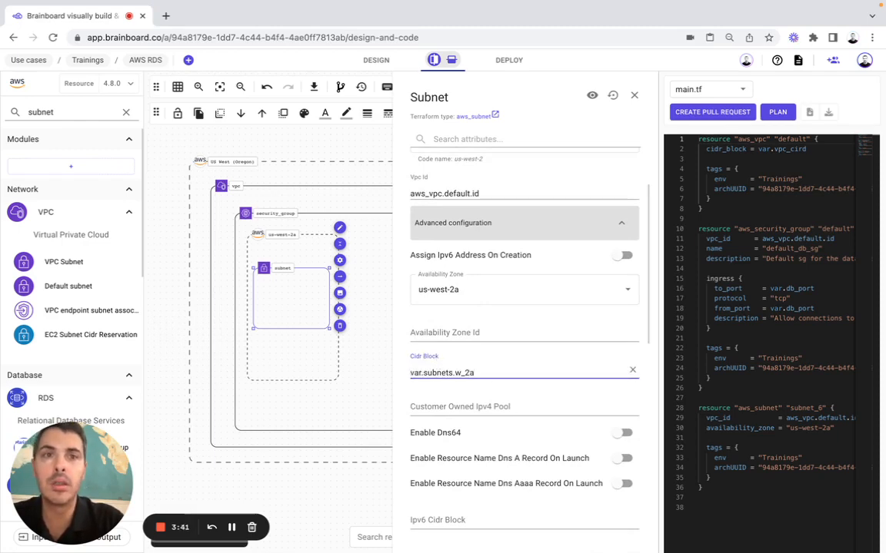
scroll(461, 285, "down", 10)
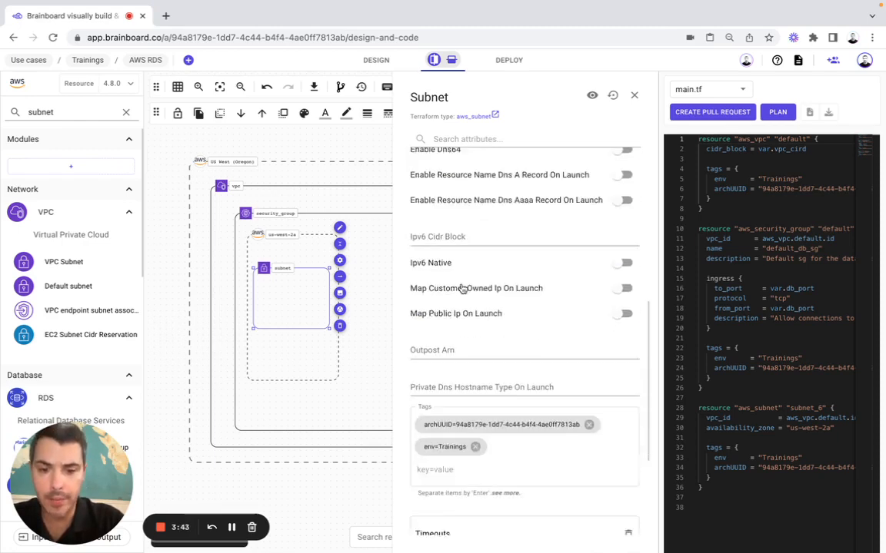
left_click(634, 94)
Drop a VPC subnet into us-west-2b and rename it from subnet_7 to subnet_w_2b
left_click_drag(64, 262, 428, 271)
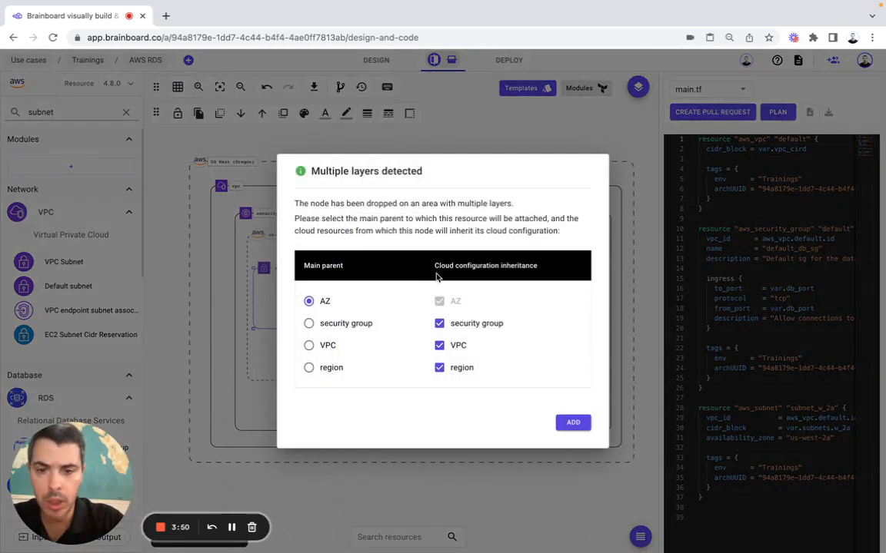
left_click(572, 421)
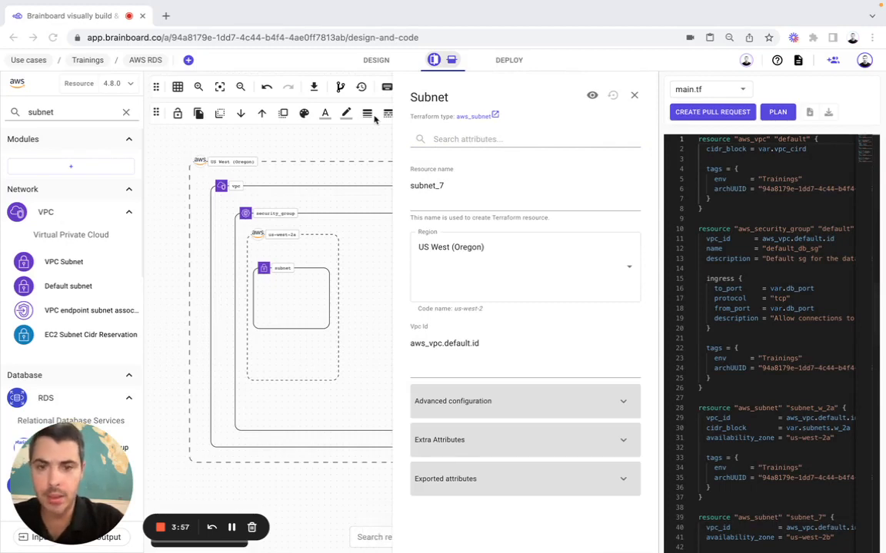
double_click(423, 187)
type("subnet_w_2b")
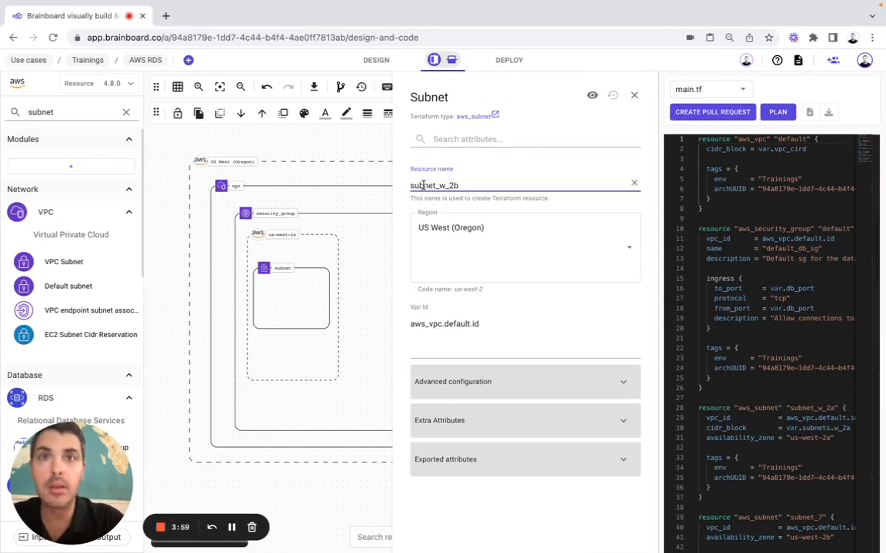
Set subnet_w_2b's CIDR block to var.subnets.w_2b and save
left_click(504, 314)
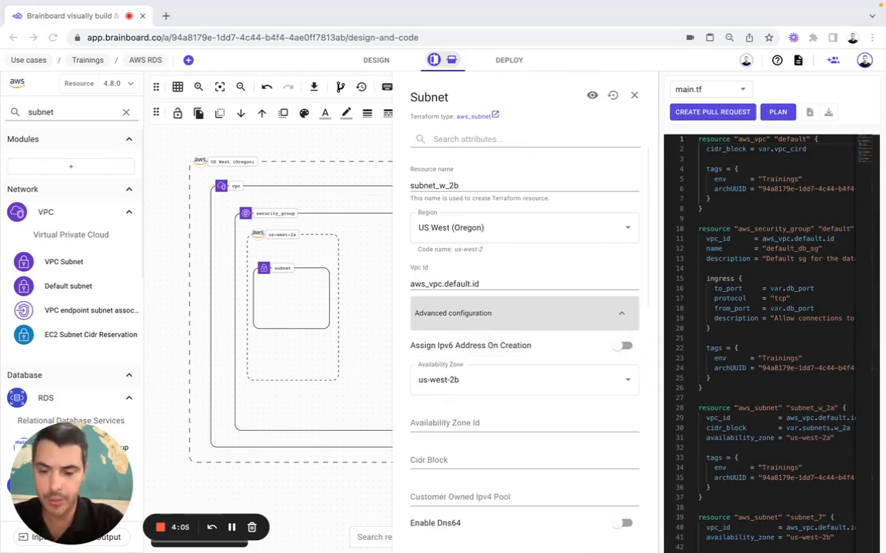
left_click(443, 463)
type("var.subnets.w_2b")
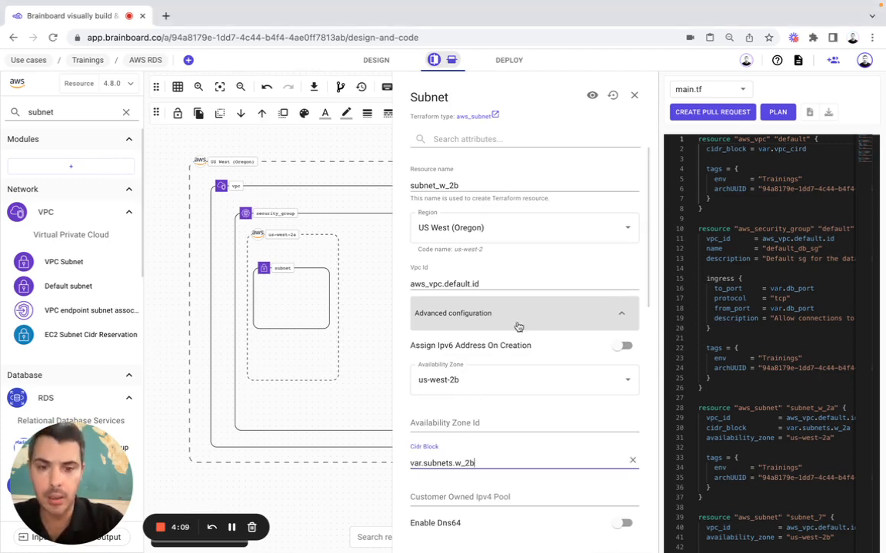
scroll(516, 326, "down", 8)
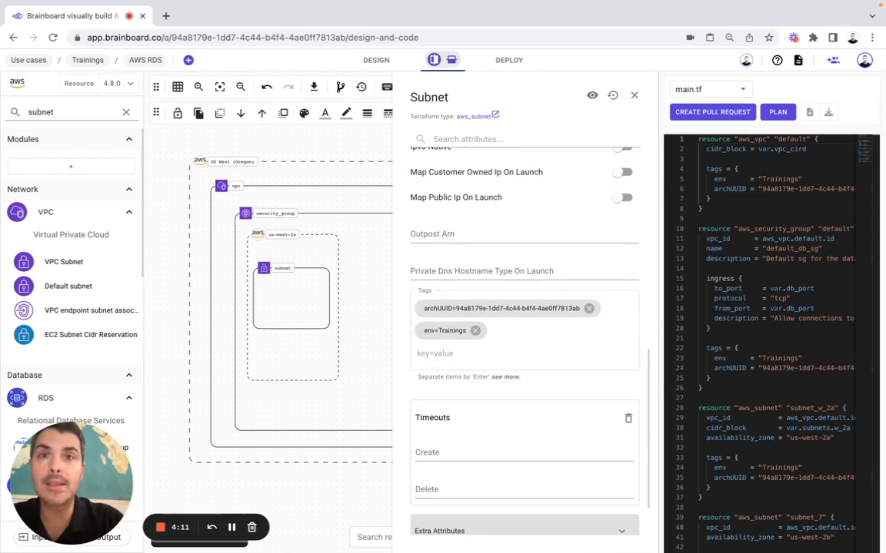
left_click(634, 94)
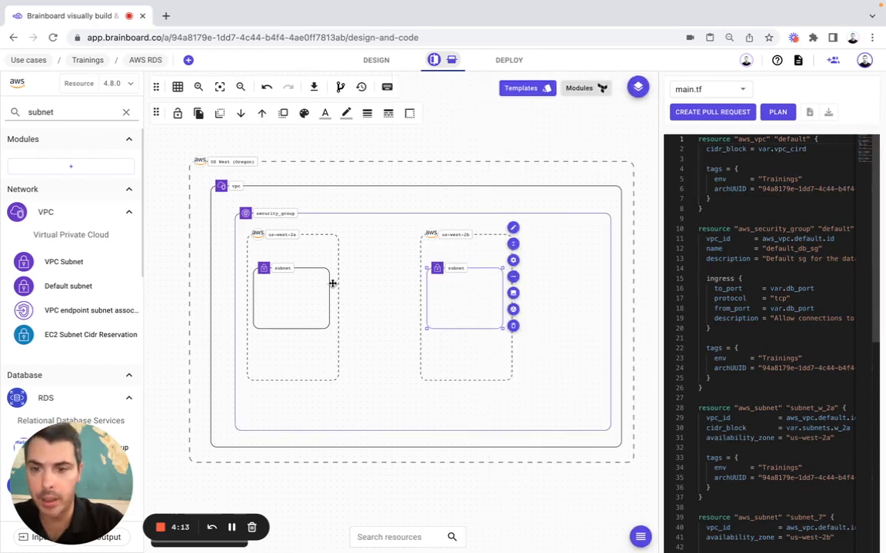
Append '2a' and '2b' to the us-west-2a and us-west-2b subnet labels
left_click(306, 289)
left_click(339, 228)
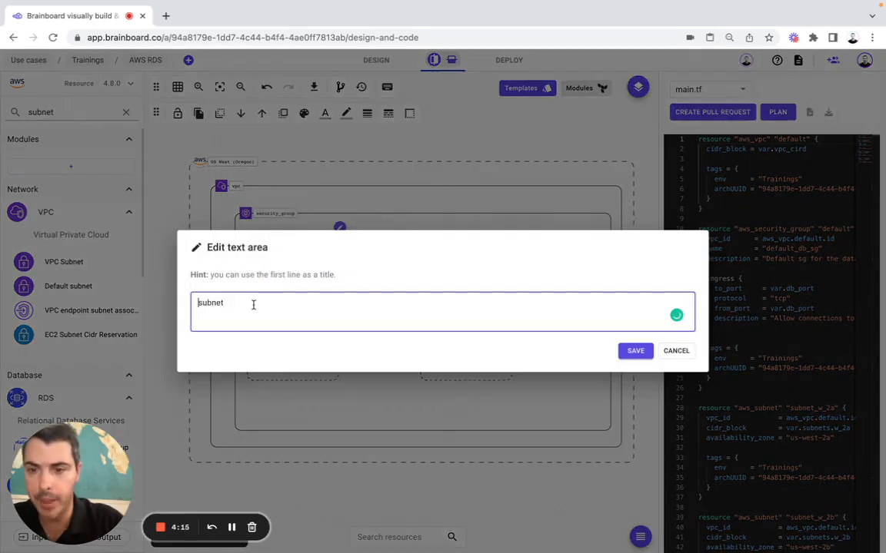
type("2")
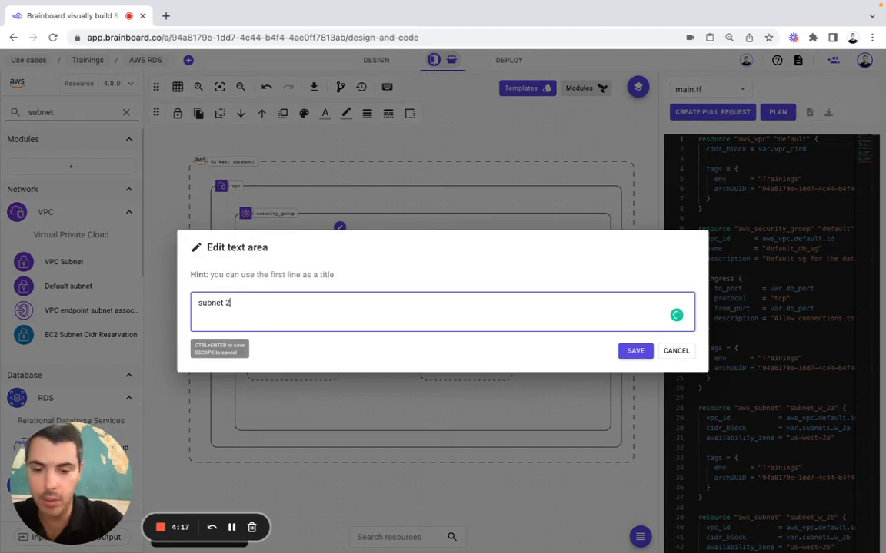
type("a")
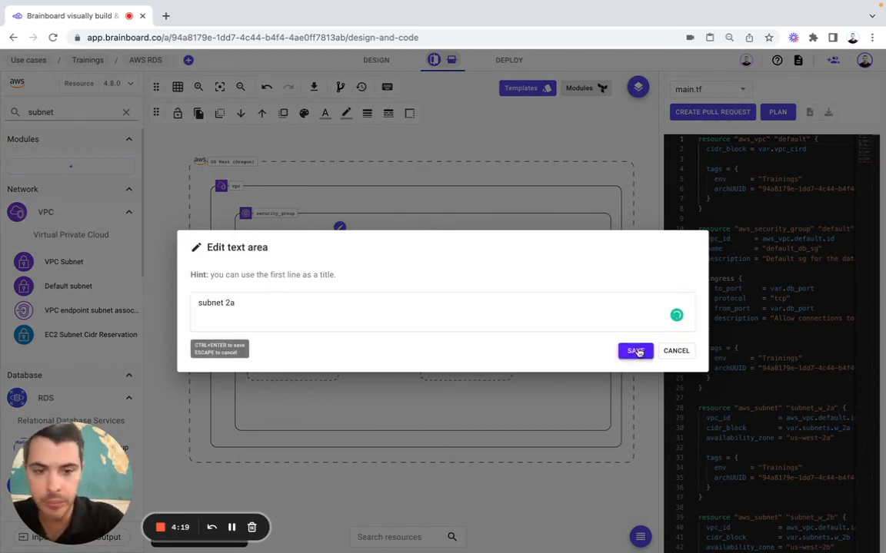
left_click(635, 352)
left_click(472, 287)
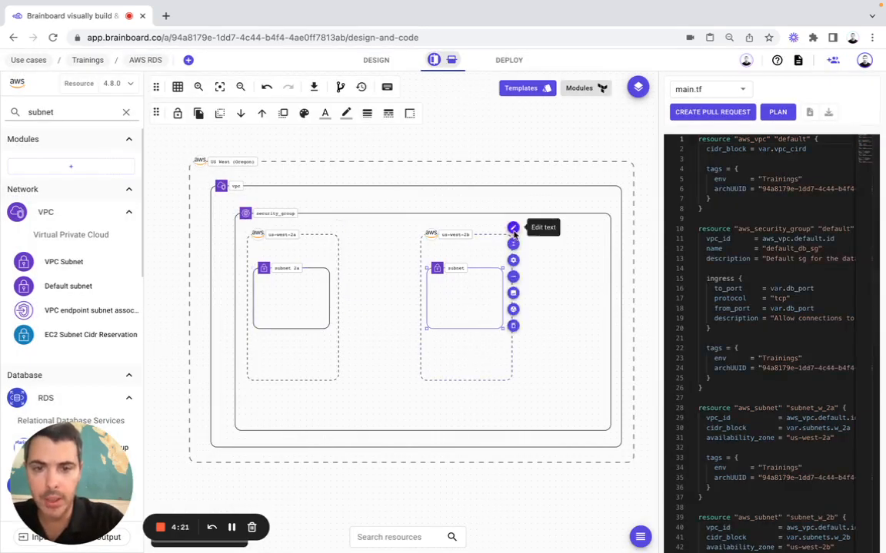
left_click(513, 227)
type("2b")
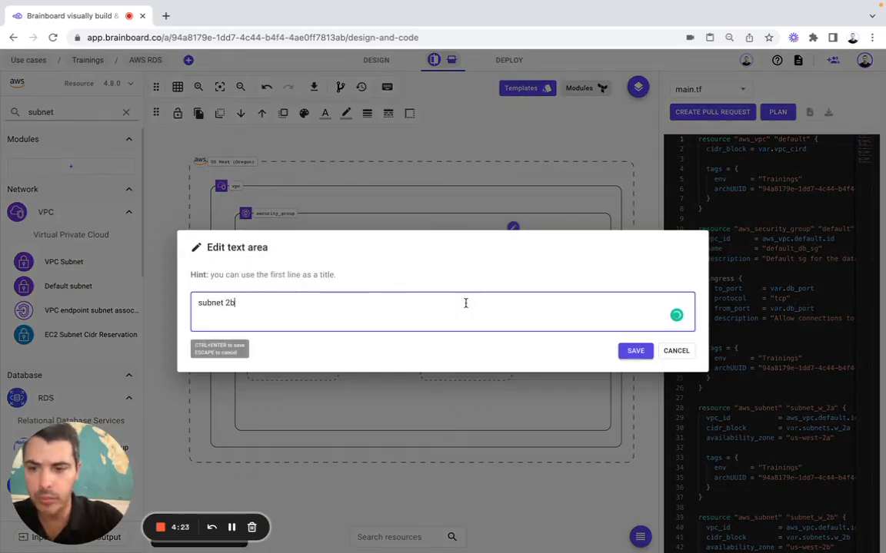
left_click(635, 351)
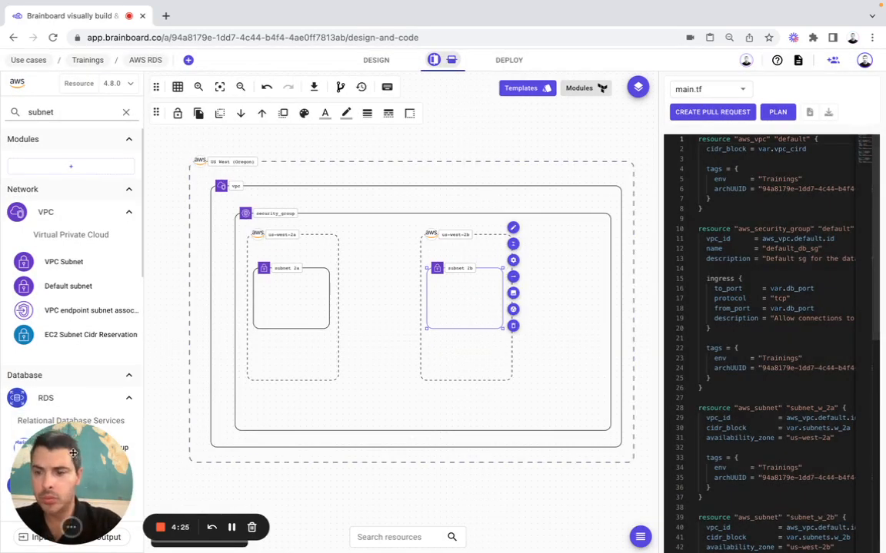
Save the subnets variable as a map defaulting to w_2a 10.0.1.0/24 and w_2b 10.0.2.0/24
left_click(41, 537)
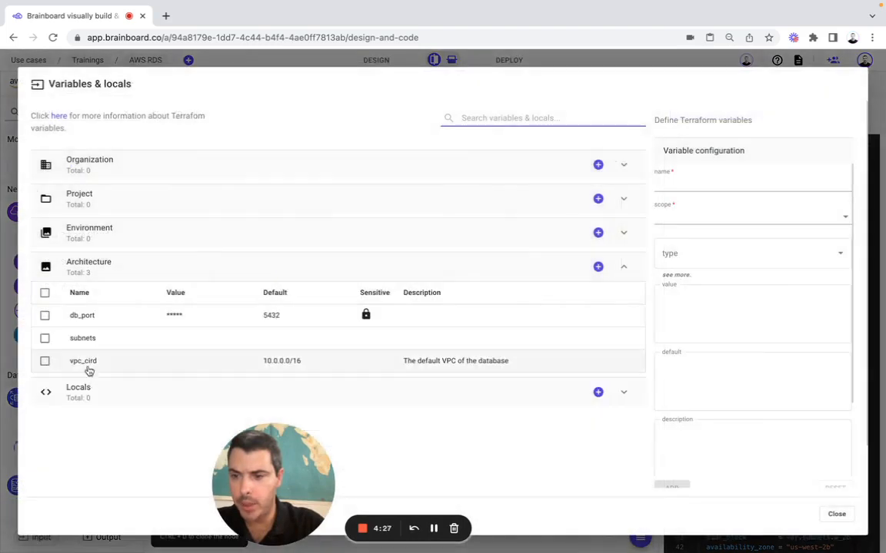
left_click(141, 340)
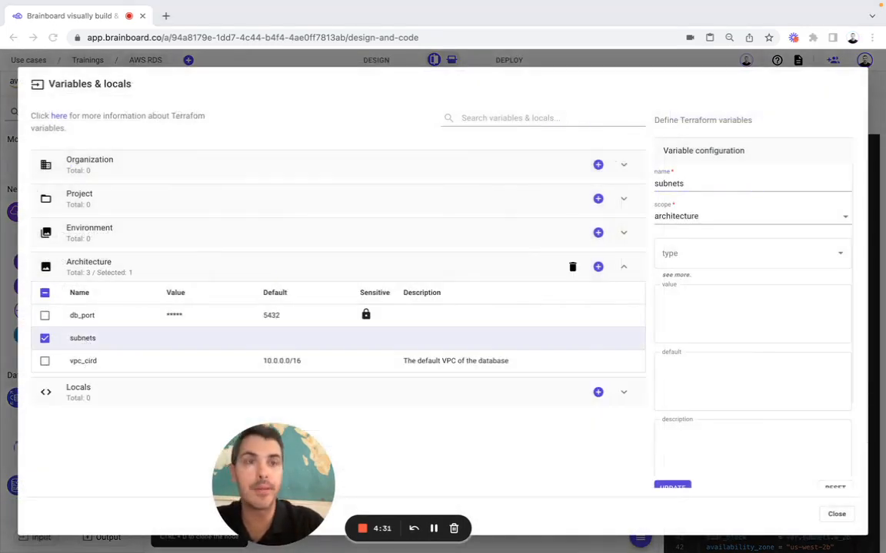
left_click(700, 259)
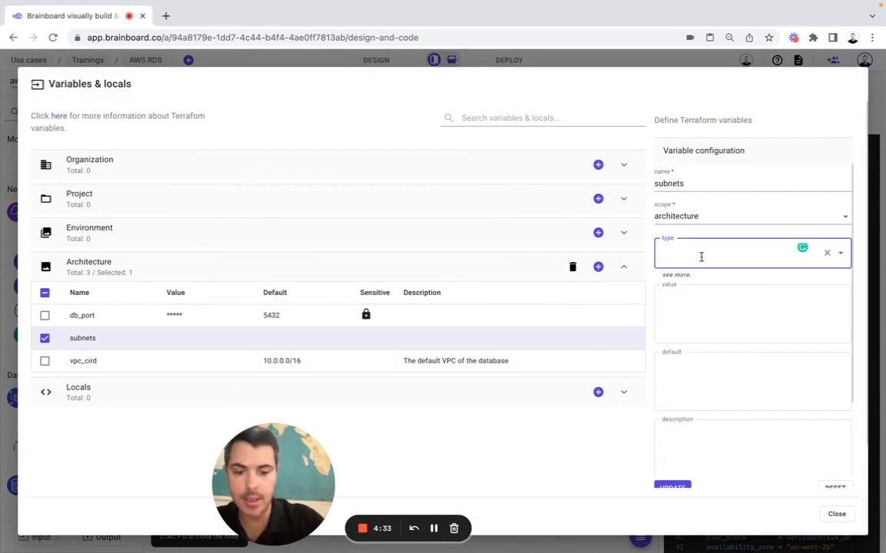
type("map")
left_click(667, 281)
left_click(689, 374)
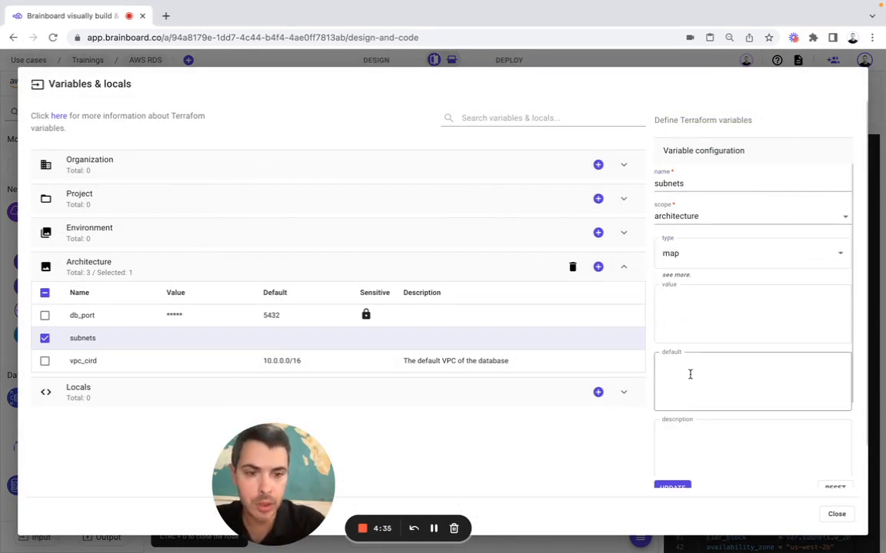
key("super+Tab")
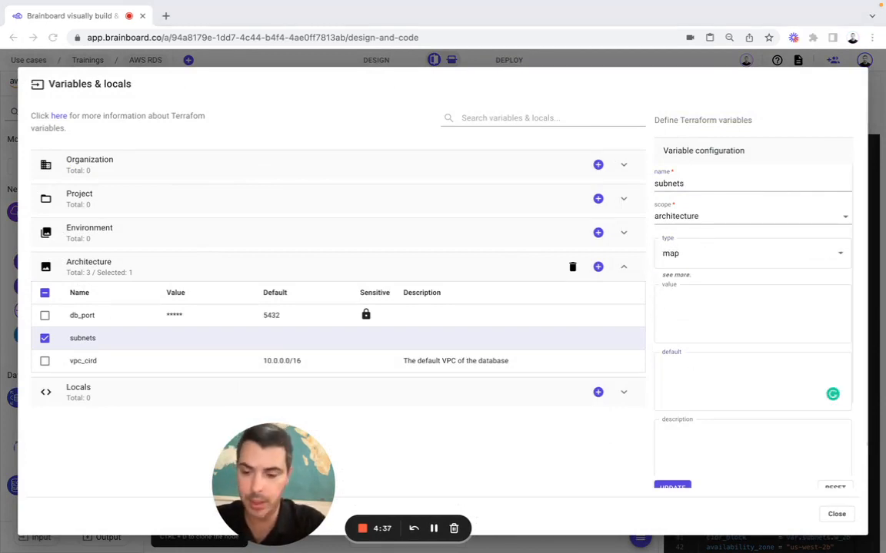
left_click(724, 381)
type("{ w_2a = \"10.0.1.0/24\" w_2b = \"10.0.2.0/24\" }")
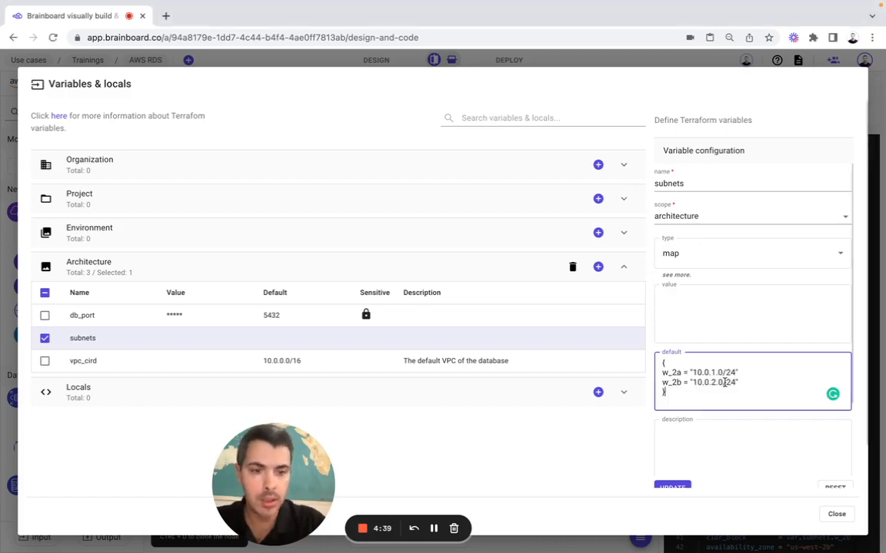
scroll(686, 450, "down", 1)
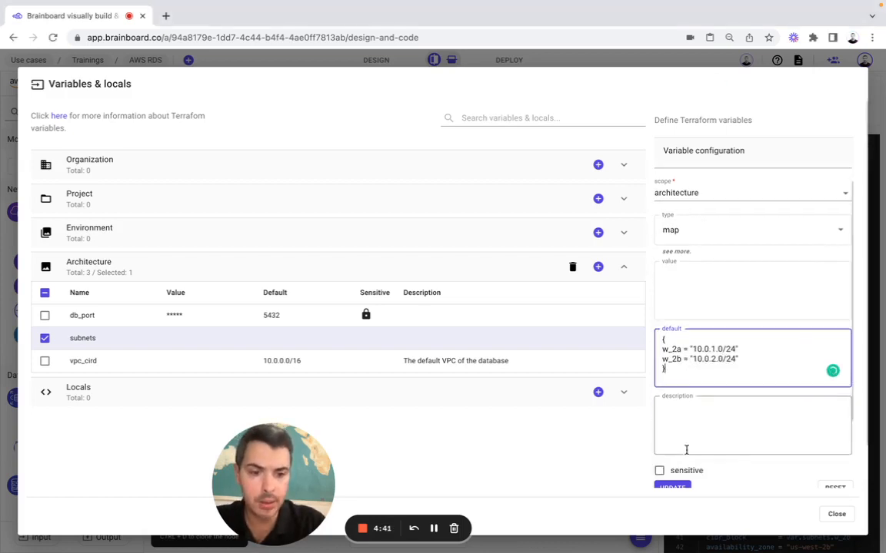
left_click(672, 486)
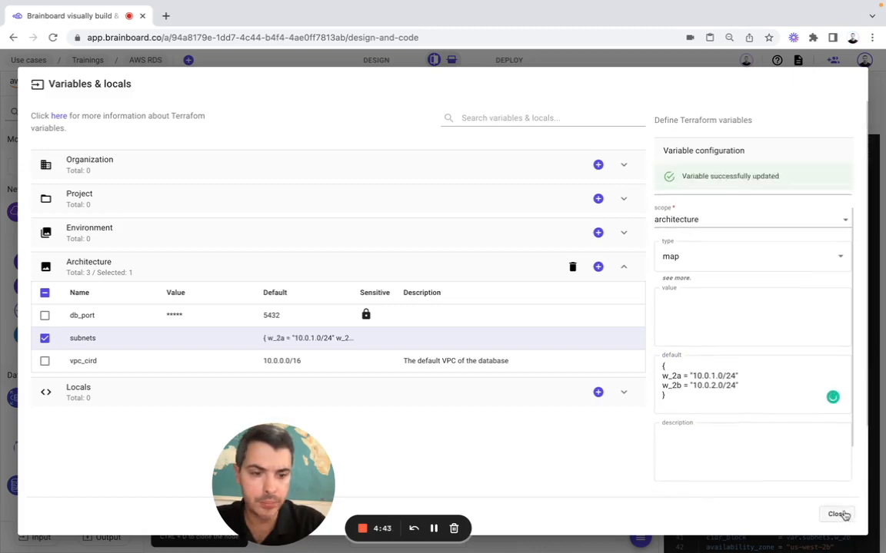
left_click(837, 513)
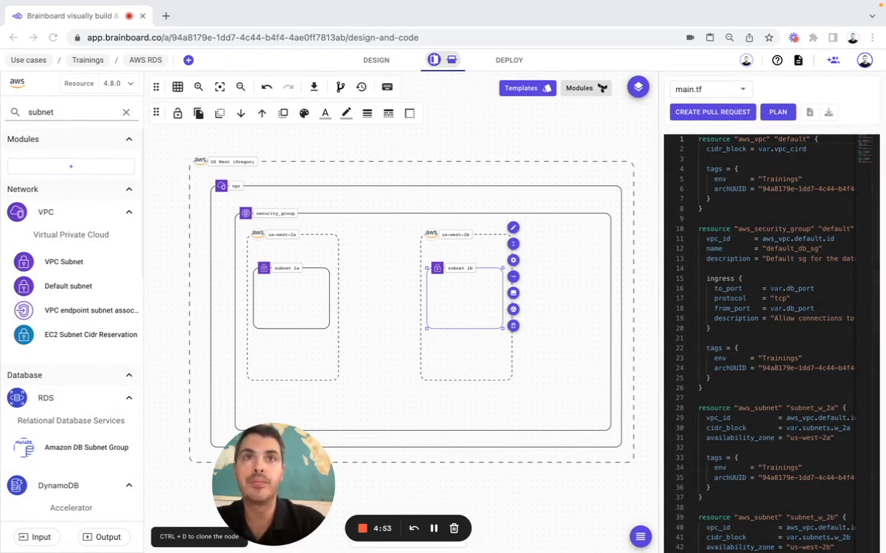
Search 'RDS DB subnet group' and place an Amazon DB Subnet Group on the diagram
double_click(73, 112)
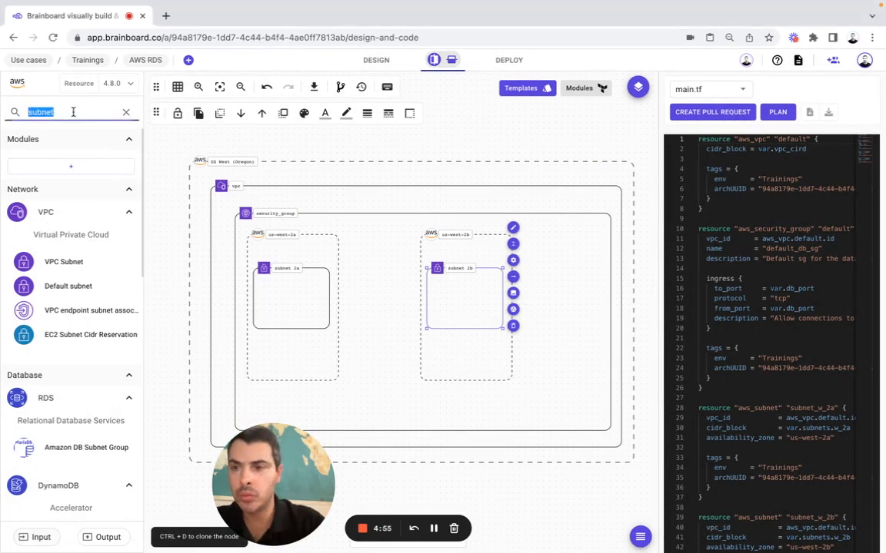
type("RDS DB subnet group")
left_click_drag(46, 261, 367, 305)
left_click(571, 411)
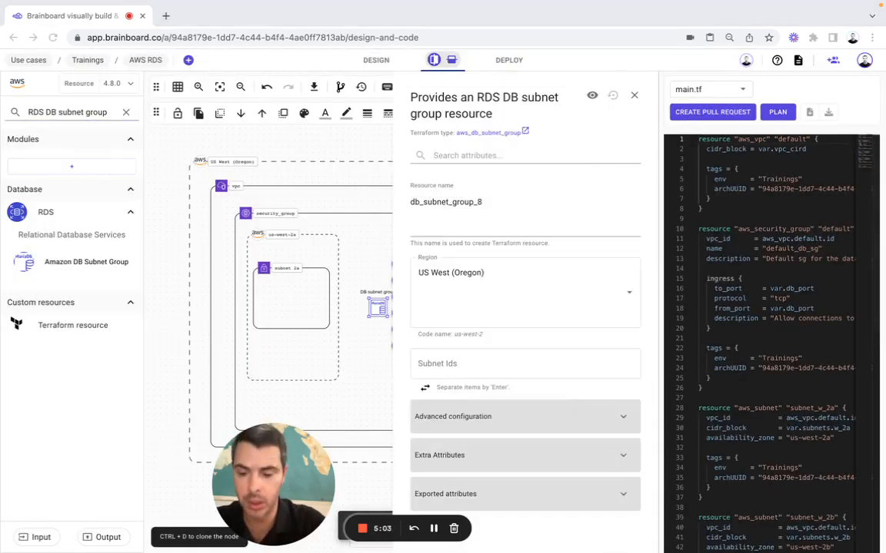
double_click(475, 203)
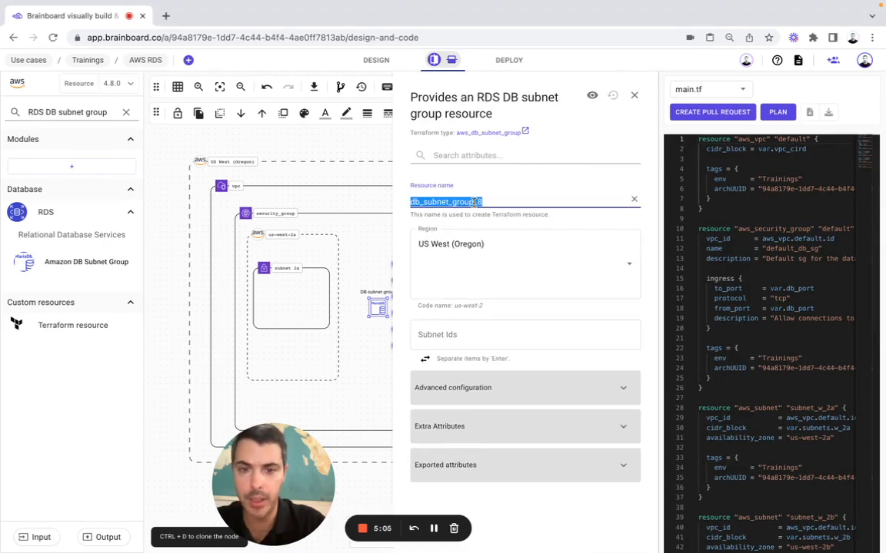
left_click(476, 203)
left_click(450, 329)
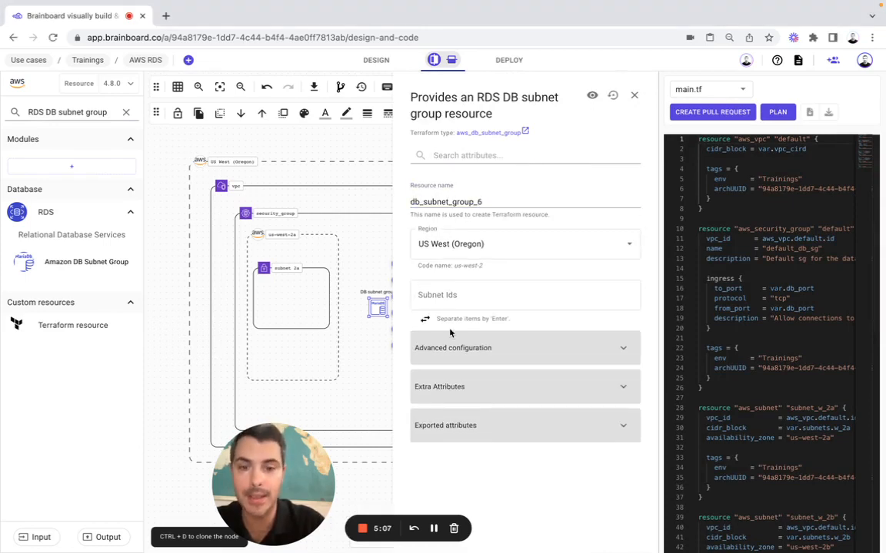
Add subnet_w_2a.id and subnet_w_2b.id to the subnet group's Subnet Ids
left_click(461, 295)
type("aw")
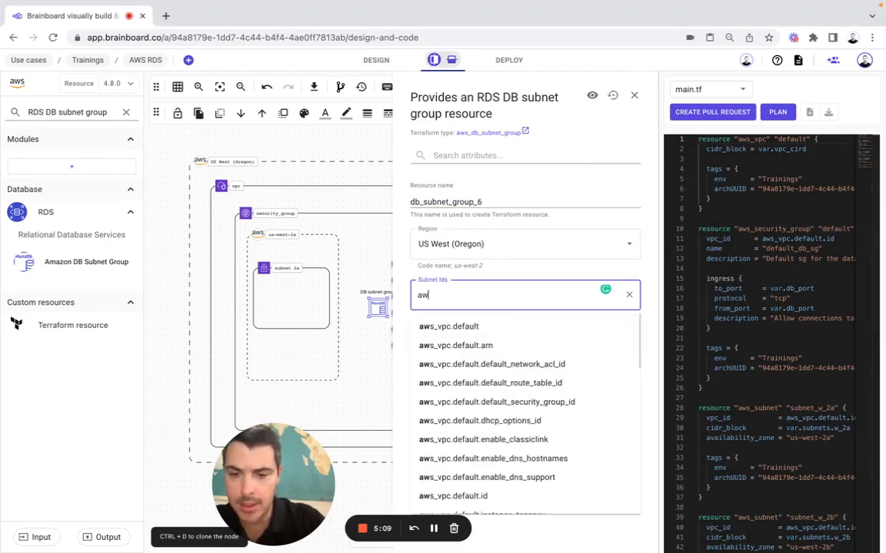
type("s_")
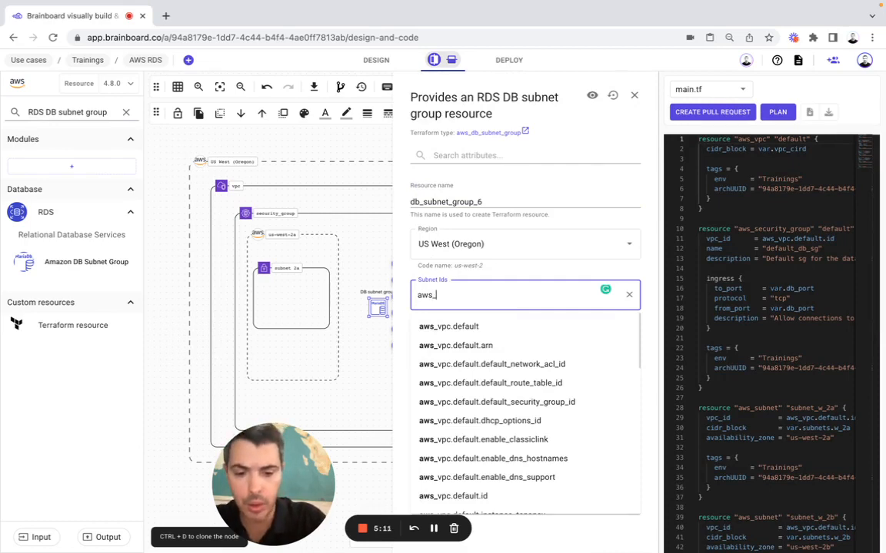
type("sub")
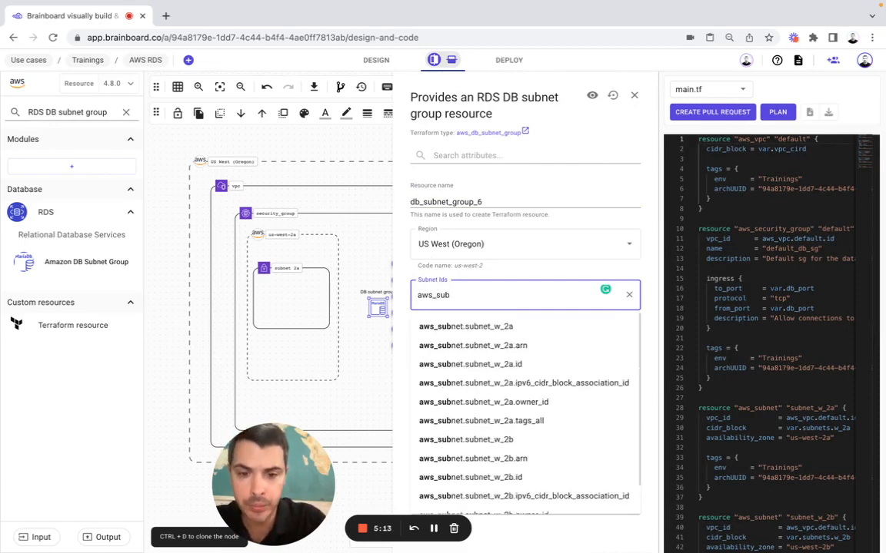
left_click(476, 365)
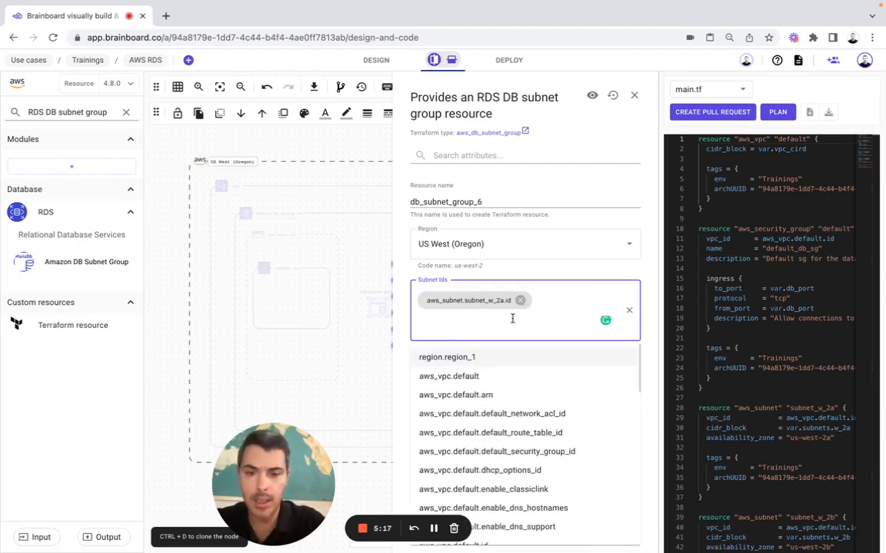
type("aws_su")
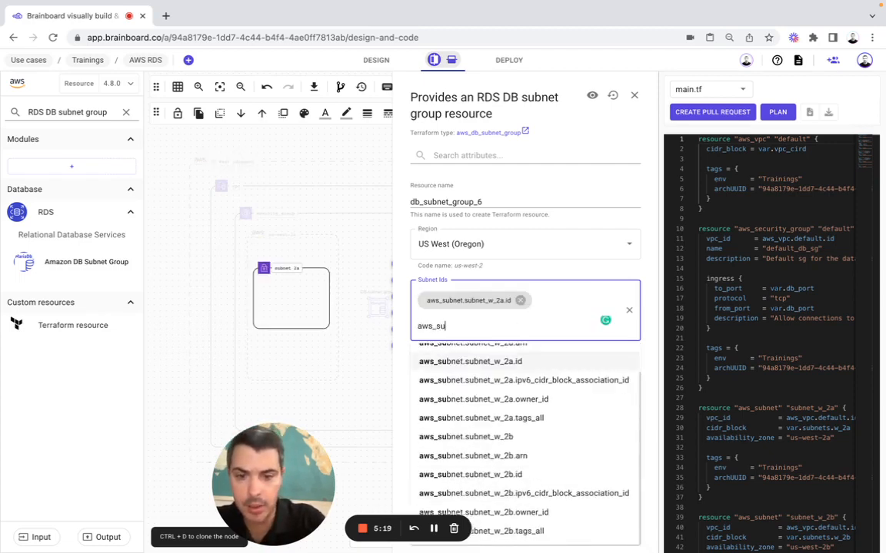
type("bnet")
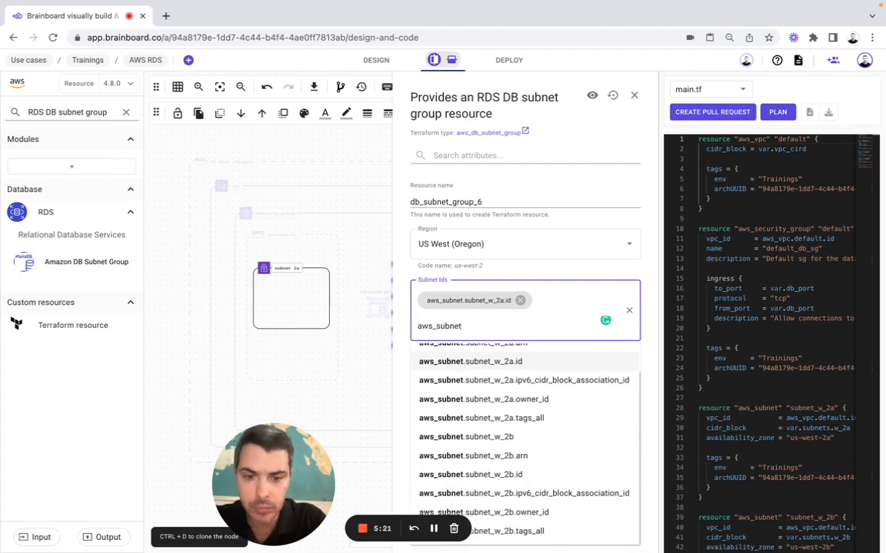
type(".")
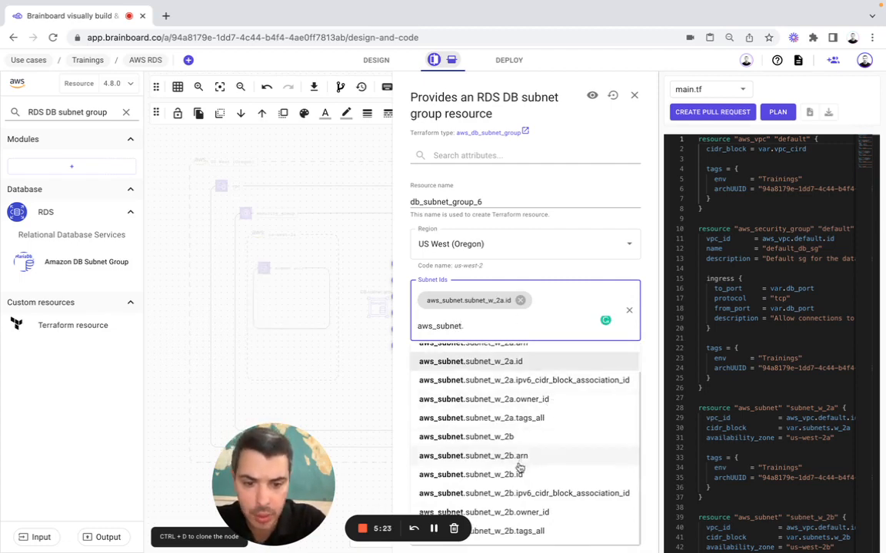
left_click(512, 475)
key("super+Tab")
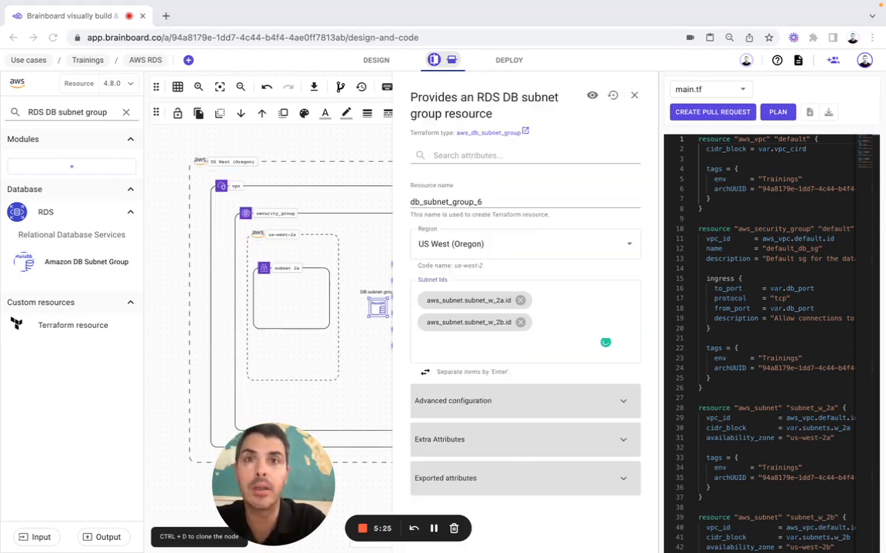
left_click(432, 304)
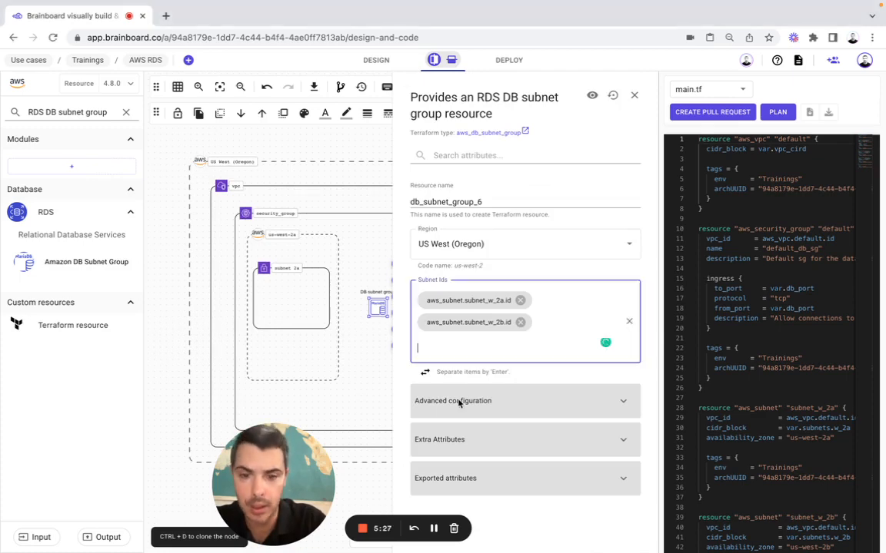
Under Advanced configuration, paste a description and the name default_subnet_group, then save and close
left_click(462, 402)
left_click(466, 446)
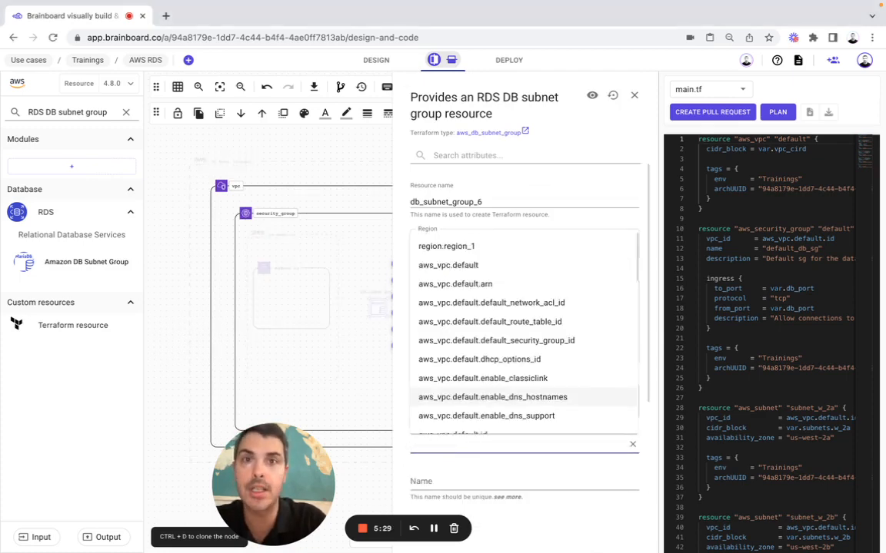
key("super+Tab")
left_click(458, 449)
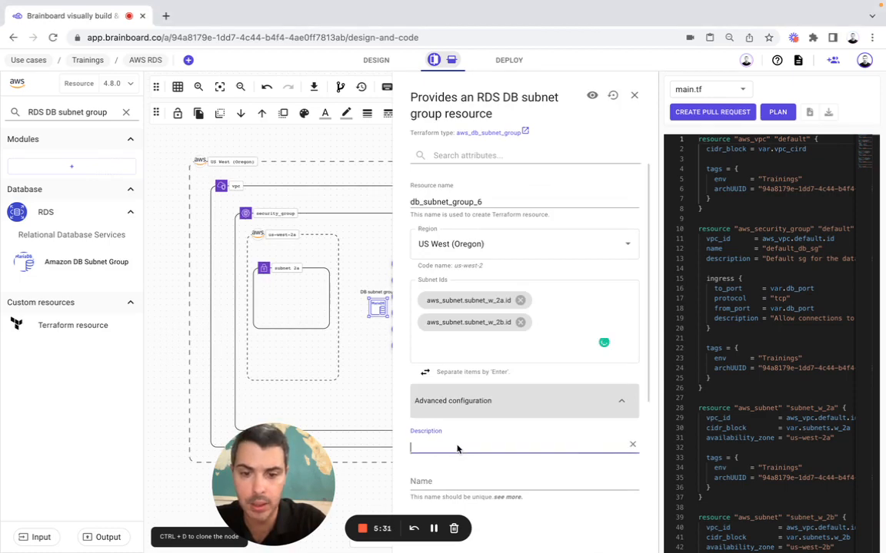
type("The default subnet group for all DBs in this architecture")
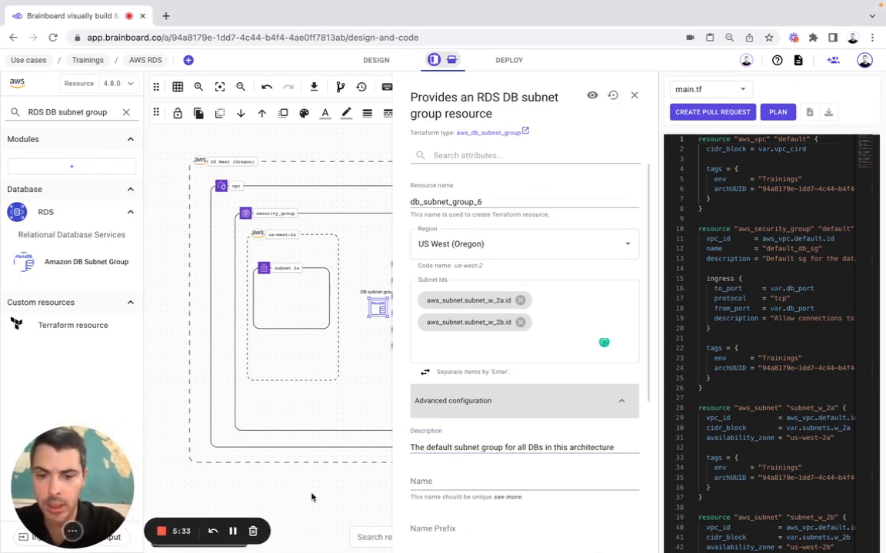
key("super+Tab")
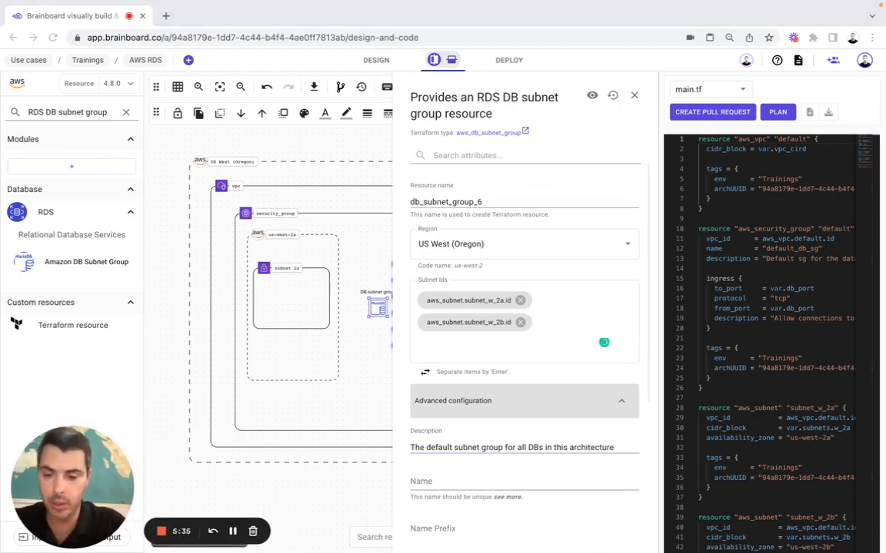
left_click(439, 478)
type("default_subnet_group")
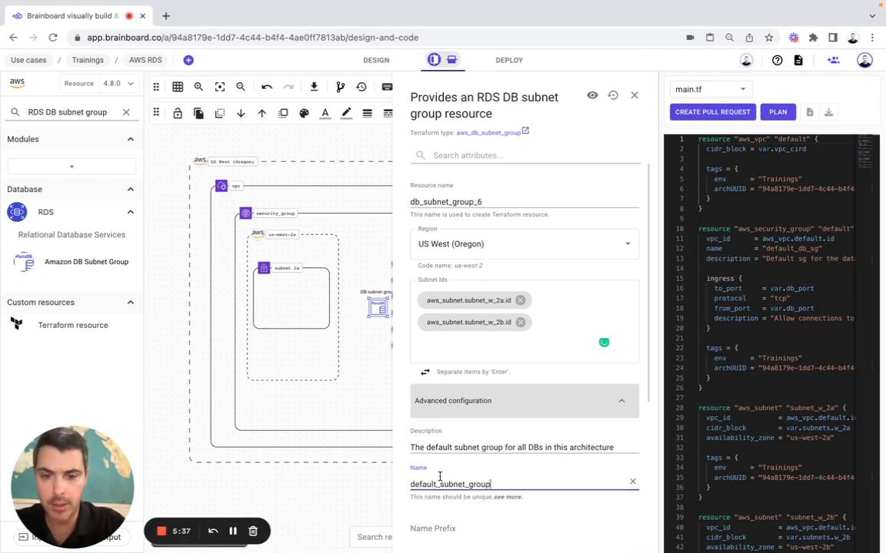
scroll(496, 366, "down", 3)
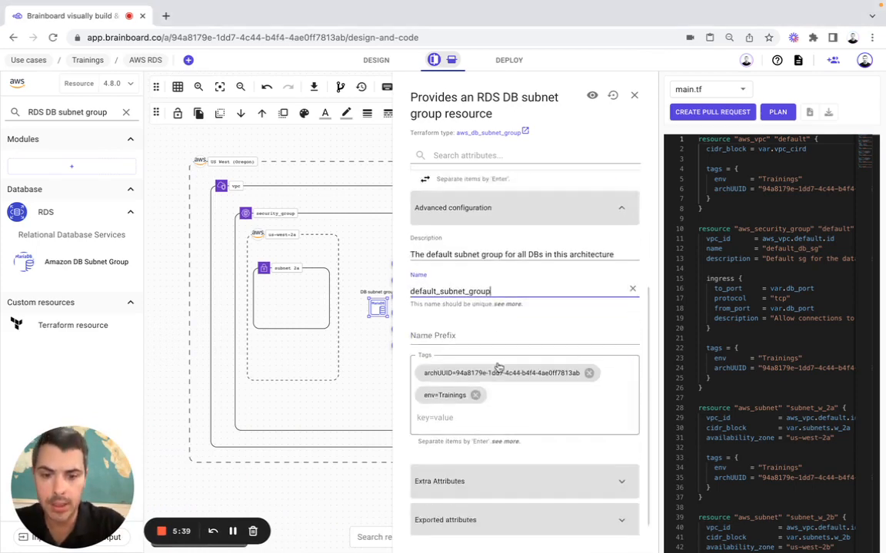
left_click(635, 96)
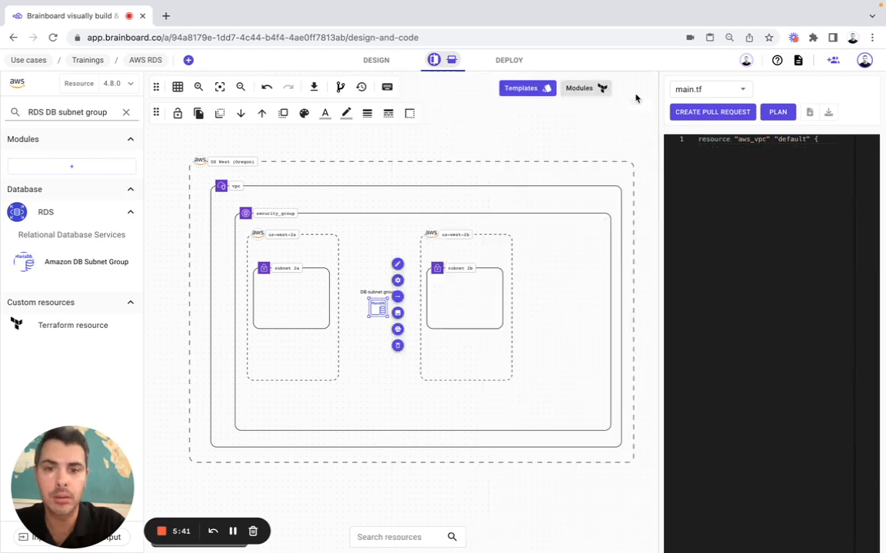
Draw connectors from the DB subnet group to subnet 2a and subnet 2b
left_click(397, 296)
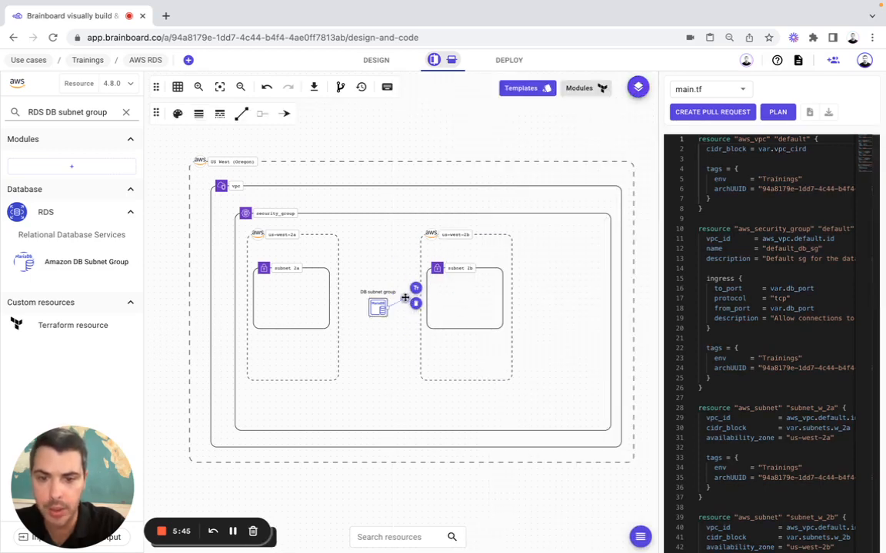
left_click(334, 301)
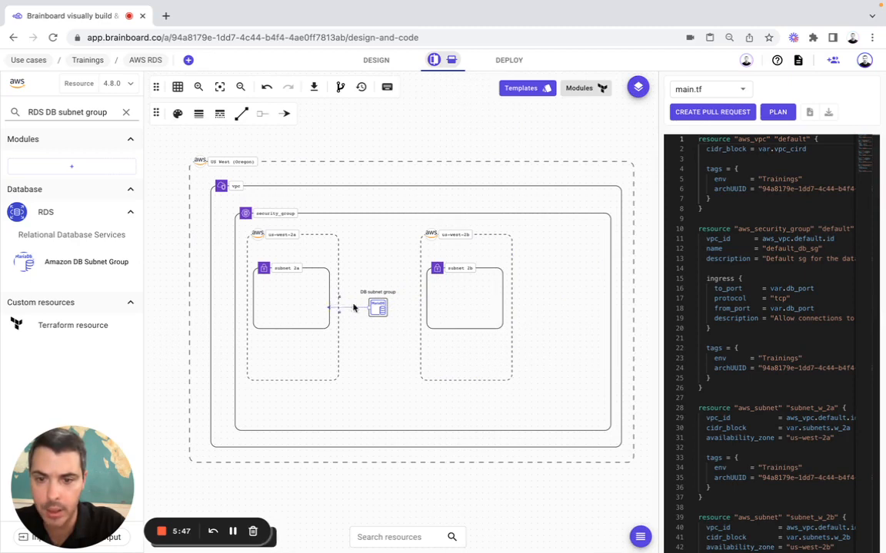
left_click(377, 306)
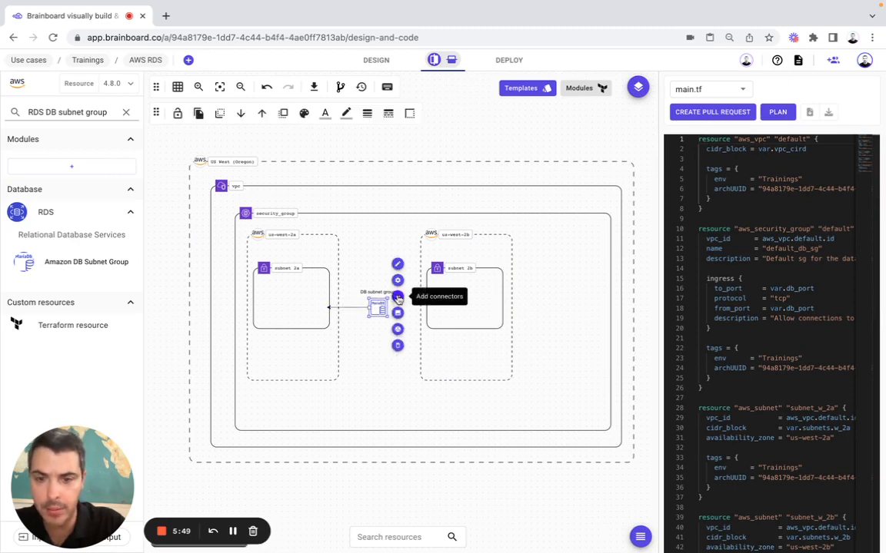
left_click(397, 297)
left_click(423, 308)
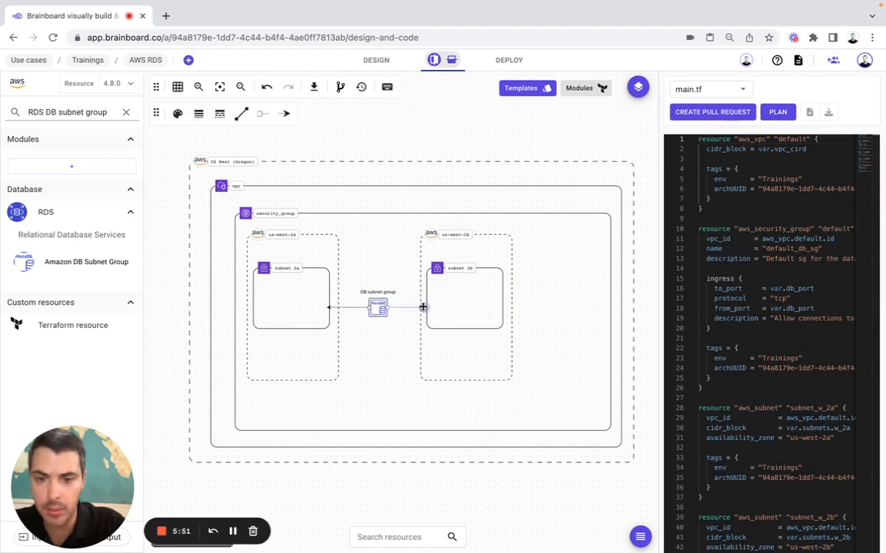
Enlarge the US West (Oregon) region, VPC and security_group boxes downward
left_click(551, 460)
left_click_drag(634, 463, 636, 509)
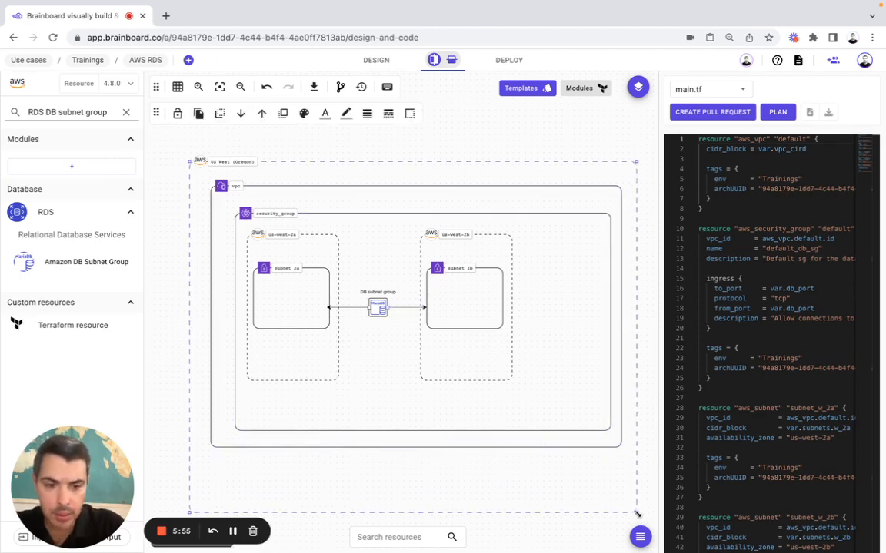
left_click(620, 447)
left_click_drag(621, 448, 631, 504)
left_click(601, 429)
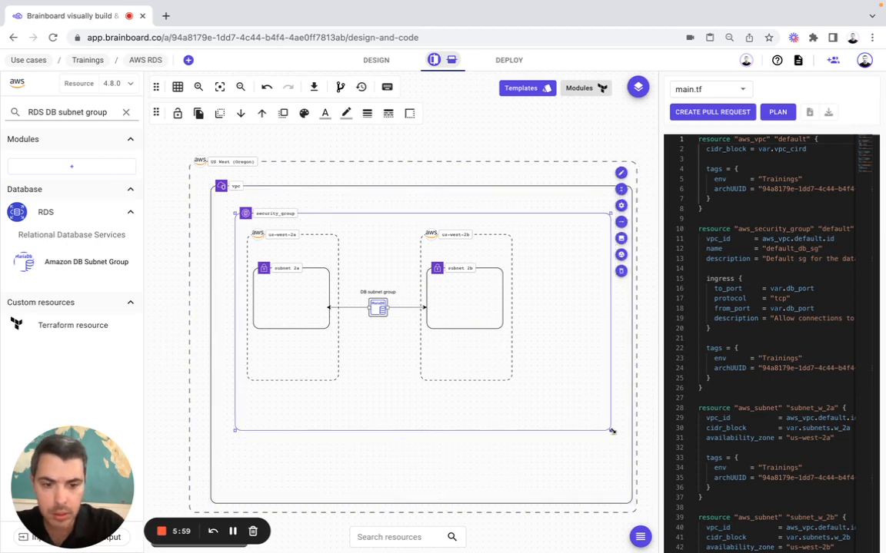
left_click_drag(602, 428, 628, 496)
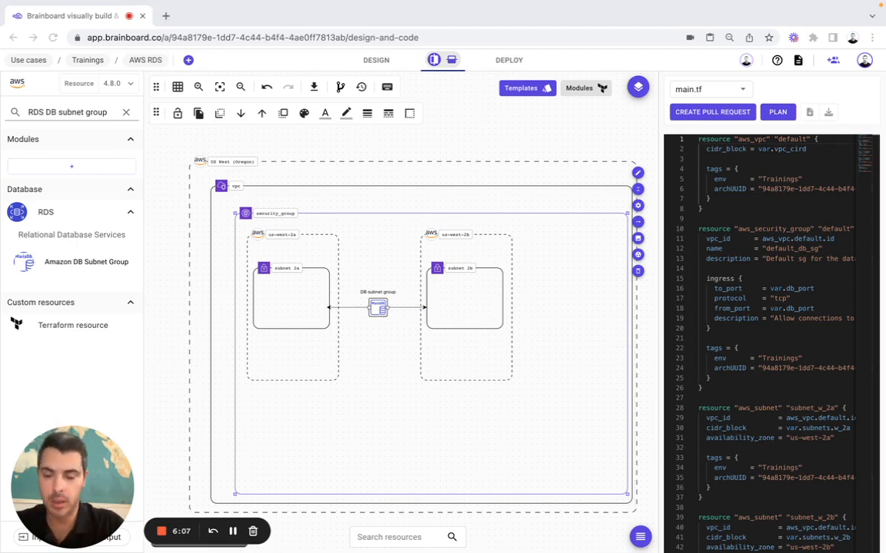
Search 'DB on', place a DB on EC2 resource on the diagram and name it db1
left_click(63, 112)
key("ctrl+a")
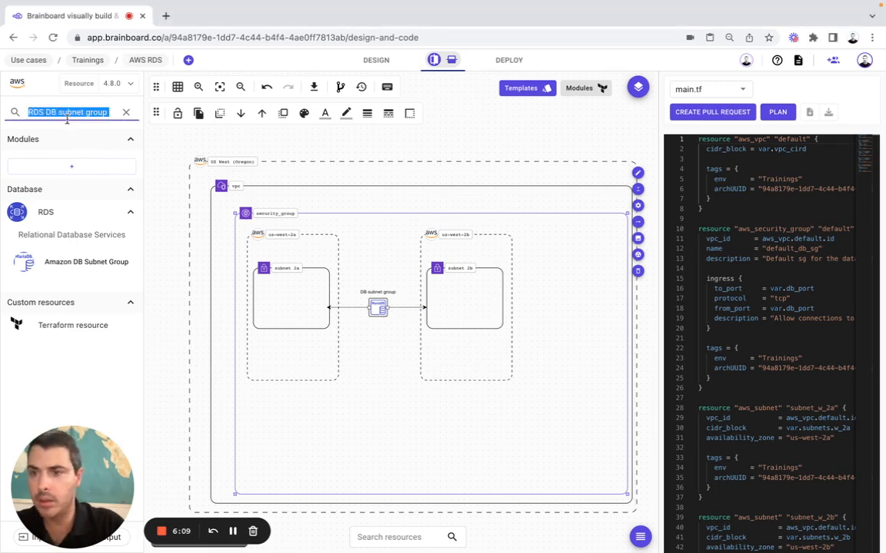
key("ctrl+v")
key("ctrl+a")
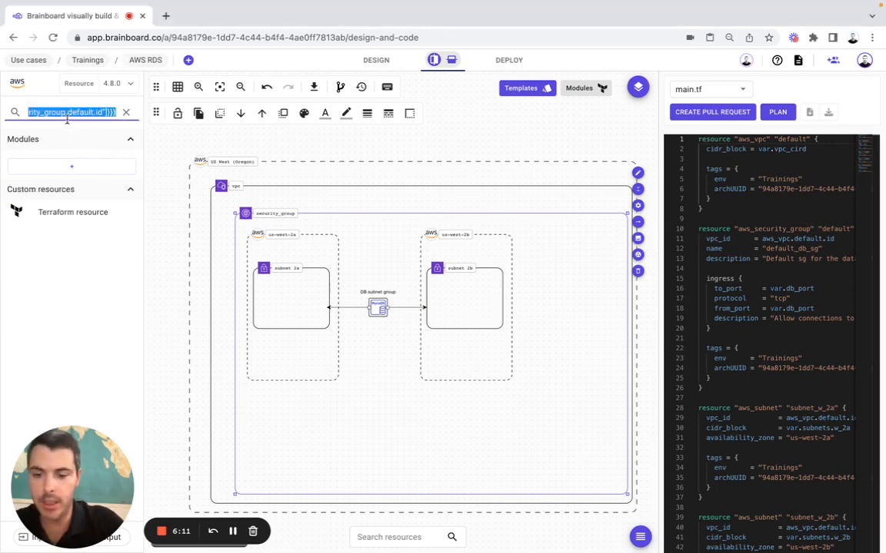
type("DB")
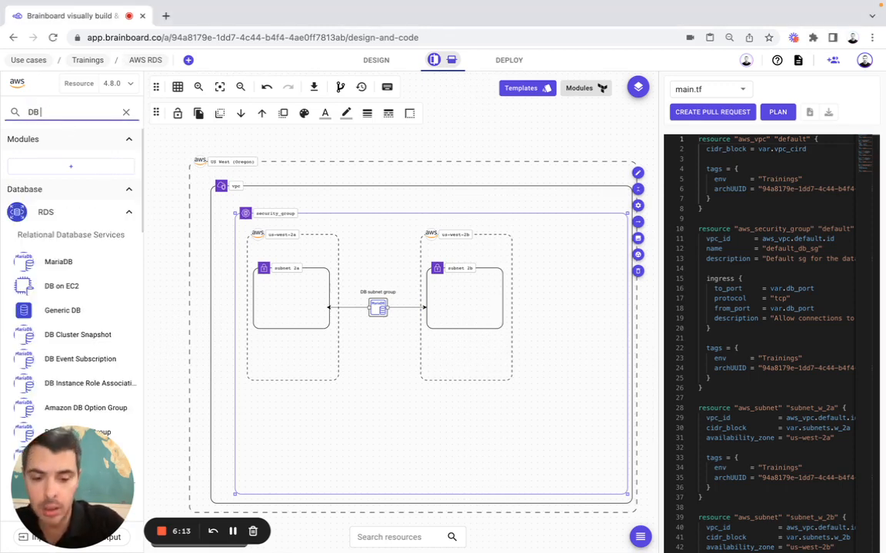
type(" on")
left_click_drag(31, 261, 375, 413)
left_click(574, 413)
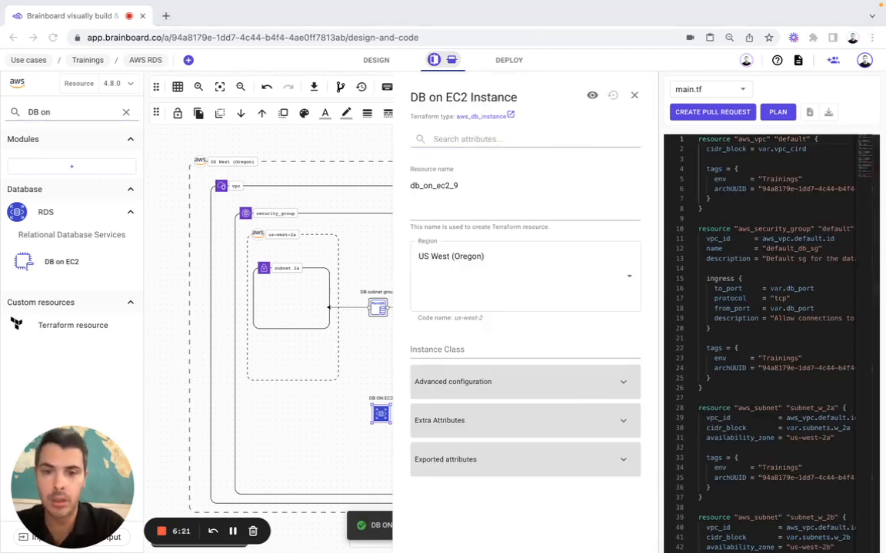
double_click(434, 185)
type("db1")
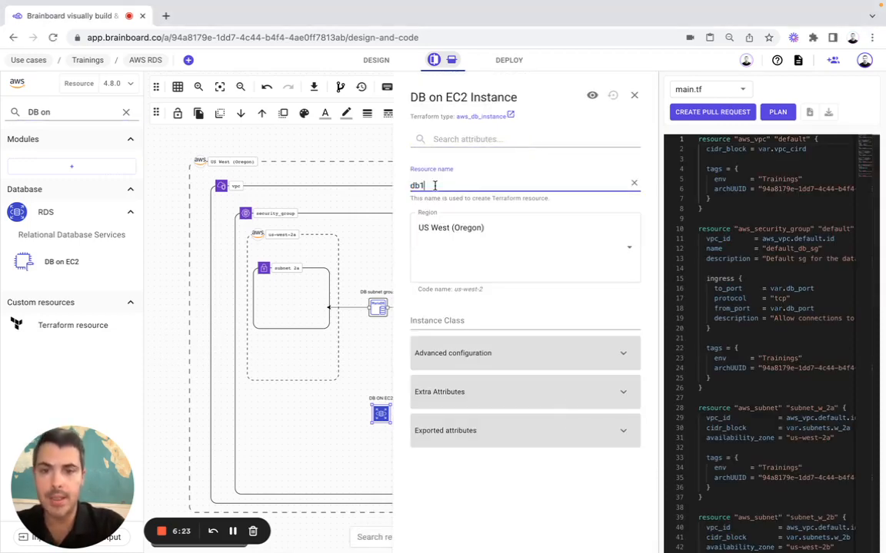
Set db1's Instance Class to var.instance_class and Allocated Storage to 50
left_click(442, 319)
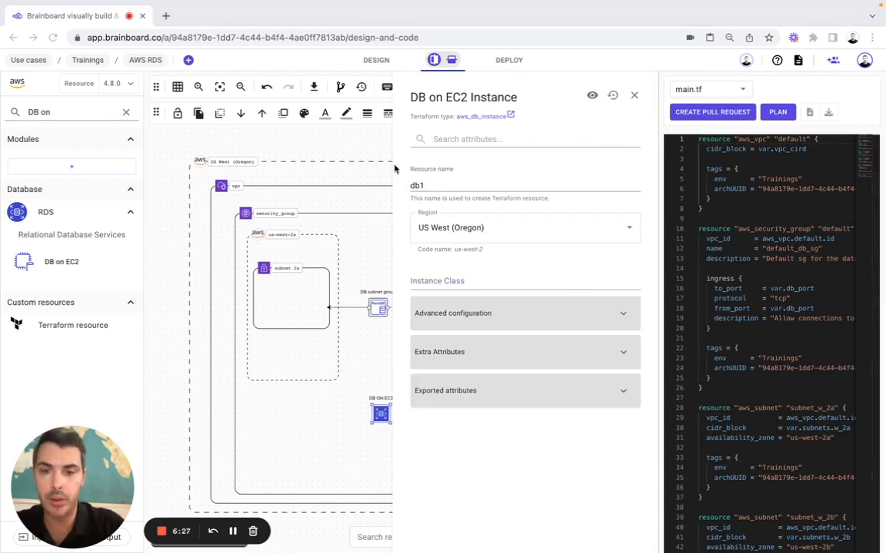
left_click(444, 286)
type("var.instance_class")
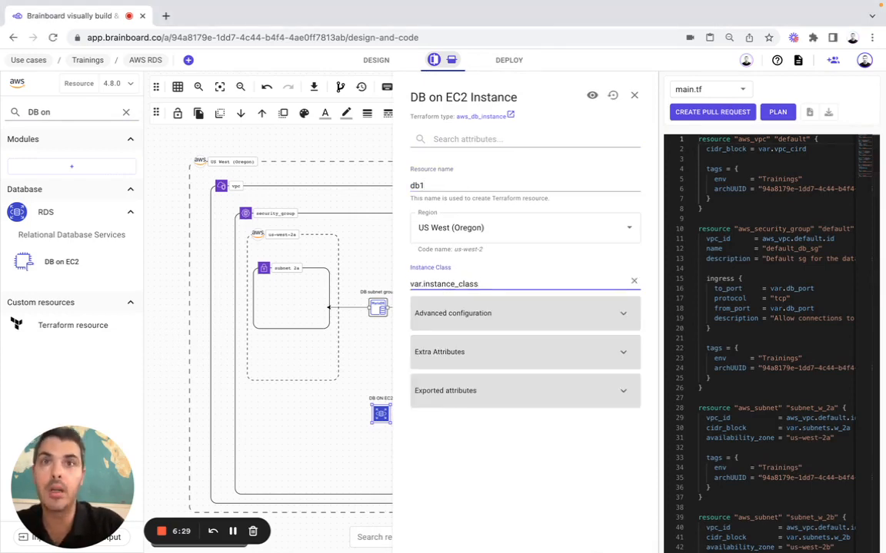
left_click(446, 315)
left_click(434, 358)
type("50")
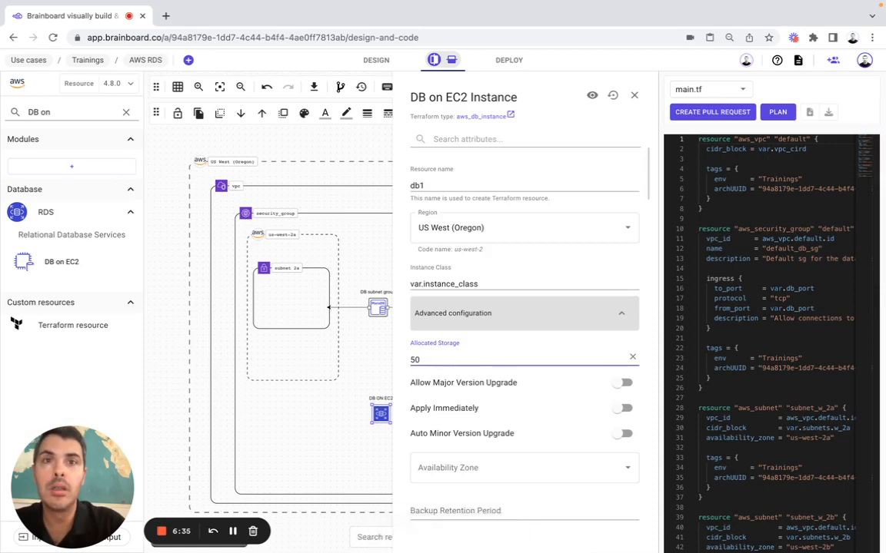
left_click(427, 137)
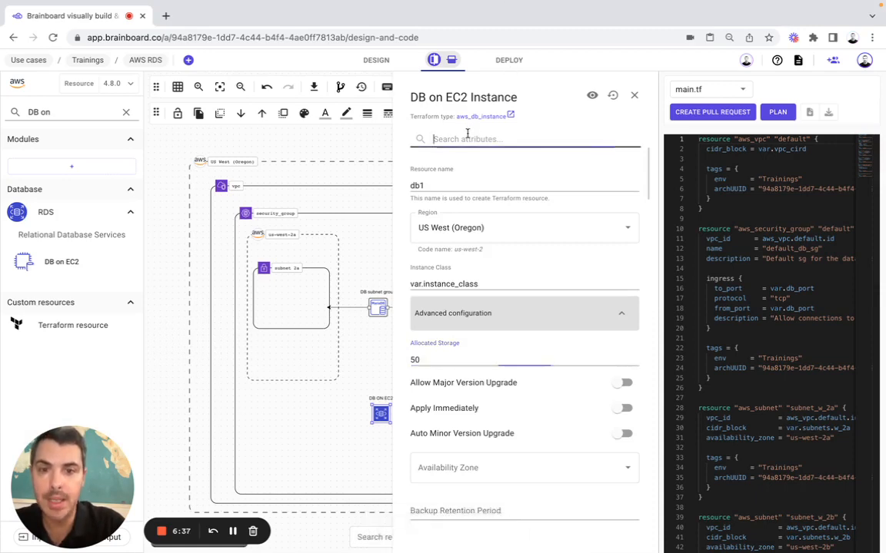
Set Db Subnet Group Name to aws_db_subnet_group.db_subnet_group_6.name
type("db")
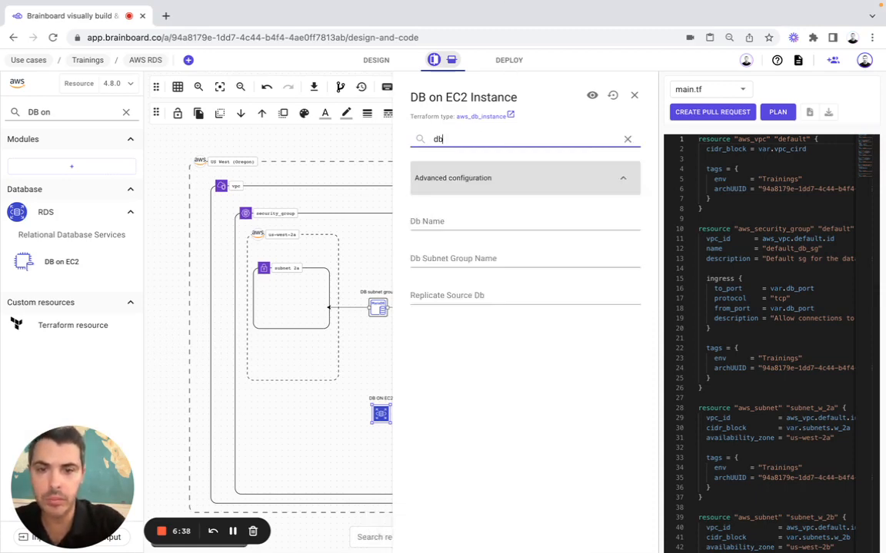
left_click(452, 262)
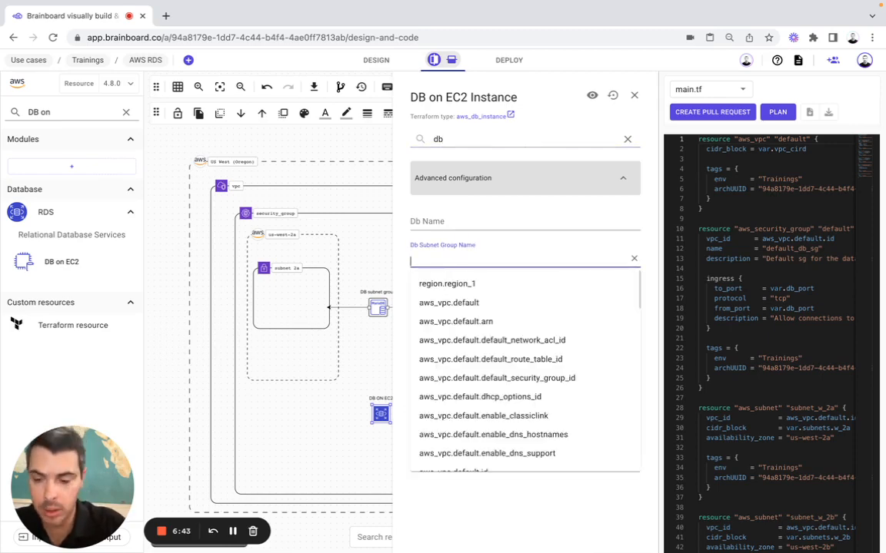
type("aws")
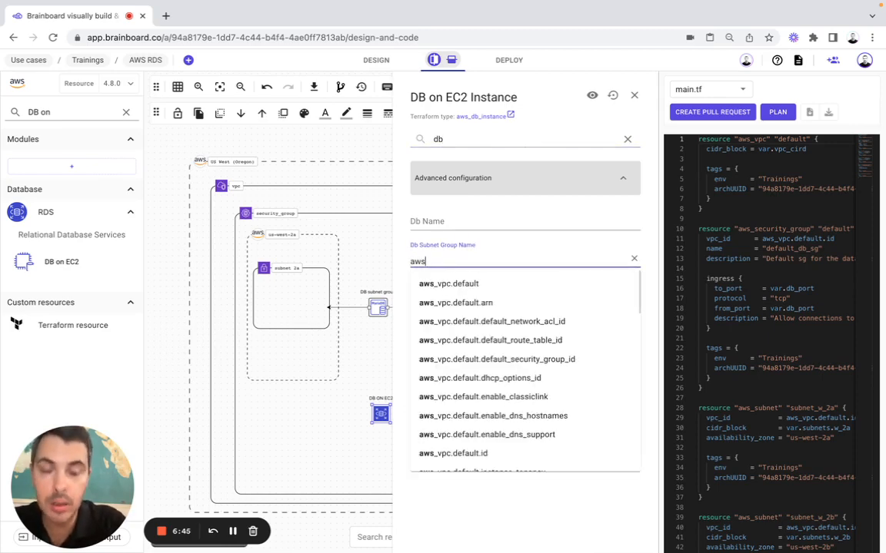
type("_db")
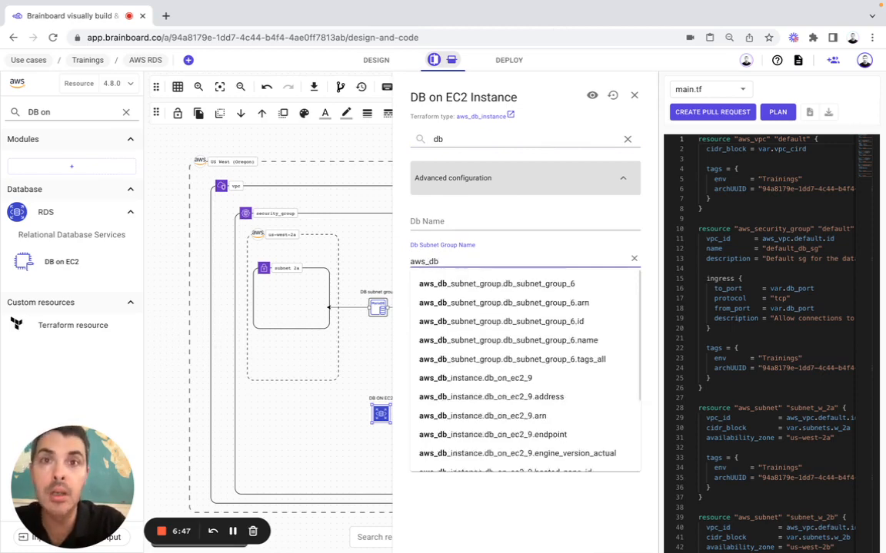
left_click(580, 340)
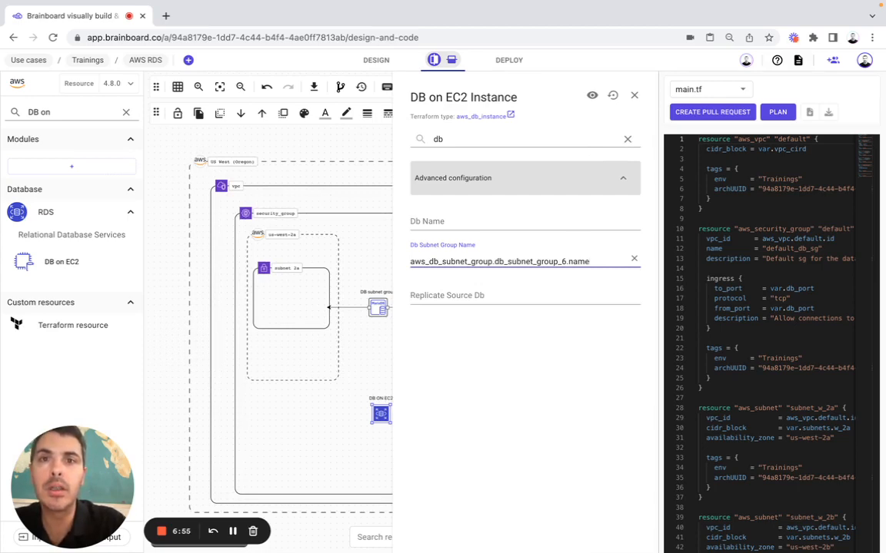
Set Parameter Group Name to the aws_db_parameter_group log_db_parameter reference
double_click(465, 140)
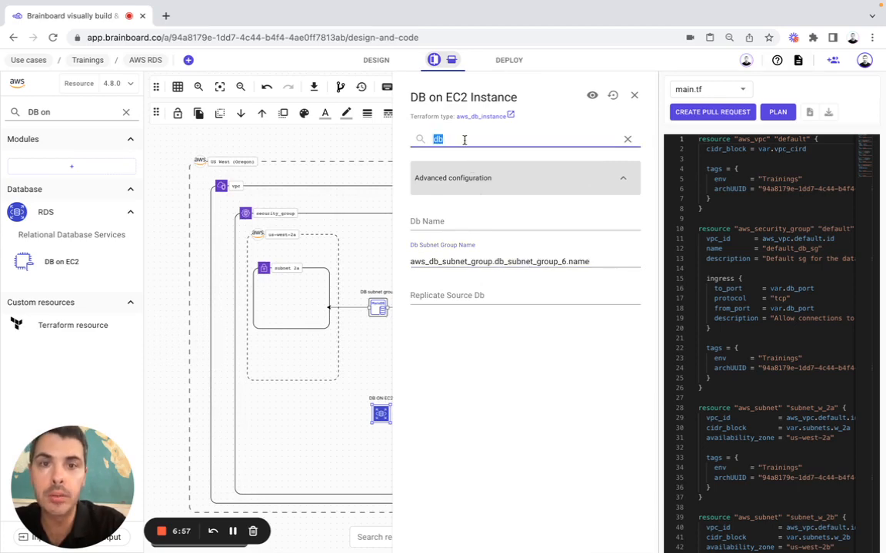
type("para")
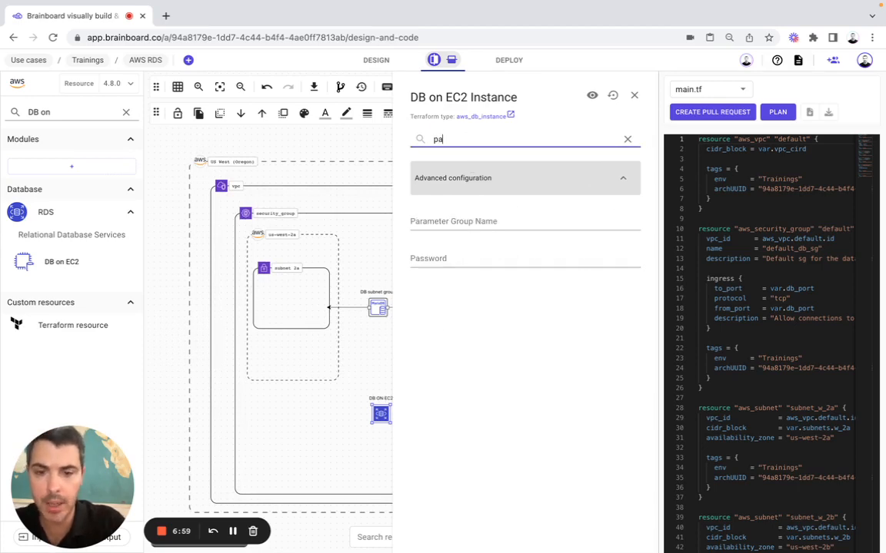
left_click(466, 223)
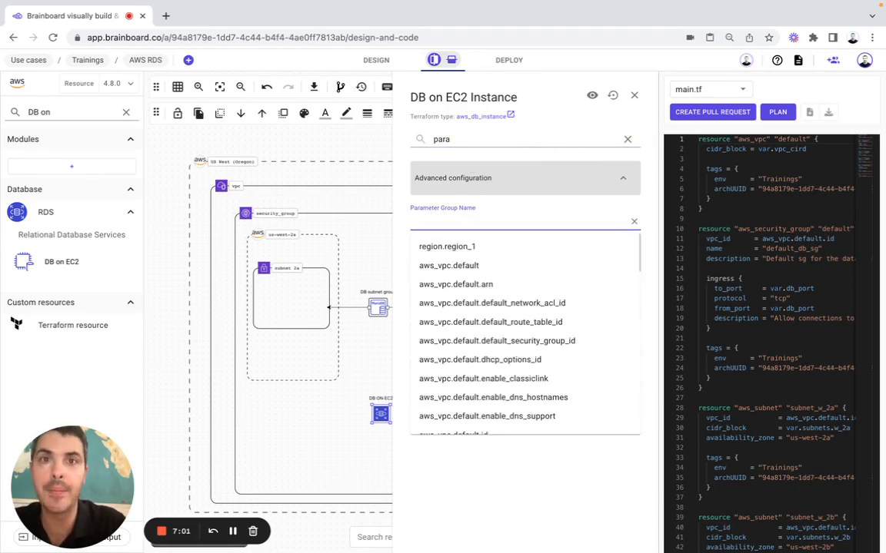
type("a")
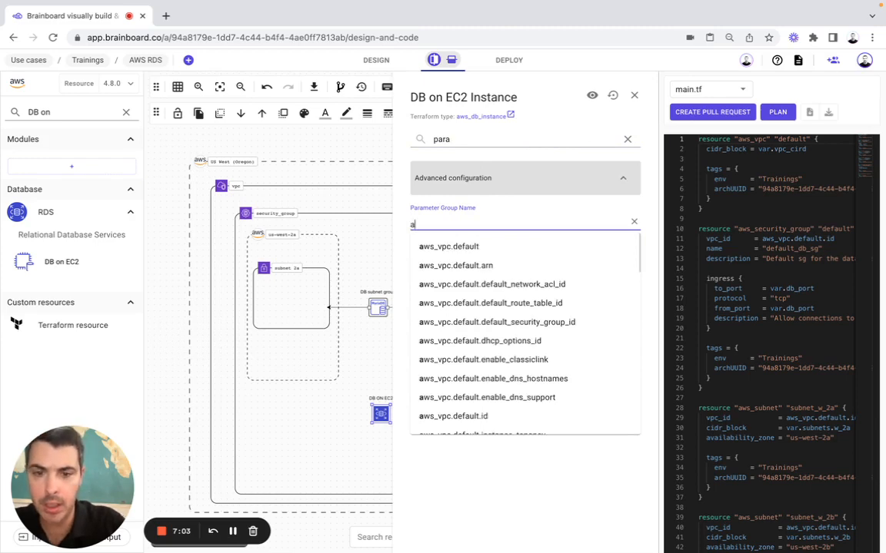
type("ws_d")
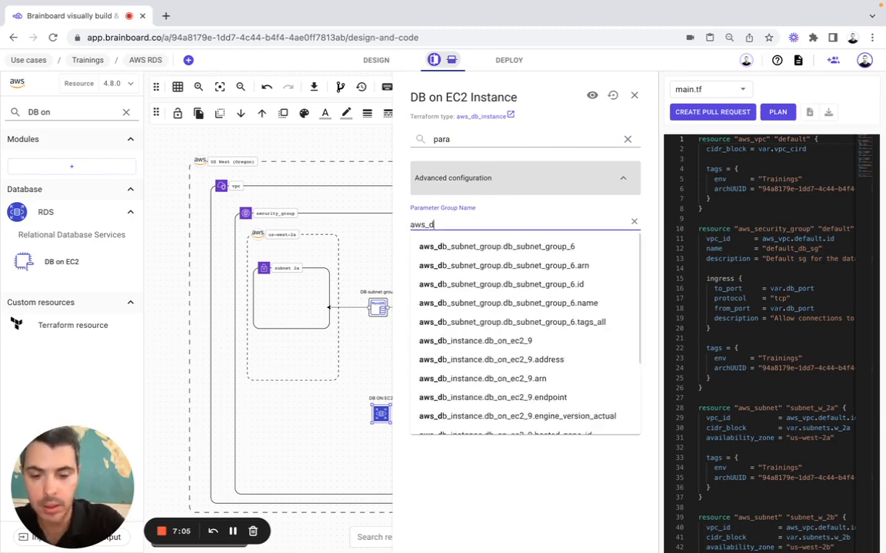
type("b_")
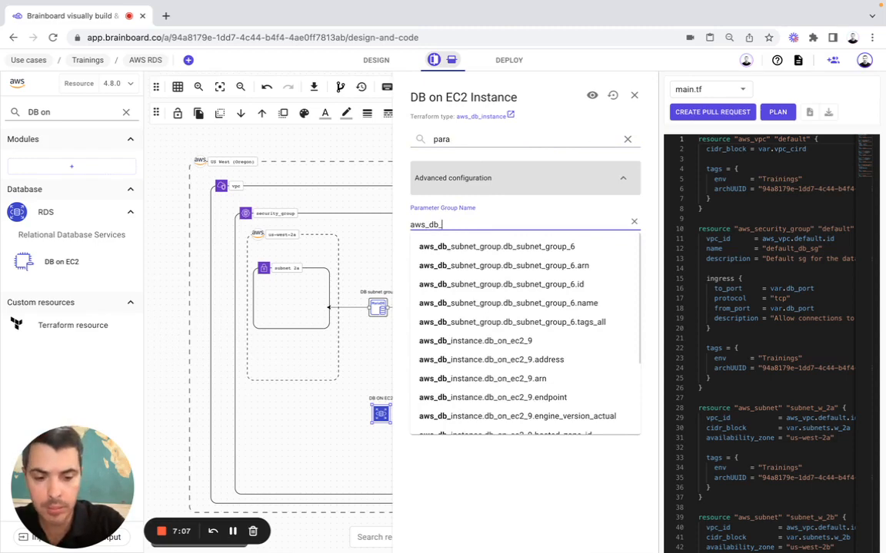
type("paramet")
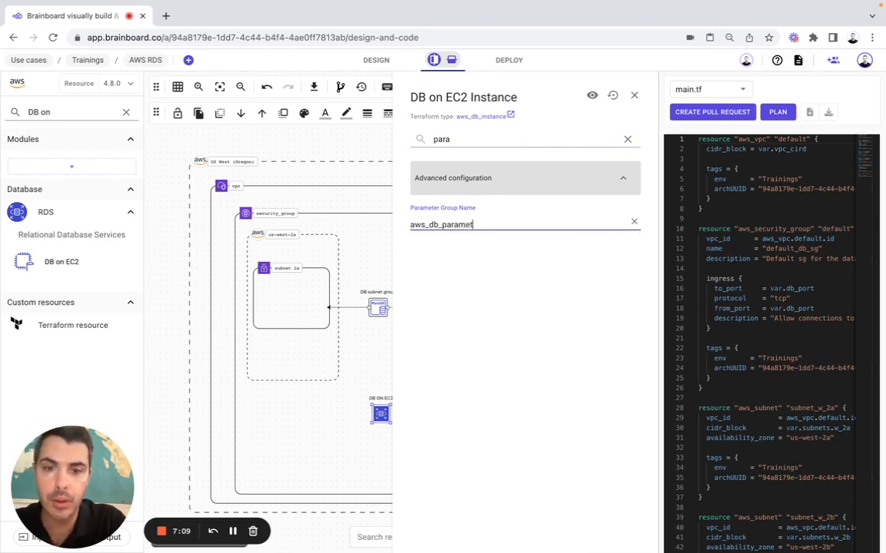
type("er_")
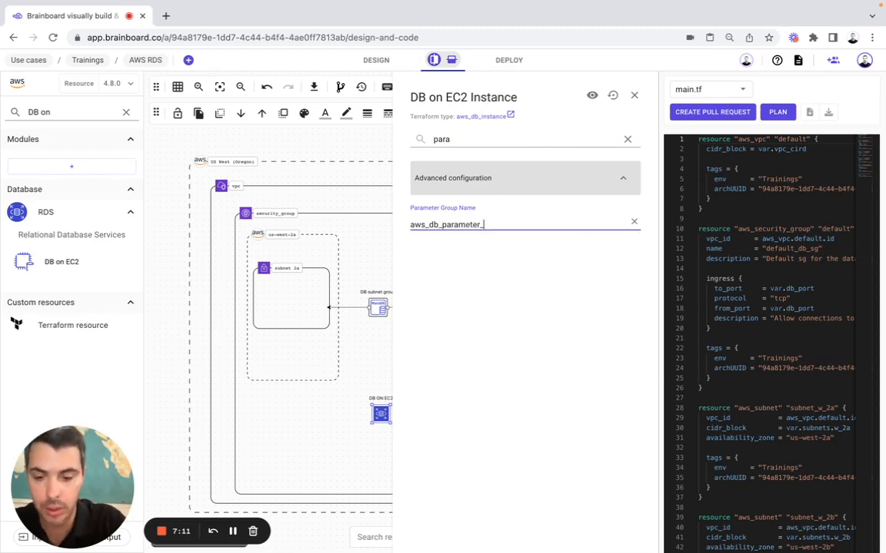
type("group.")
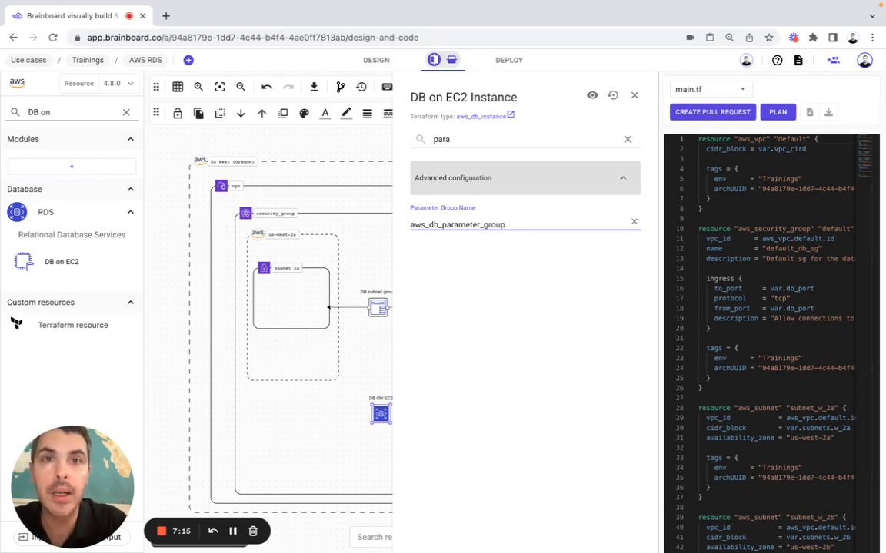
key("super+Tab")
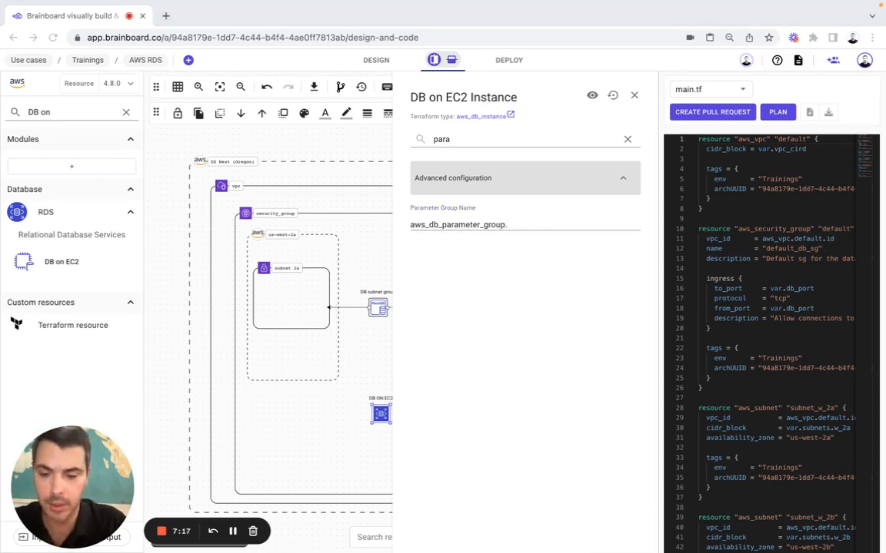
left_click(530, 223)
type("log_db_parameter.name")
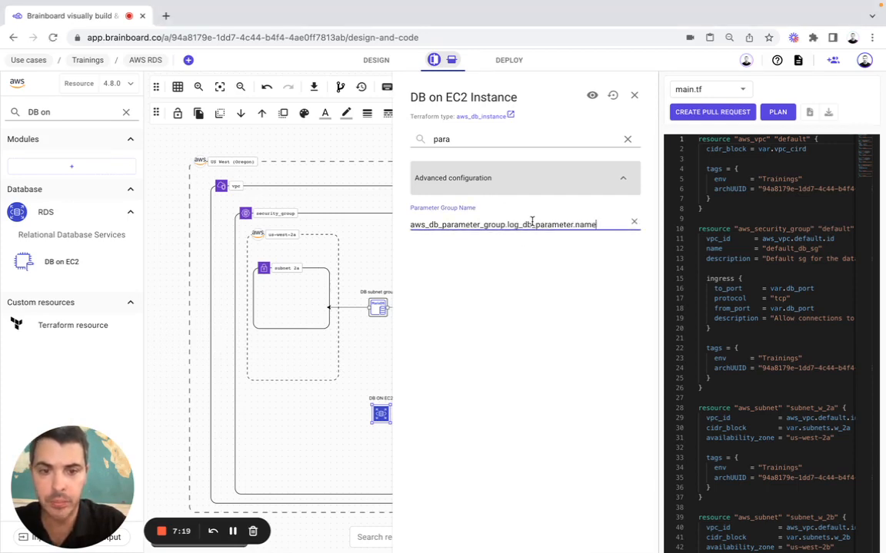
left_click(606, 247)
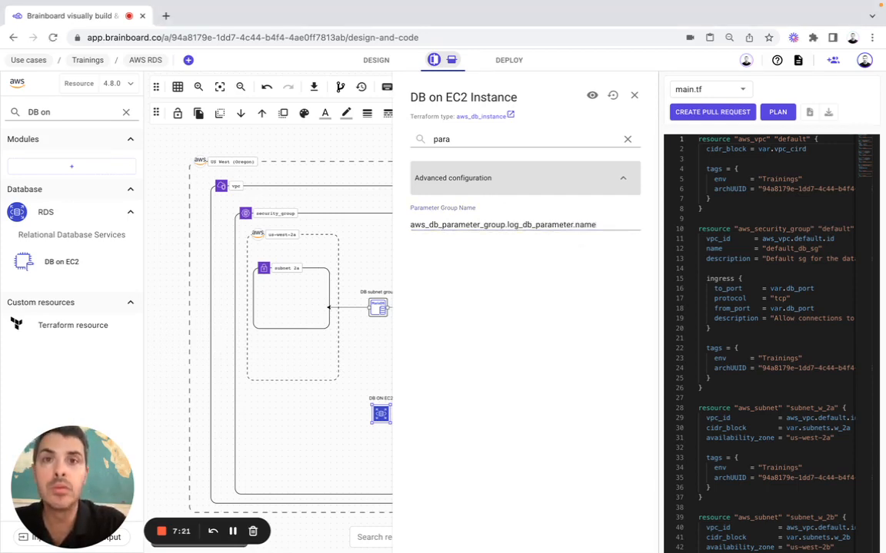
Set the Password attribute to var.db_password
key("super+Tab")
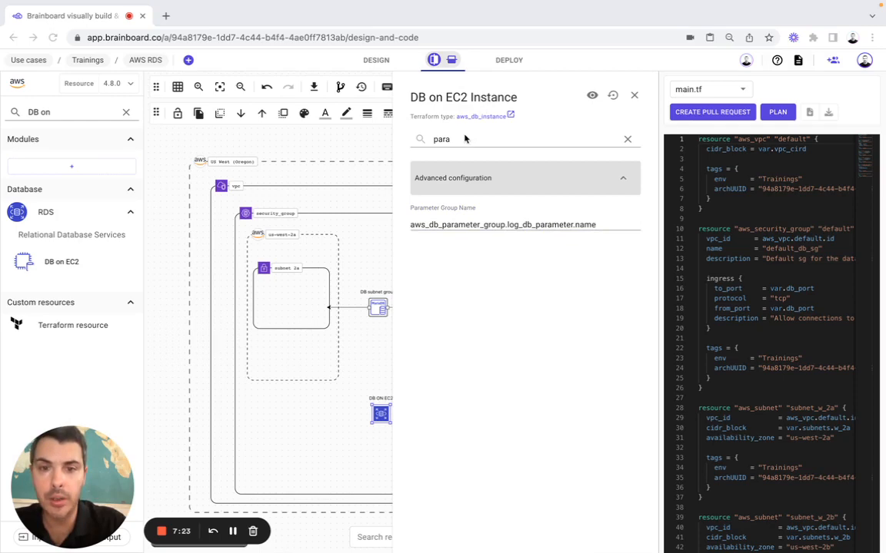
left_click(457, 142)
key("BackSpace")
key("BackSpace")
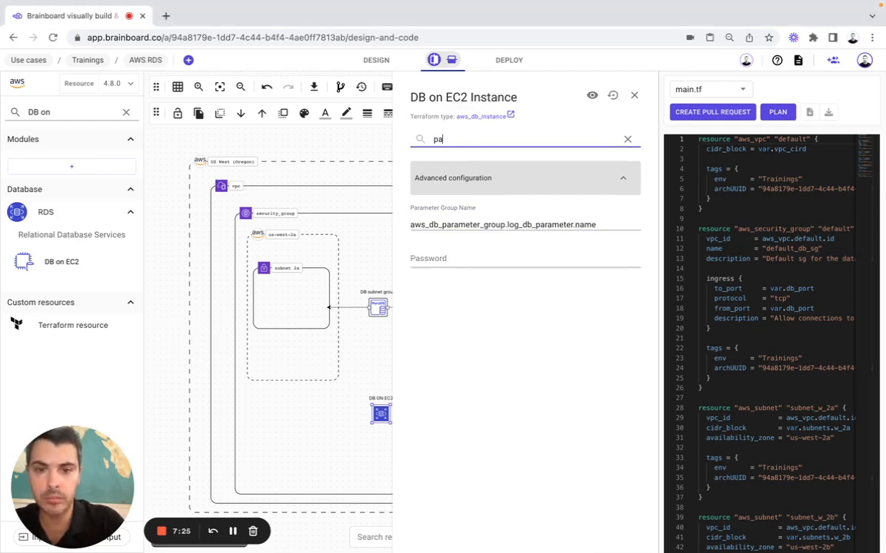
left_click(426, 259)
key("super+Tab")
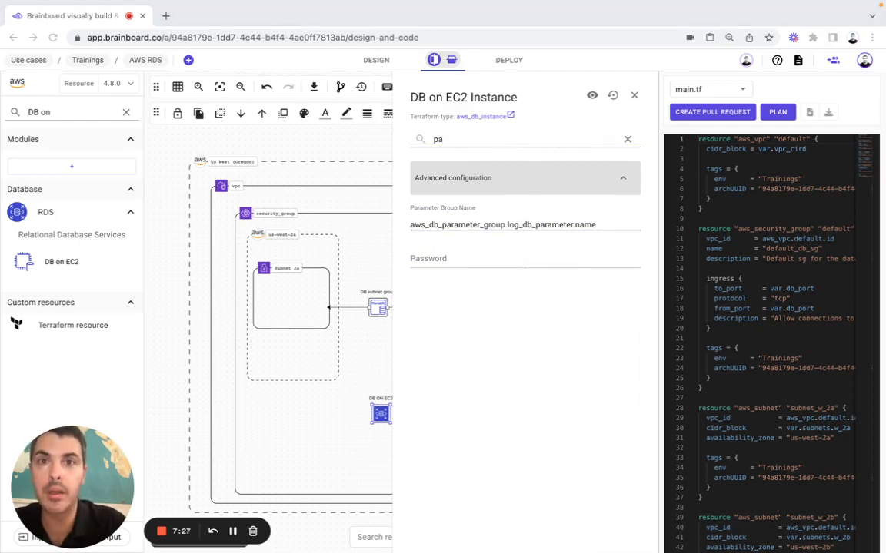
left_click(467, 254)
key("super+v")
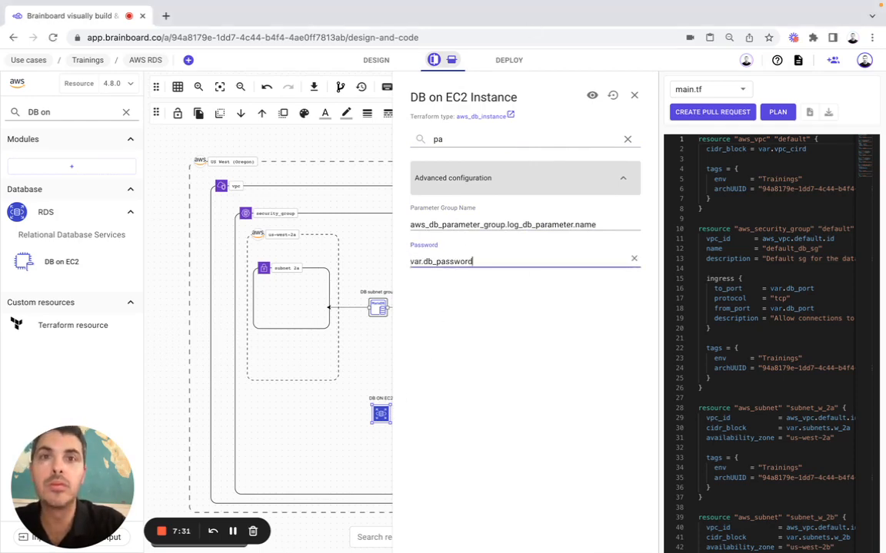
left_click(451, 138)
Make the database publicly accessible and enable skipping the final snapshot
key("BackSpace")
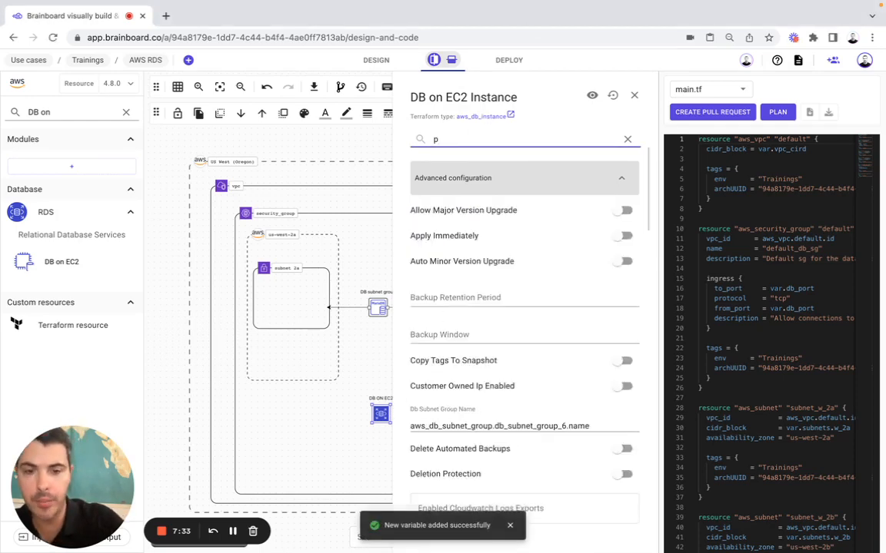
type("u")
left_click(619, 211)
left_click(466, 141)
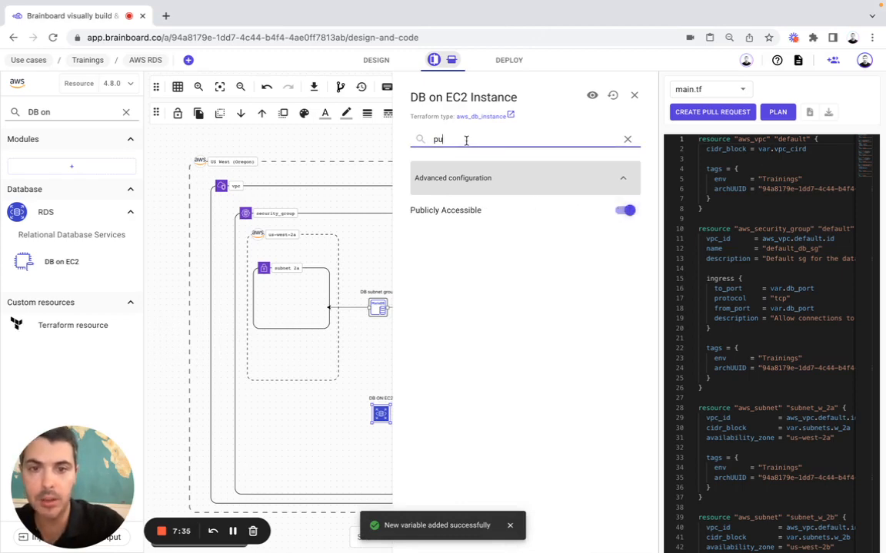
key("BackSpace")
key("BackSpace")
type("skip")
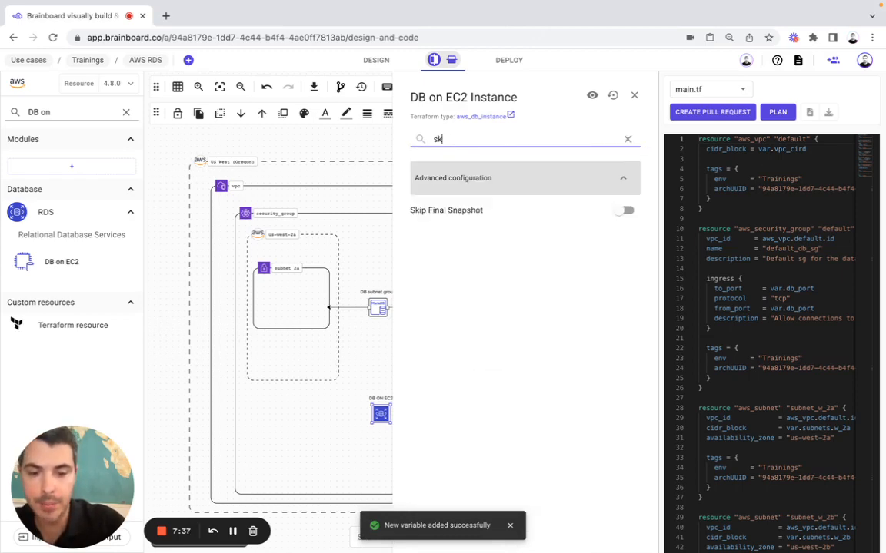
left_click(622, 208)
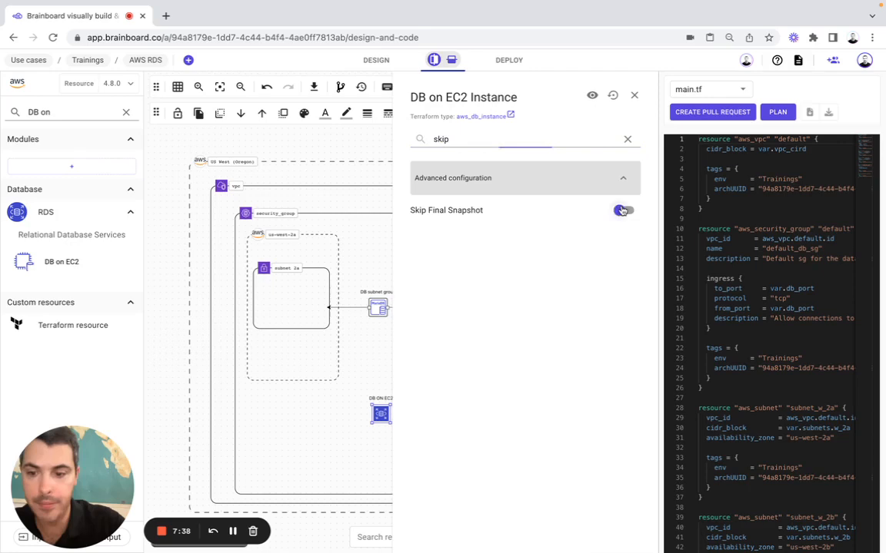
Set the database Username attribute to 'brainboard'
double_click(457, 140)
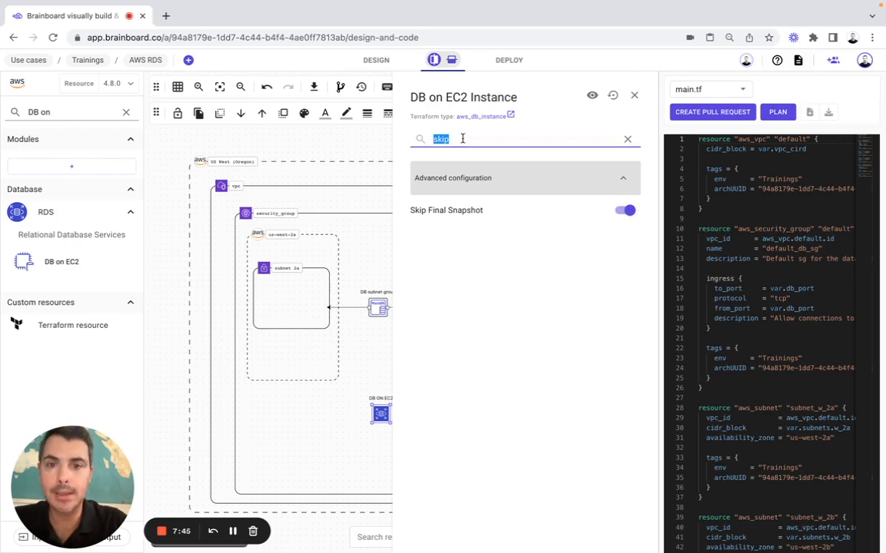
type("user")
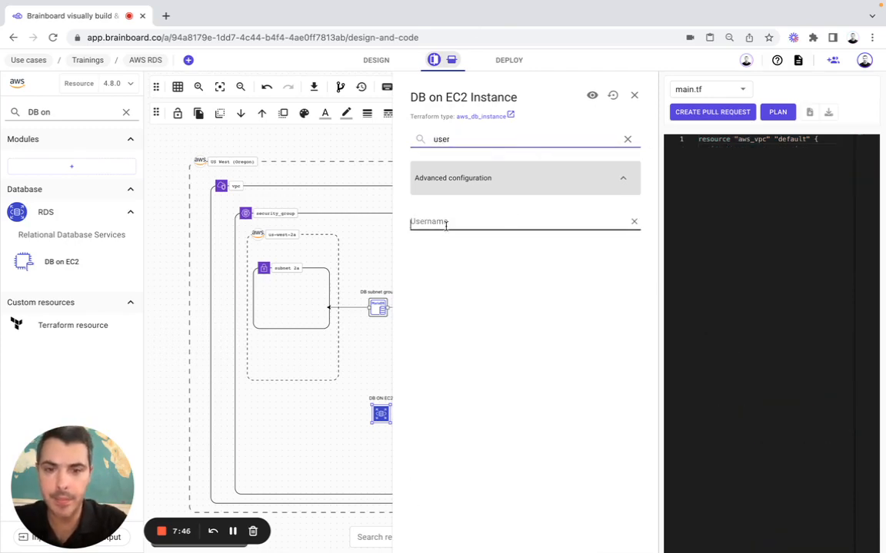
left_click(445, 226)
type("brainboard")
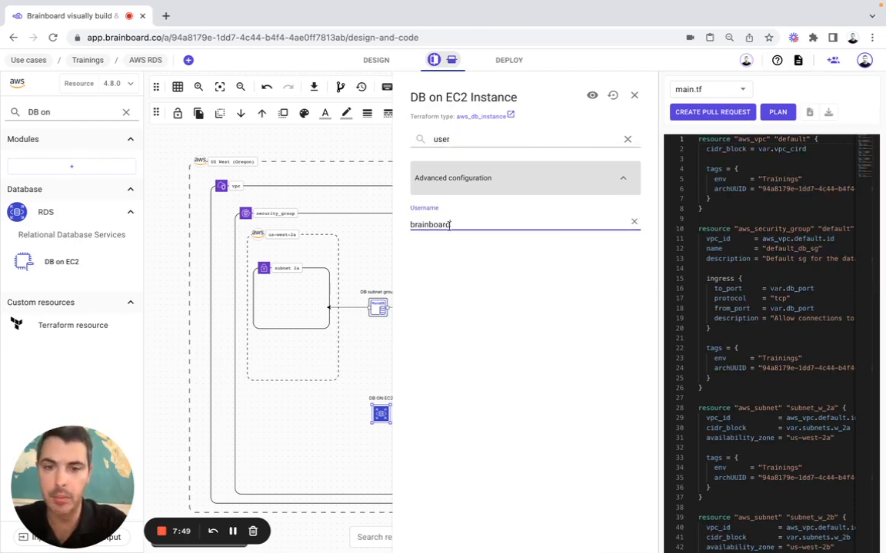
left_click(451, 140)
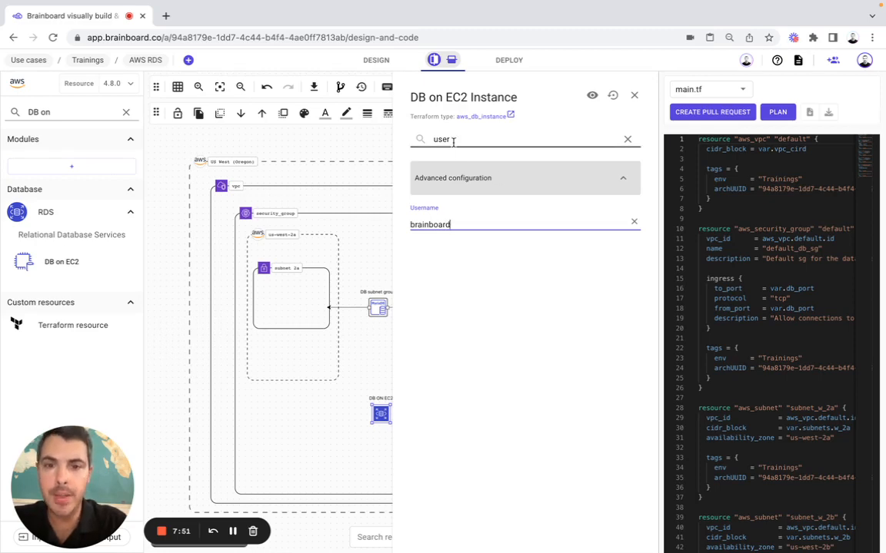
Set Vpc Security Group Ids to aws_security_group.default.id, then save and close the settings
double_click(440, 139)
type("vpc")
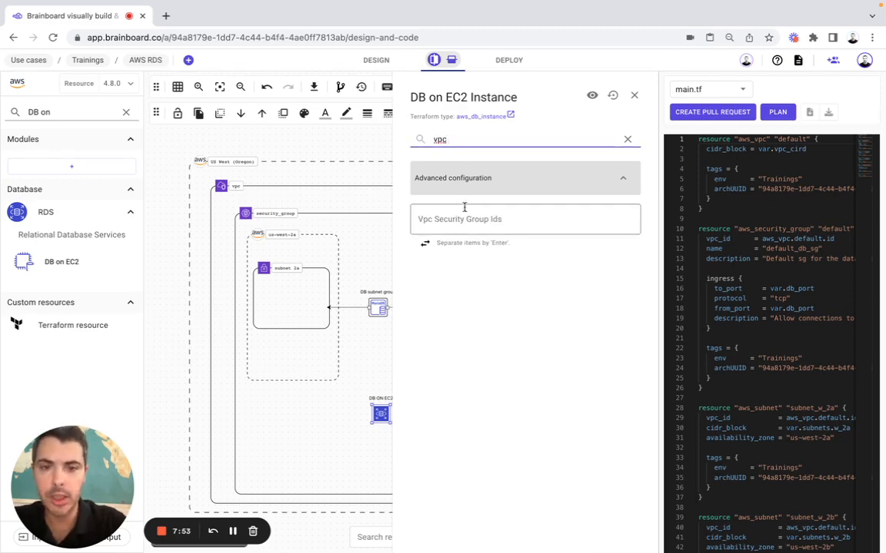
left_click(464, 207)
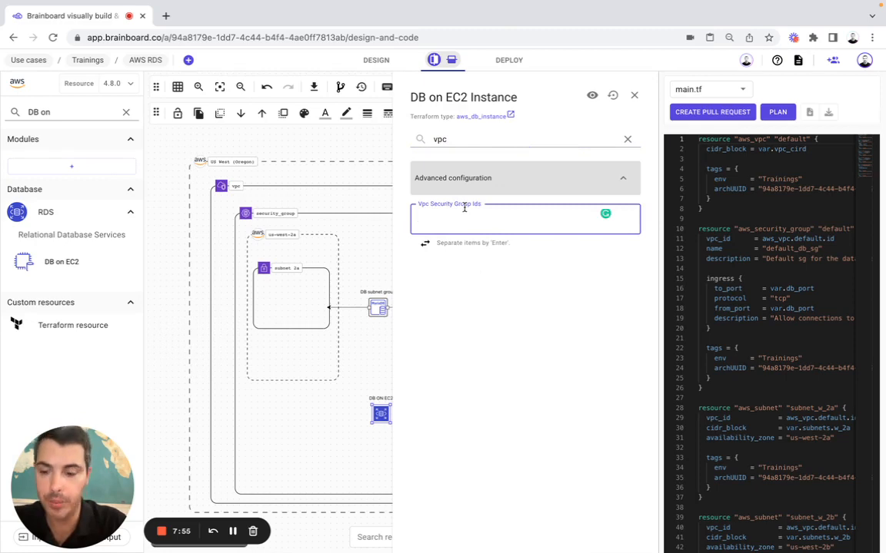
type("aws")
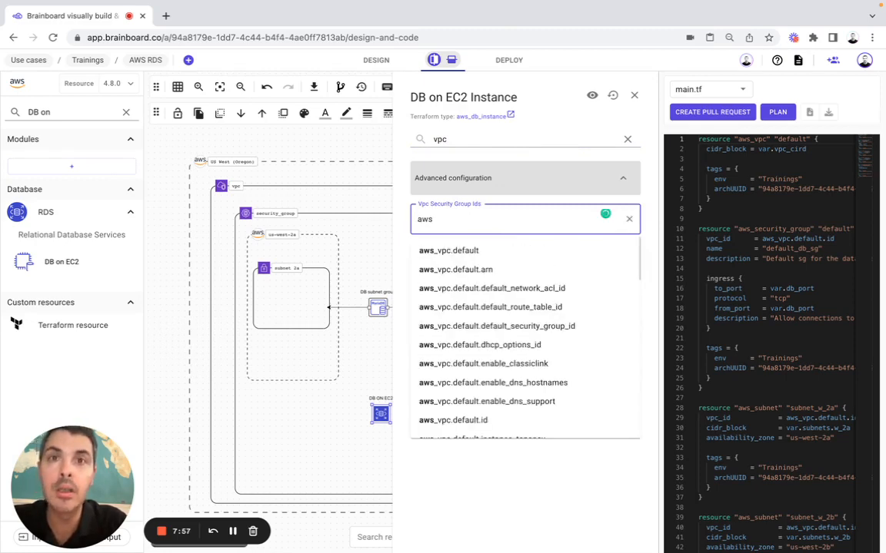
type("_sec")
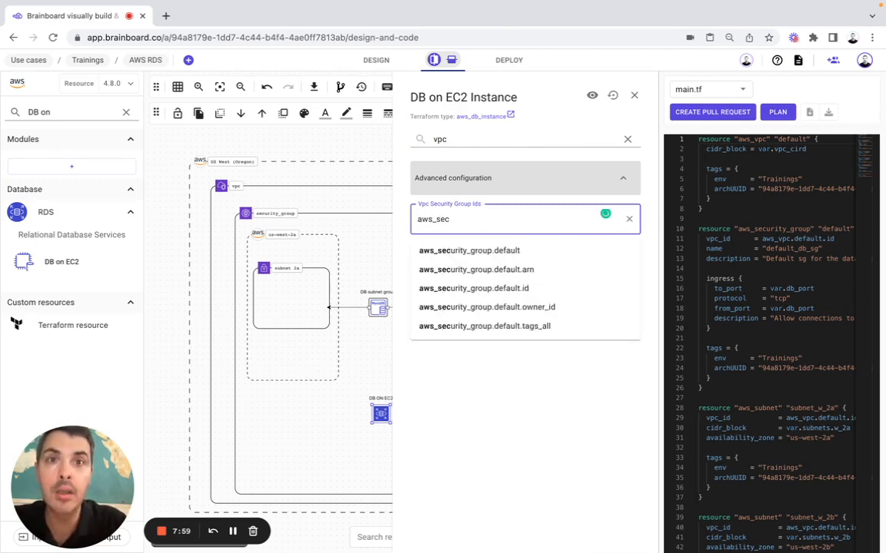
left_click(491, 289)
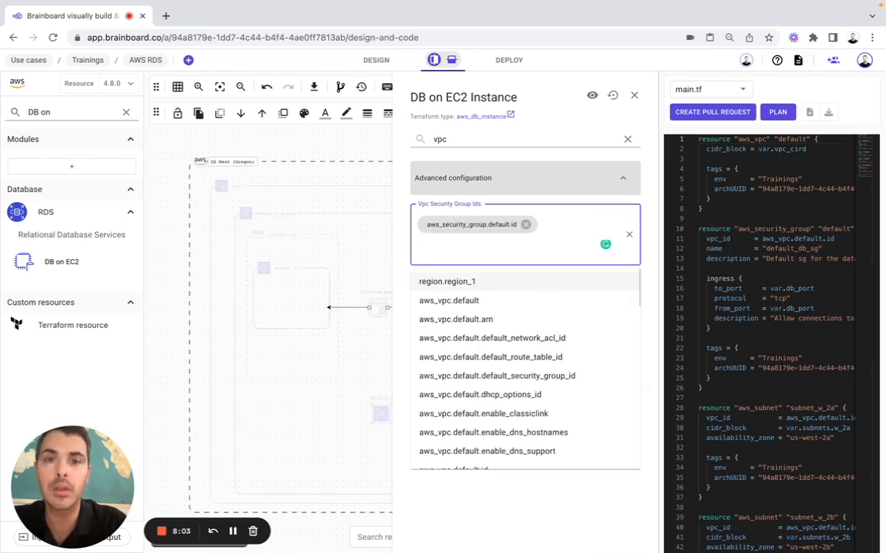
left_click(646, 146)
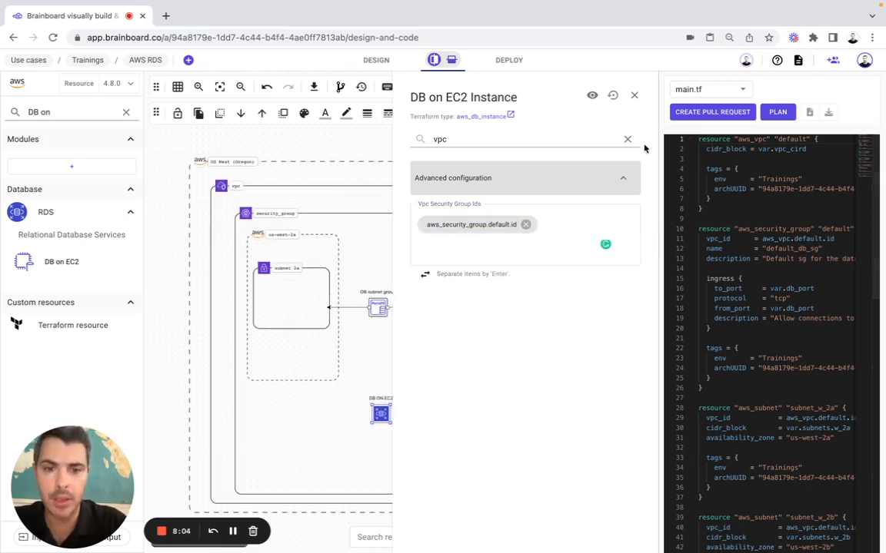
left_click(634, 96)
Make db_password a string variable with a default password value
left_click_drag(78, 468, 257, 467)
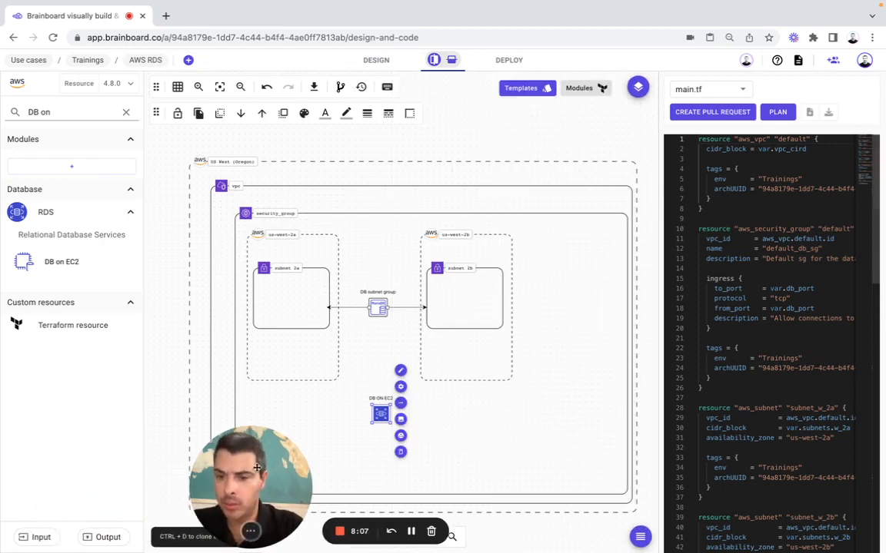
left_click(36, 537)
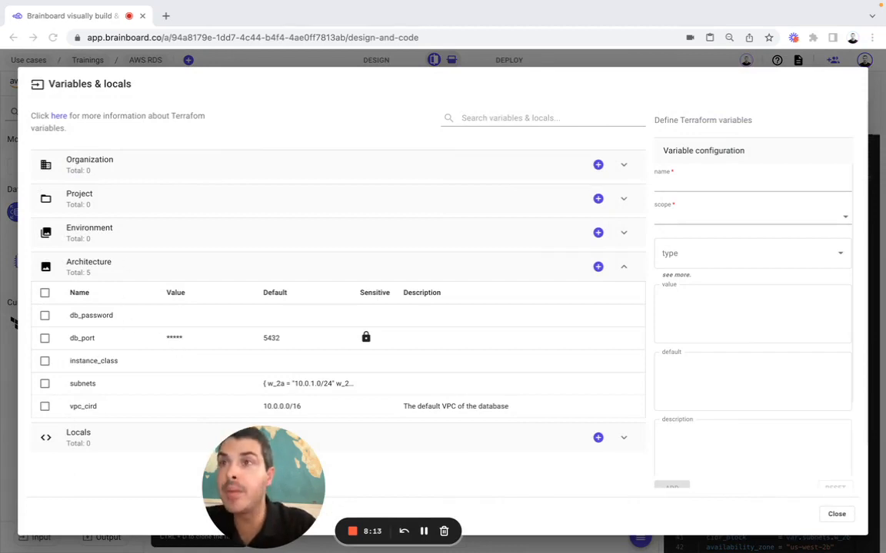
left_click(86, 314)
left_click(702, 251)
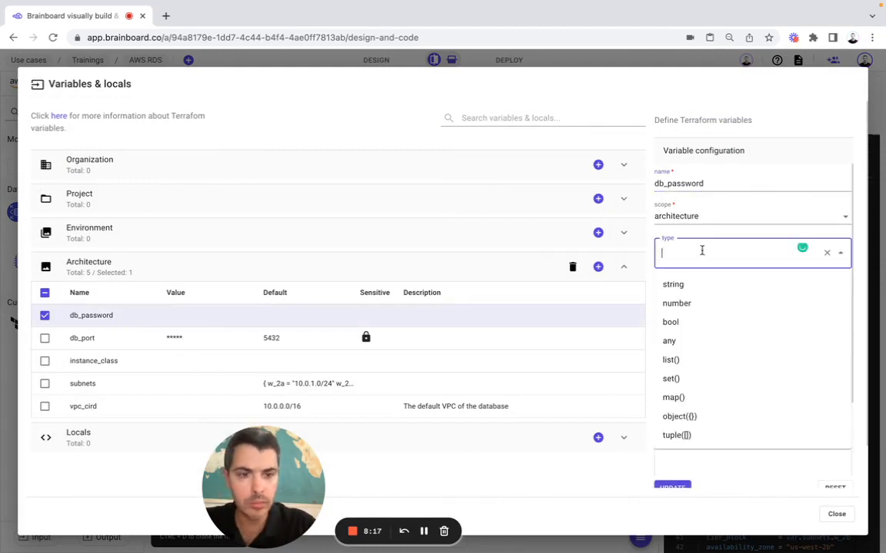
left_click(686, 287)
left_click(683, 373)
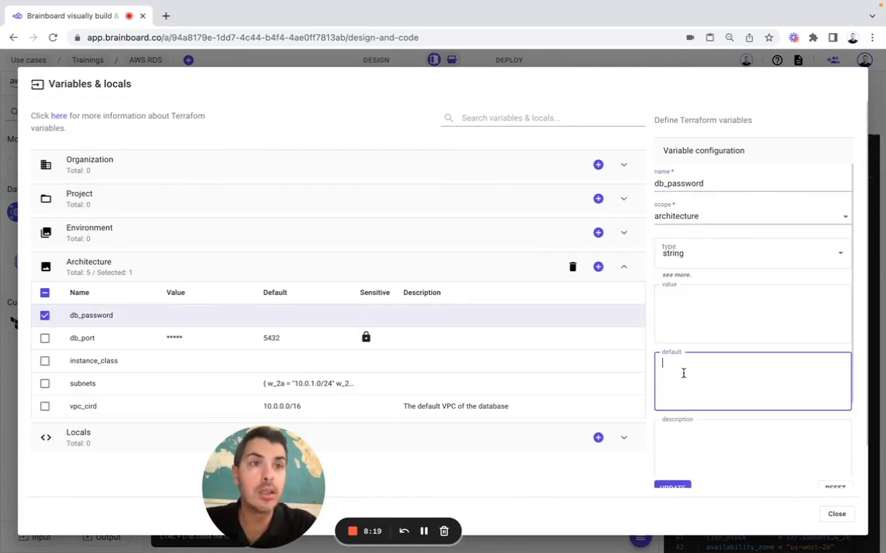
key("super+Tab")
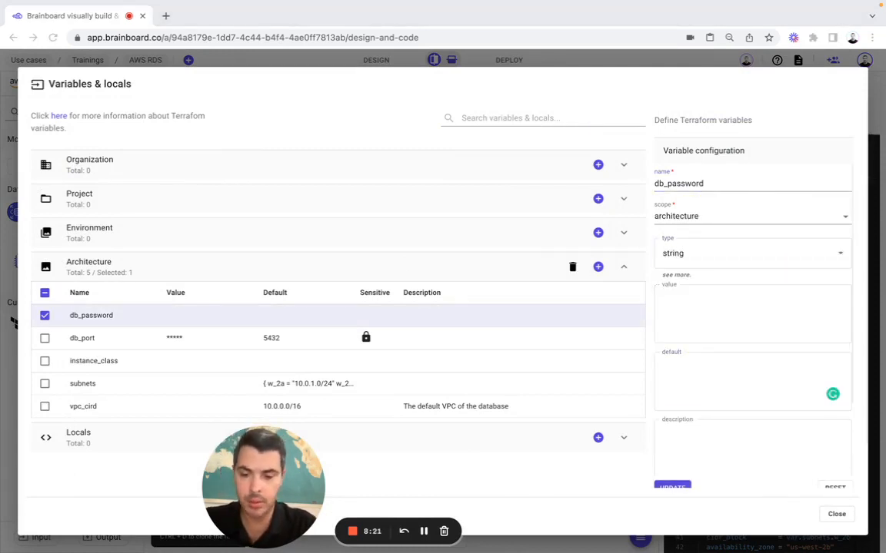
left_click(681, 369)
type("changeme123")
Describe db_password as 'The password of the database', mark it sensitive and update
left_click(686, 433)
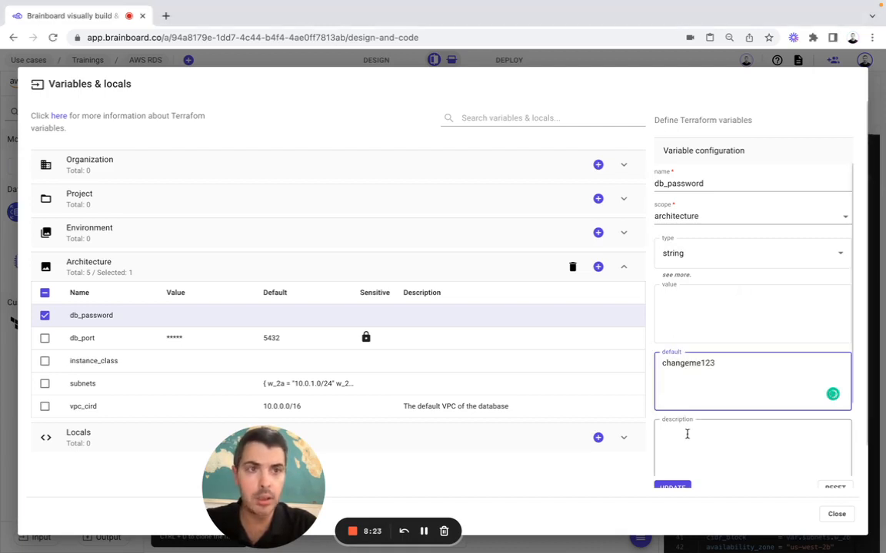
key("super+Tab")
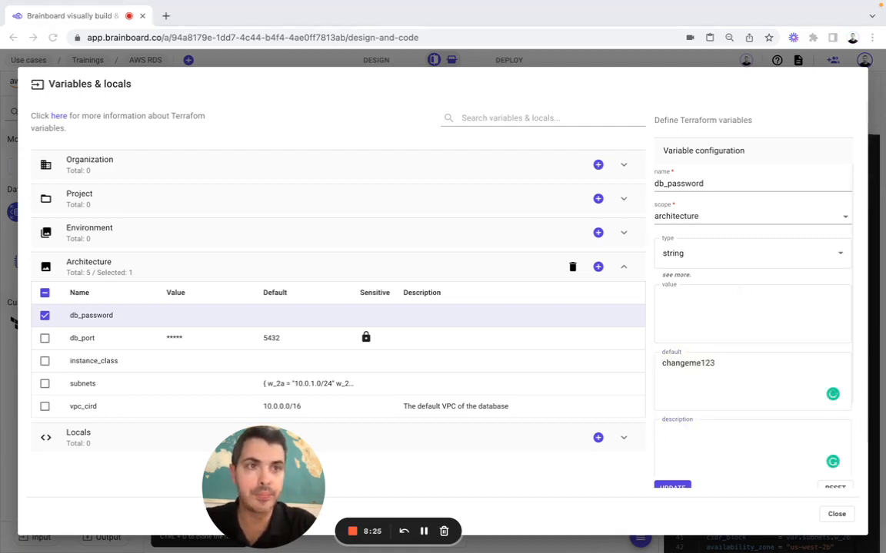
left_click(685, 452)
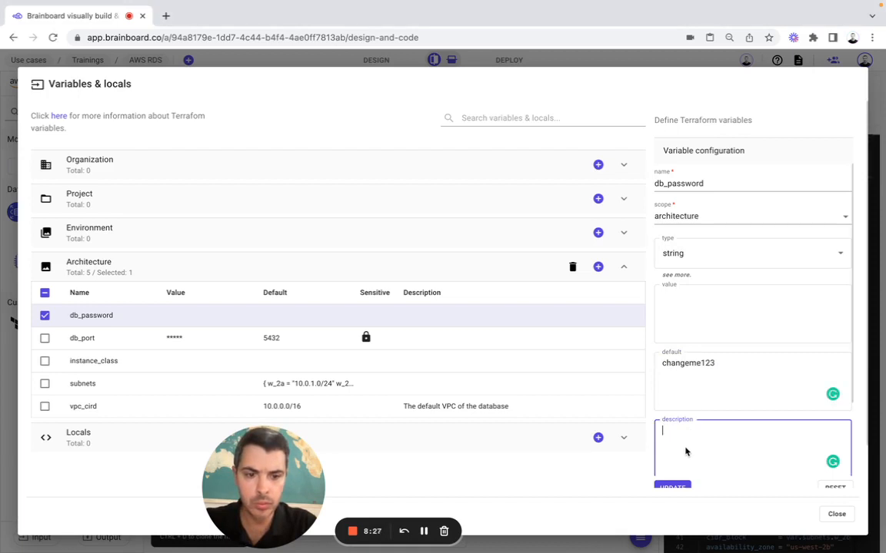
type("The password of the database")
scroll(684, 450, "down", 3)
left_click(659, 397)
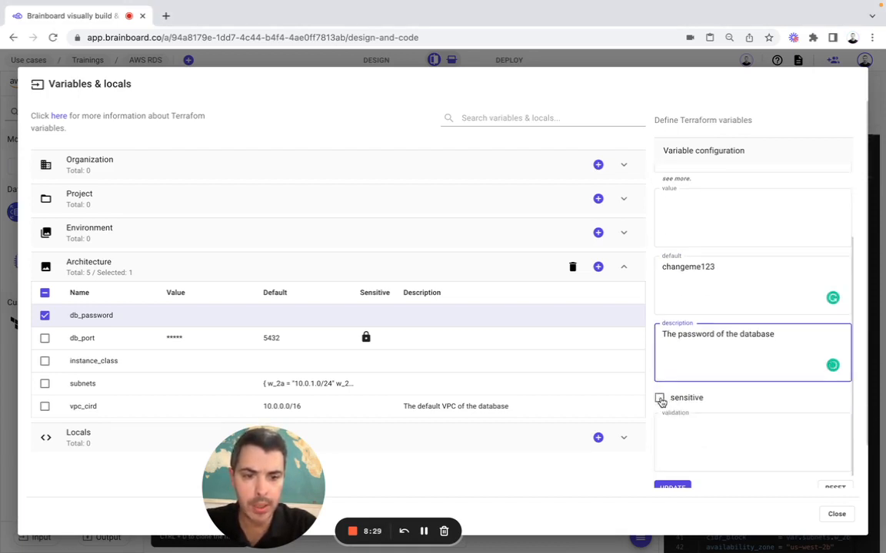
scroll(743, 431, "down", 2)
left_click(672, 442)
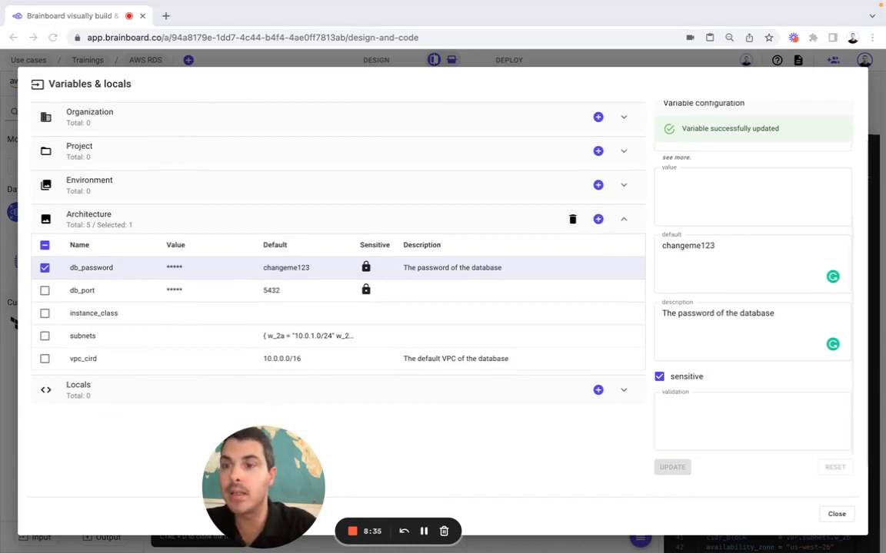
Make instance_class a string defaulting to db.t3.micro, update, and close the variables dialog
left_click(108, 314)
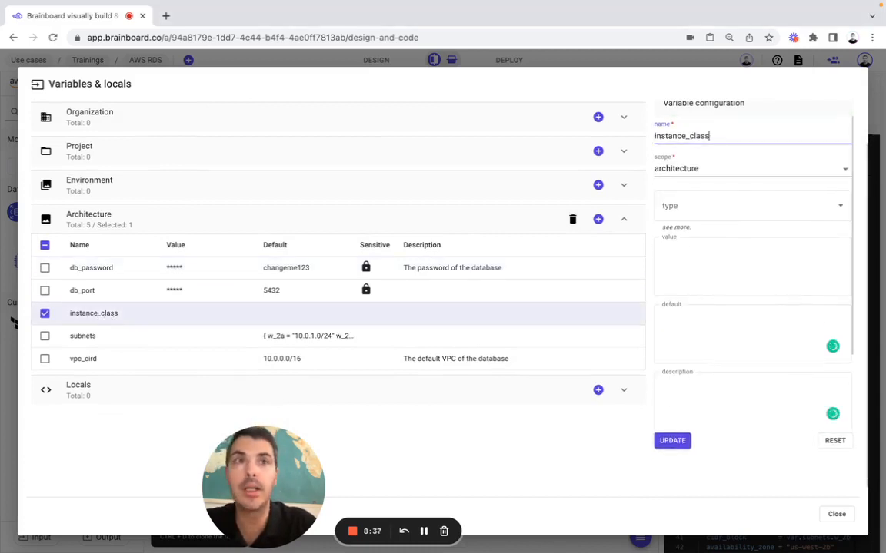
left_click(666, 205)
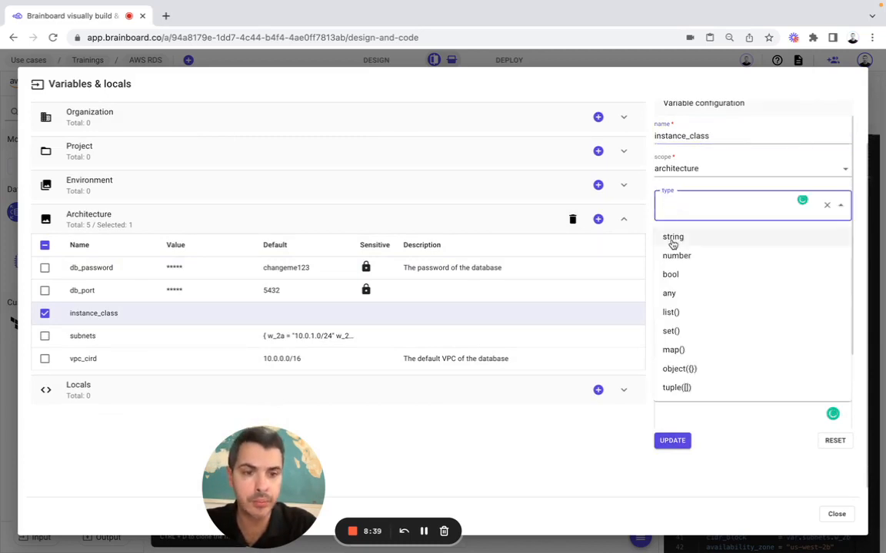
left_click(672, 243)
left_click(682, 320)
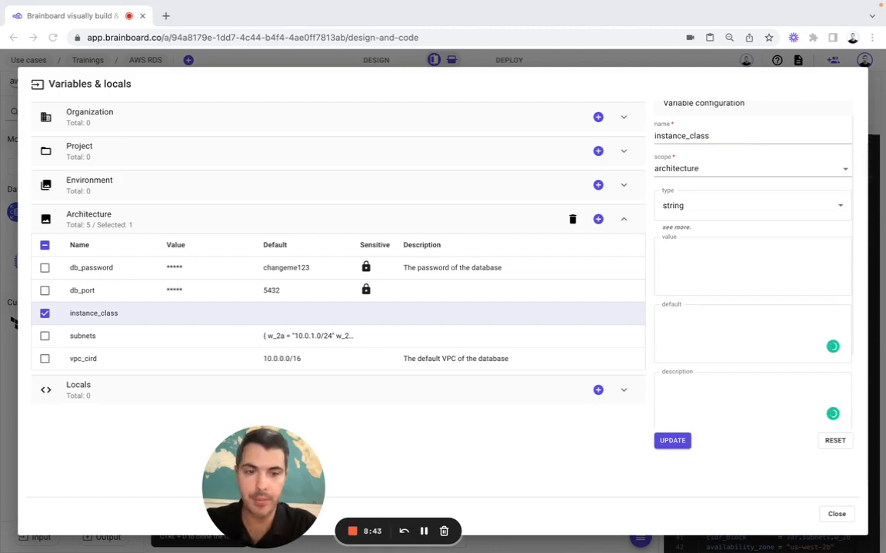
left_click(703, 321)
type("db.t3.micro")
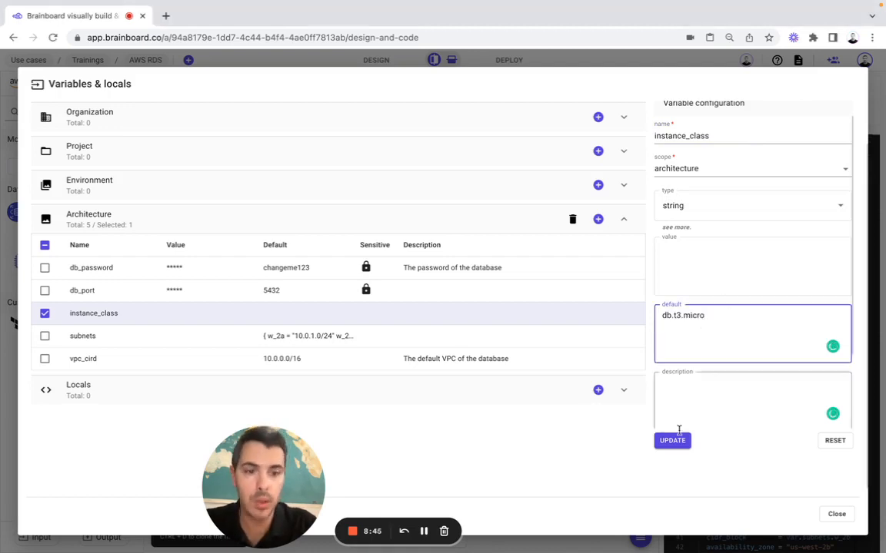
left_click(674, 441)
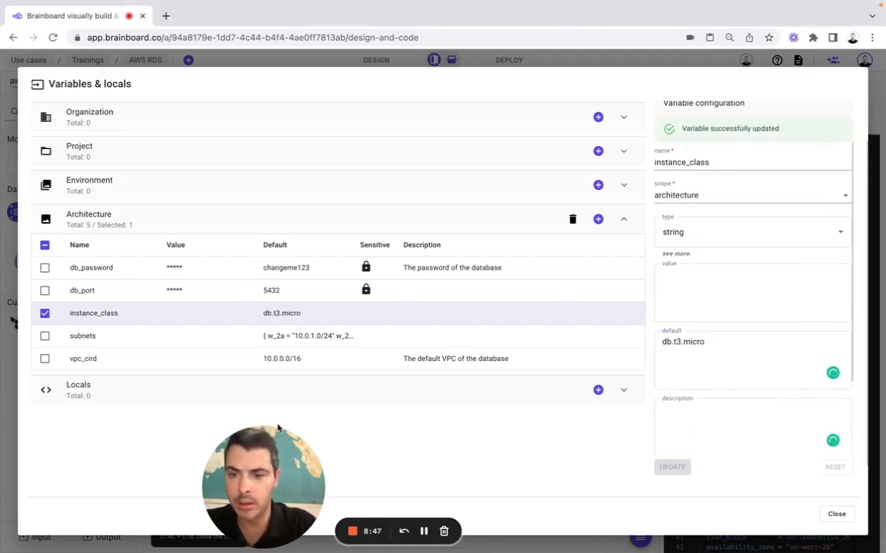
left_click_drag(252, 464, 178, 464)
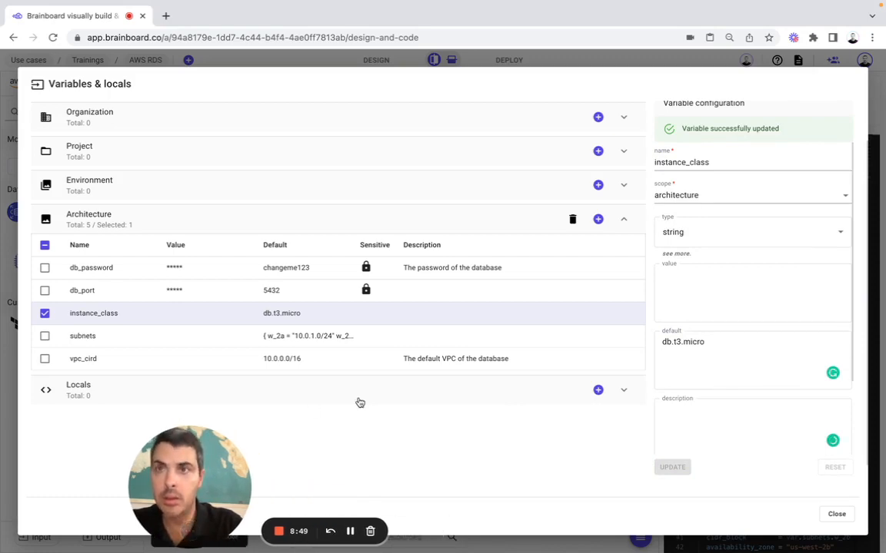
left_click(836, 514)
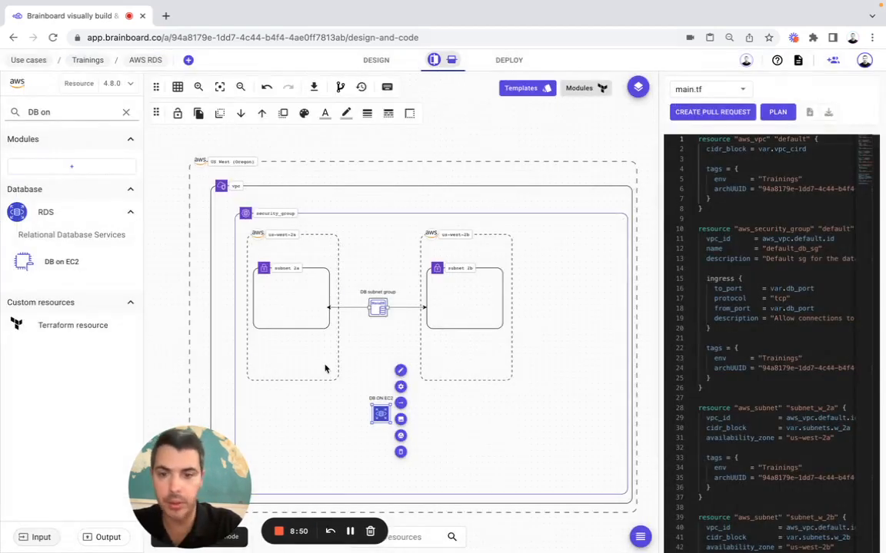
Draw a connector from the DB on EC2 node to the DB subnet group
left_click(400, 403)
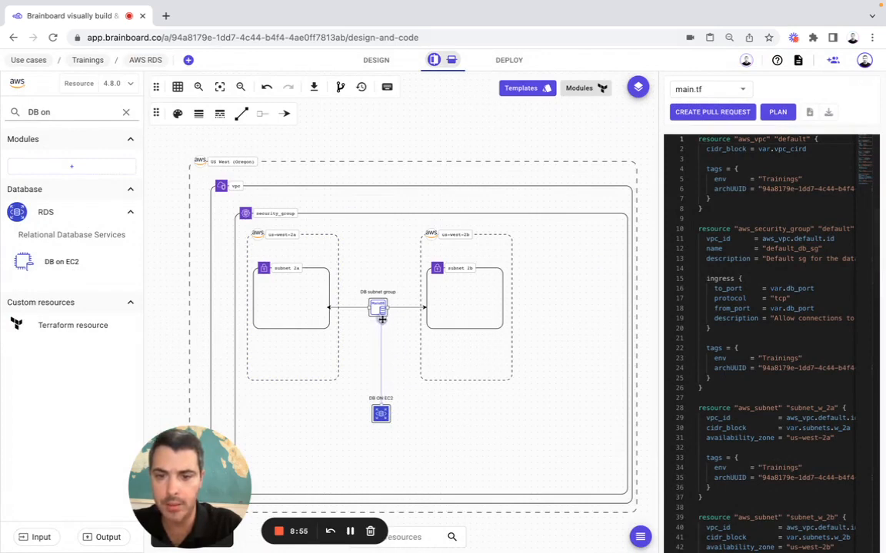
left_click(382, 317)
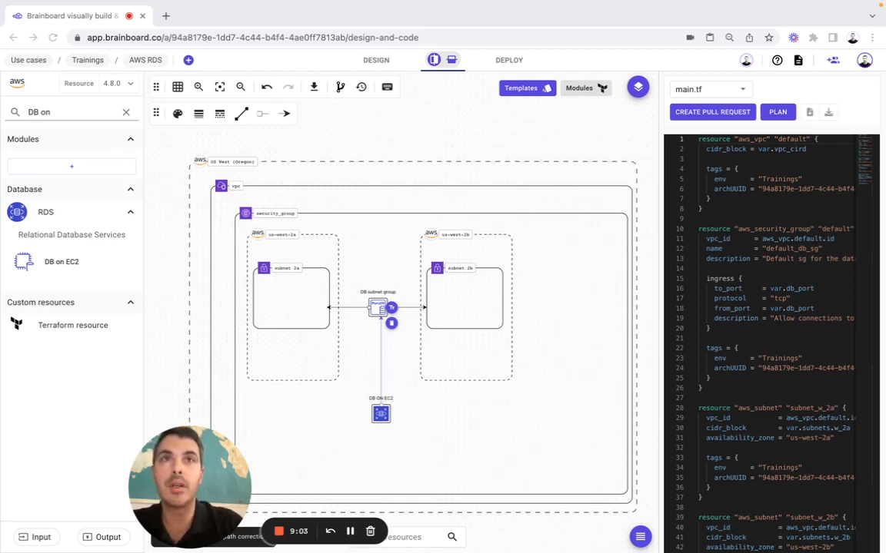
Add a DB Parameter Group resource inside the security group
left_click(56, 113)
key("ctrl+a")
type("RDS DB Parameter group")
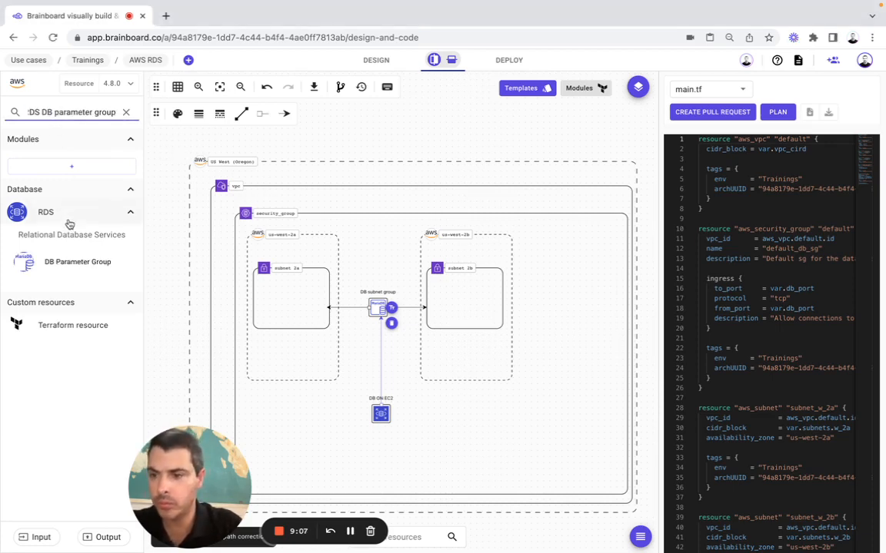
left_click_drag(69, 239, 374, 472)
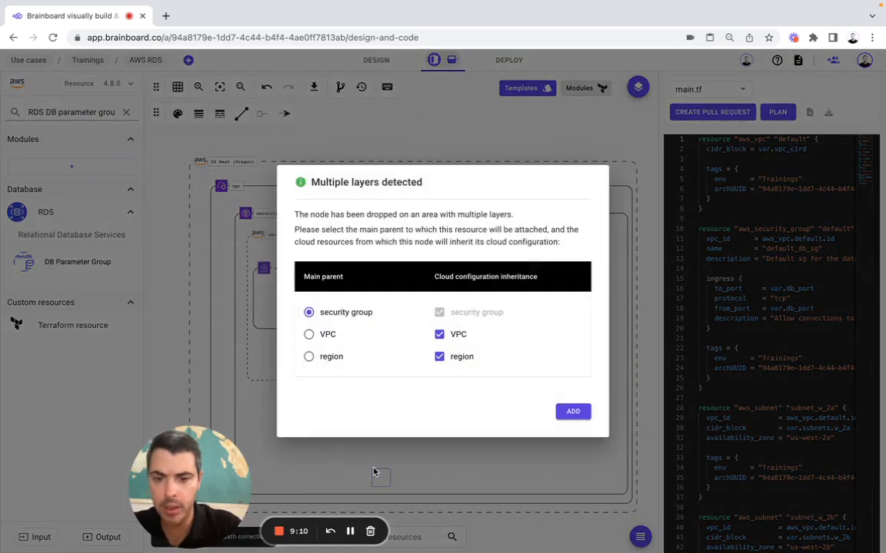
left_click(573, 411)
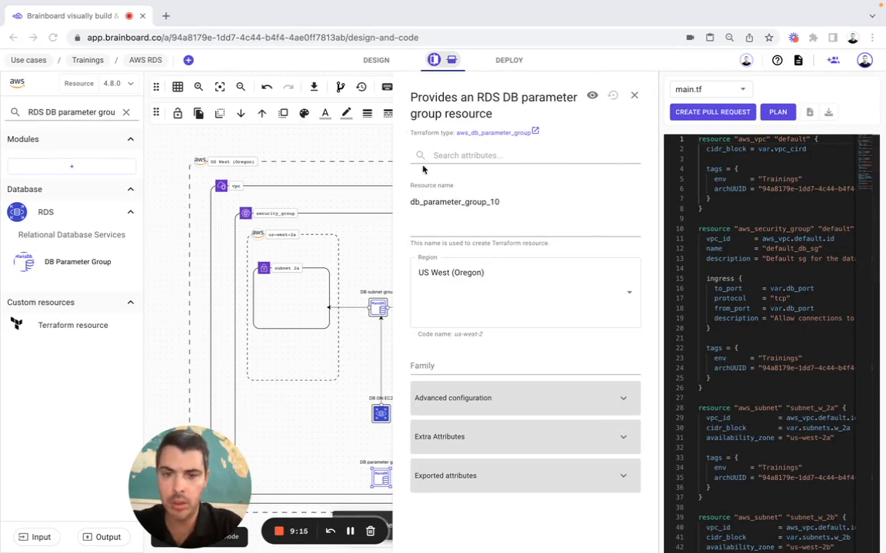
Rename the resource log_db_parameter and set its family to postgres13
double_click(430, 201)
type("log_db_parameter")
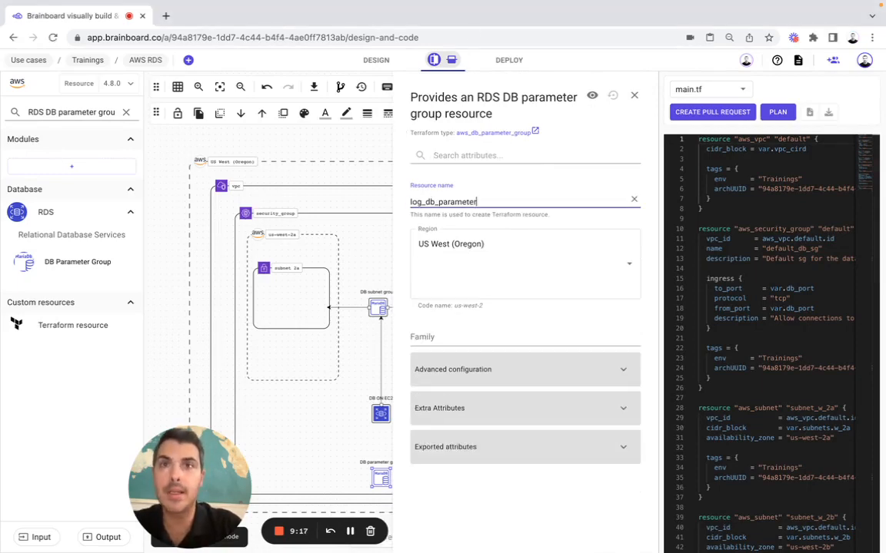
left_click(434, 297)
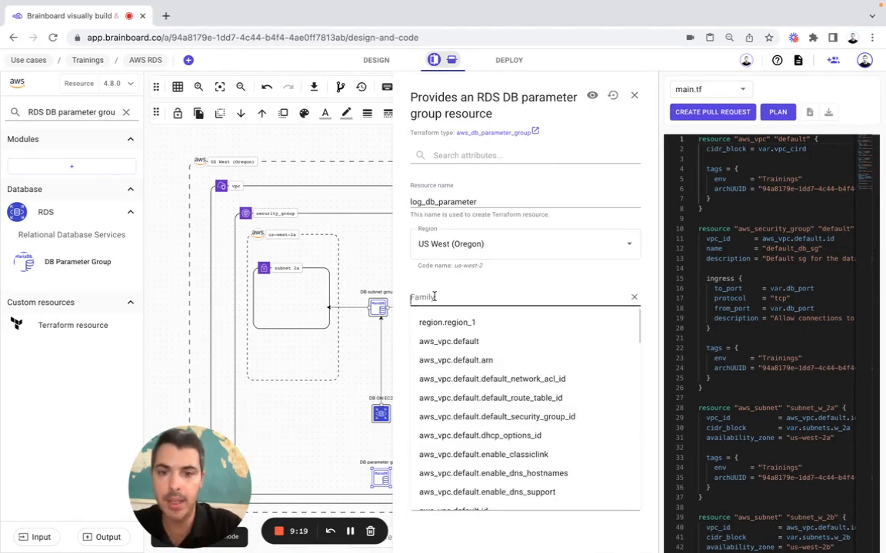
key("super+Tab")
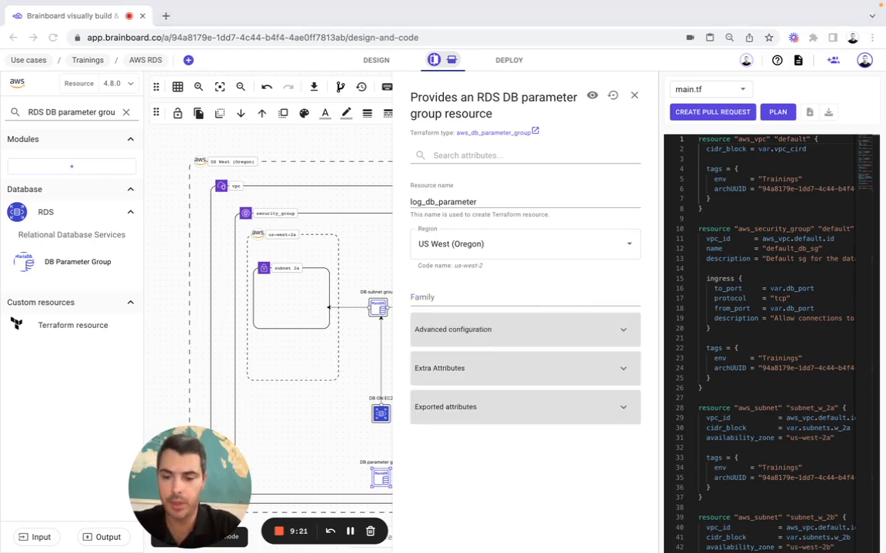
left_click(426, 293)
type("postgres13")
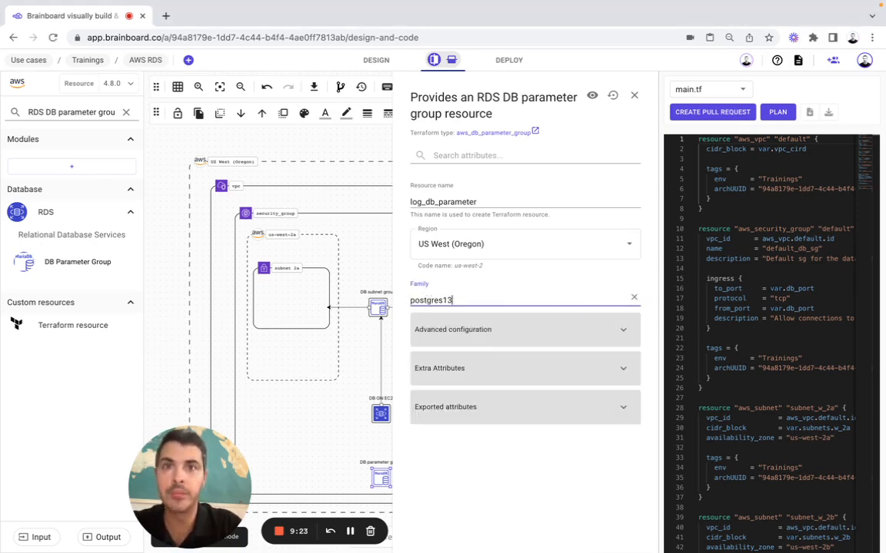
key("super+Tab")
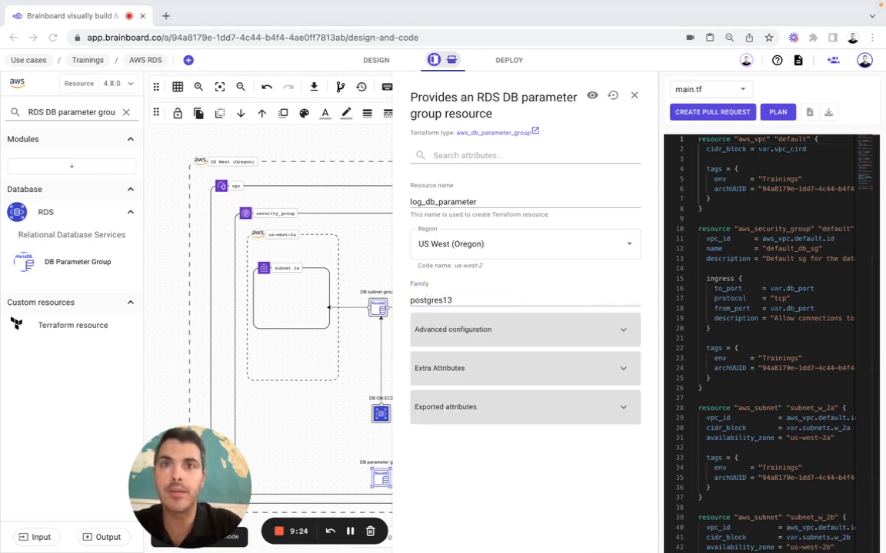
key("super+Tab")
Name the group logs, add parameter log_connections with value 1, and save
left_click(448, 329)
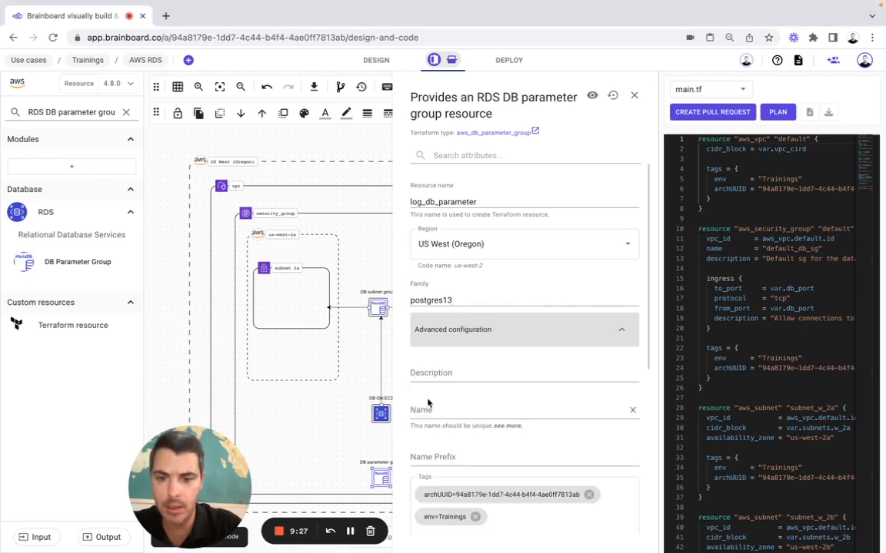
left_click(429, 413)
type("logs")
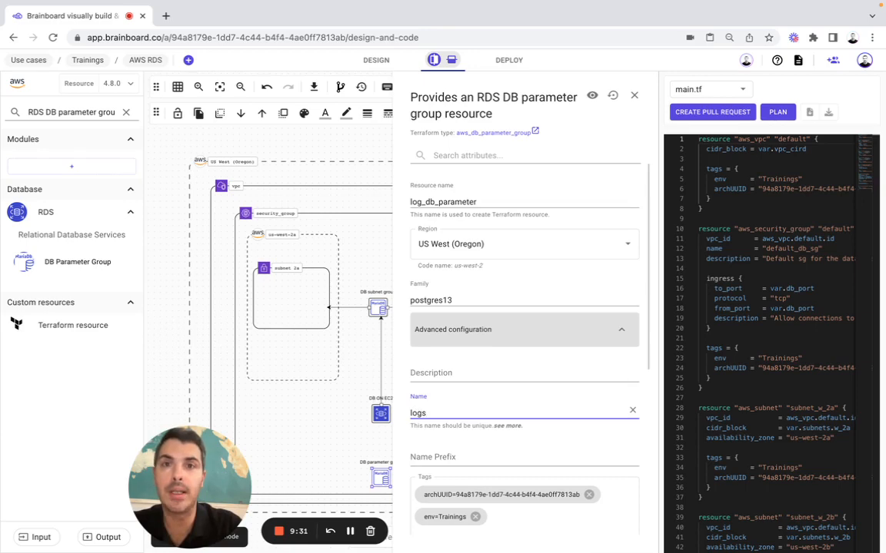
key("super+Tab")
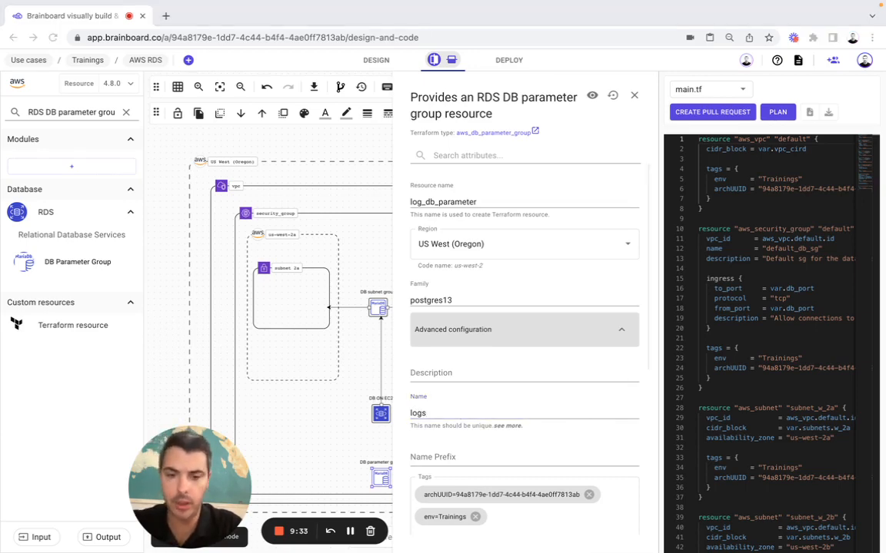
scroll(448, 381, "down", 5)
left_click(449, 381)
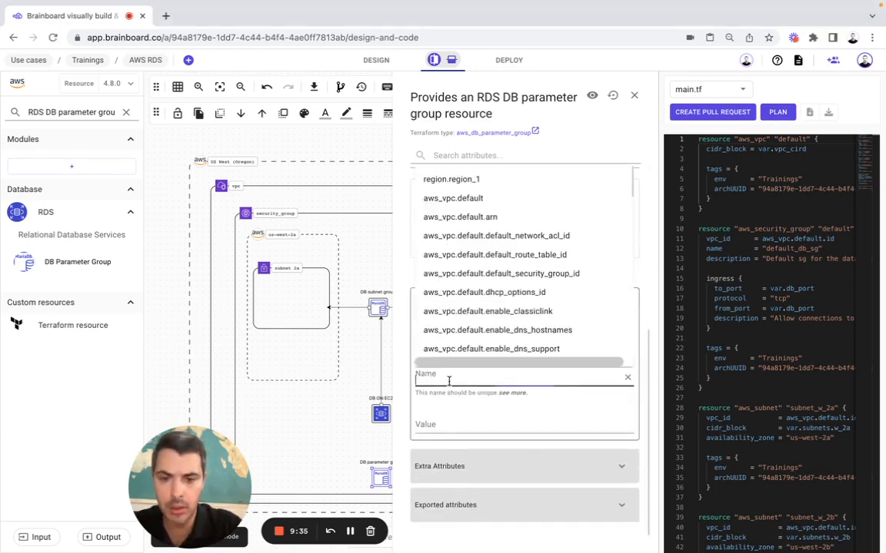
left_click(427, 424)
type("1")
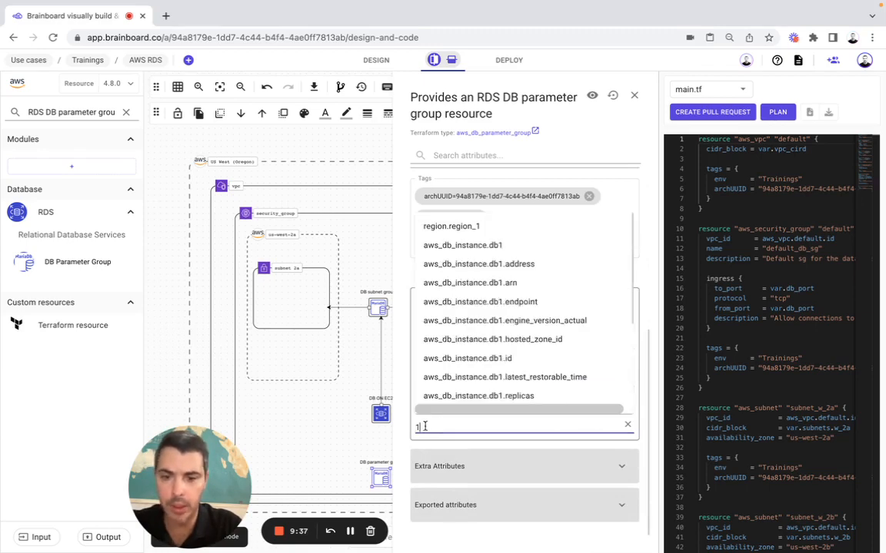
key("Escape")
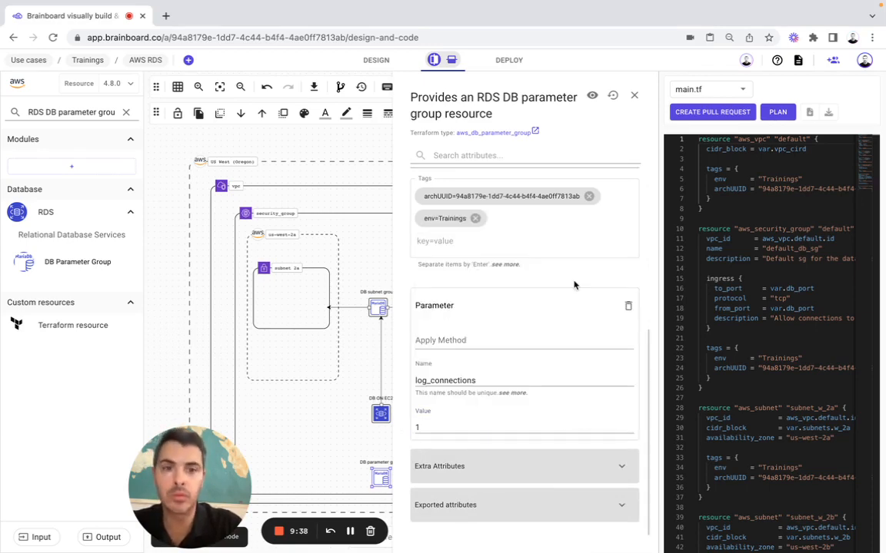
left_click(634, 96)
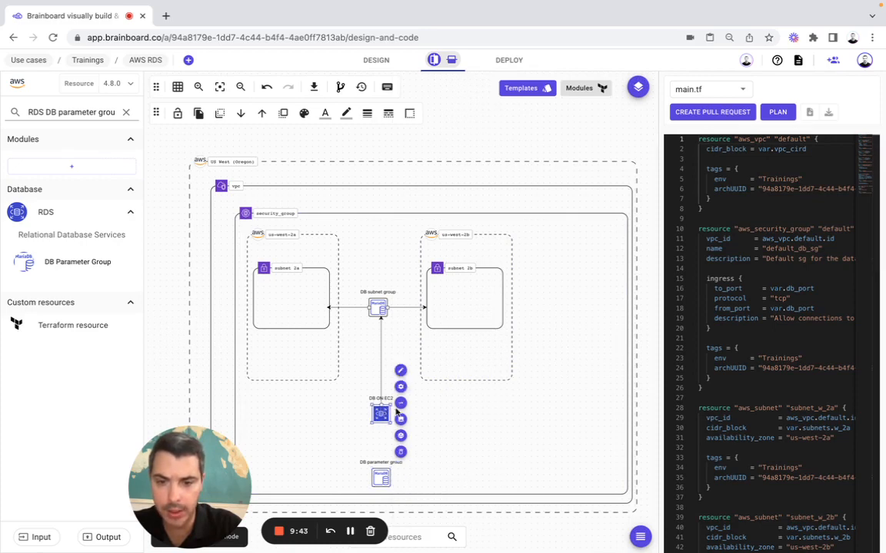
Link DB on EC2 to the DB parameter group and search the catalogue for PostgreSQL Database
left_click(402, 402)
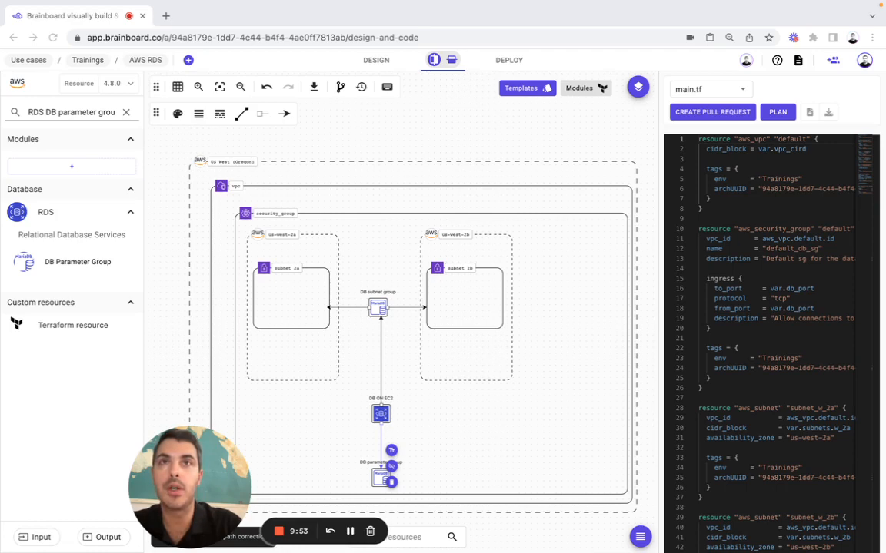
double_click(62, 112)
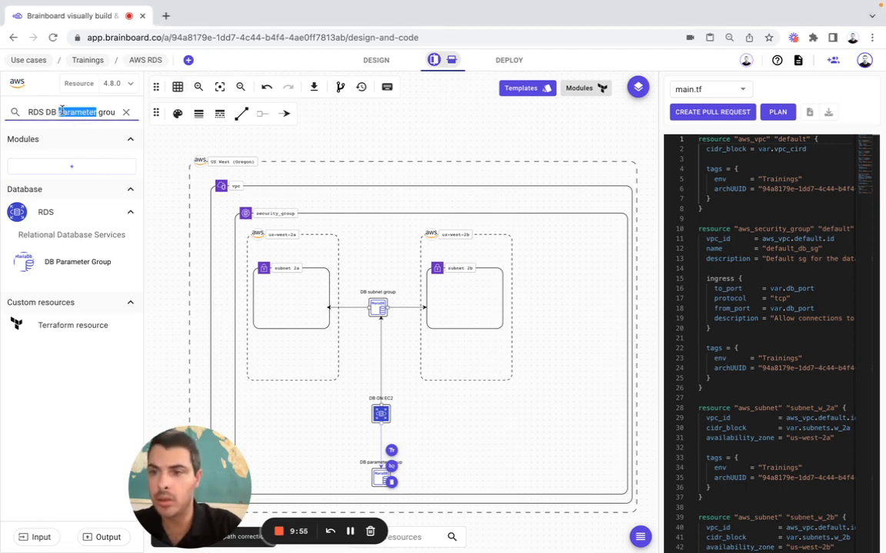
key("super+a")
type("PostgreSQL Database")
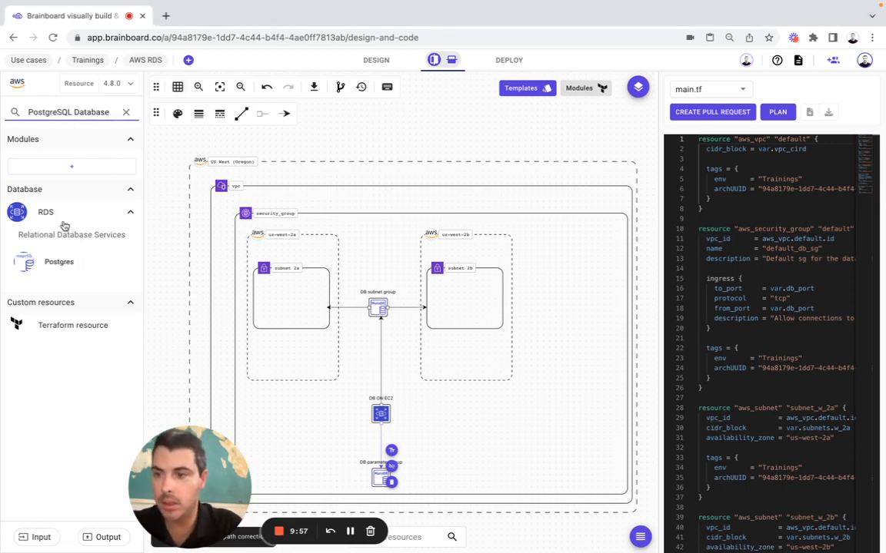
Add a Postgres database to the diagram and rename it db_replica
left_click_drag(59, 262, 543, 436)
left_click(579, 413)
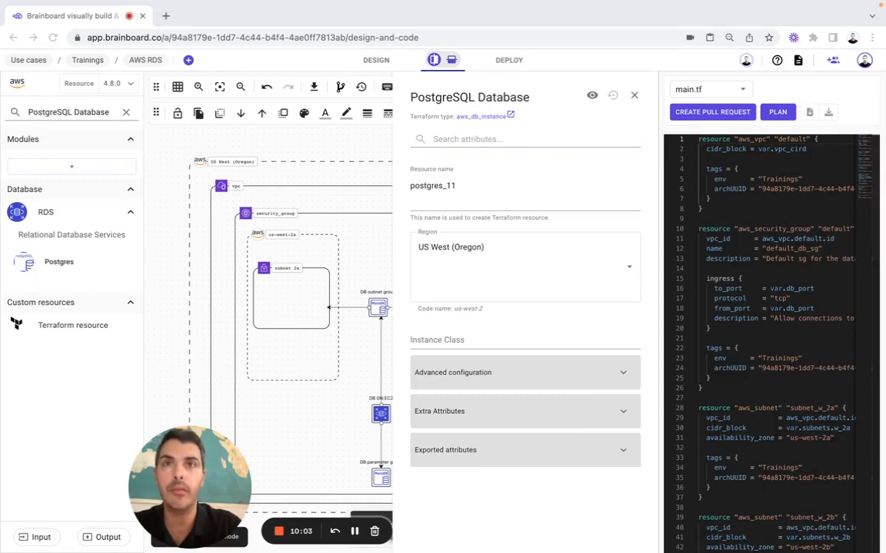
double_click(430, 186)
type("db_replica")
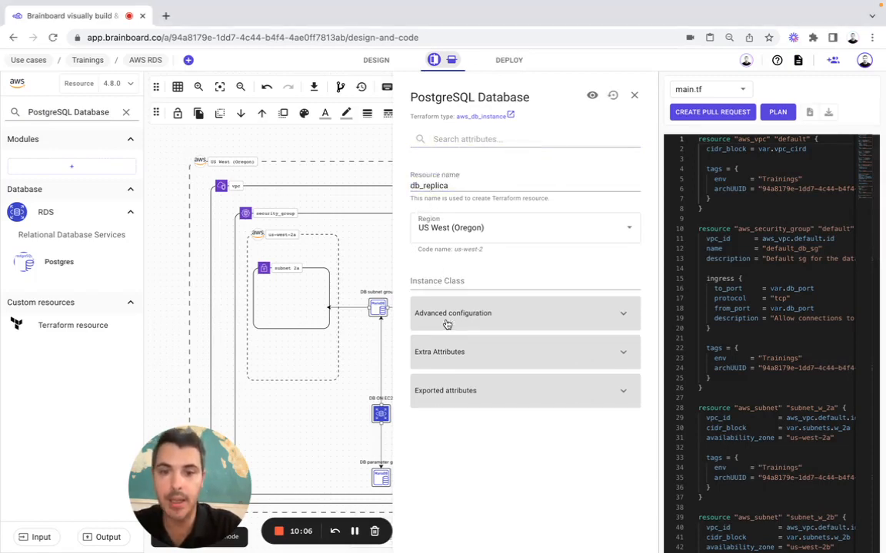
Set the instance class to var.instance_class and turn on Apply Immediately
left_click(447, 324)
left_click(446, 282)
type("var")
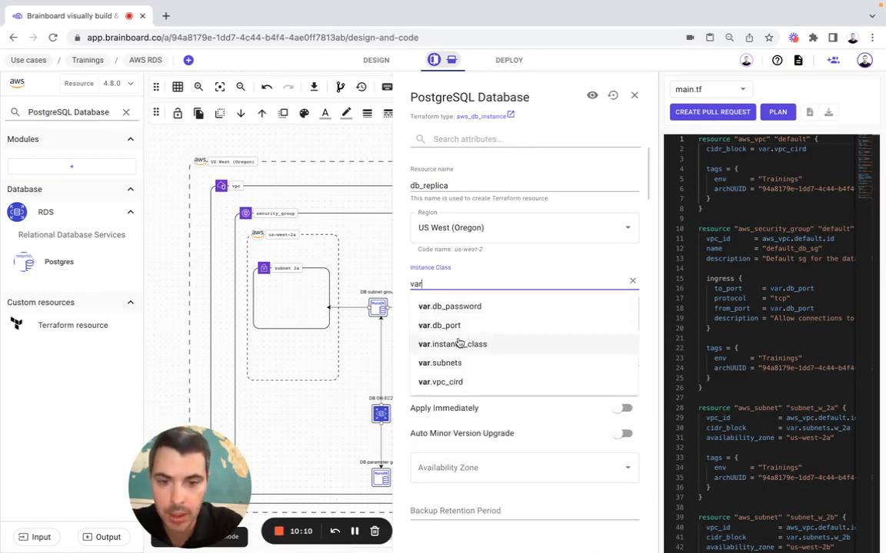
left_click(459, 344)
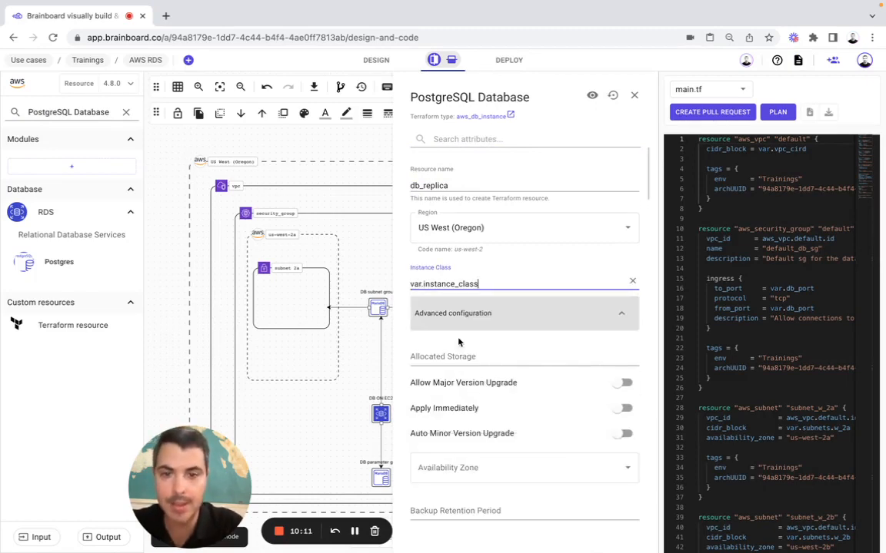
left_click(624, 409)
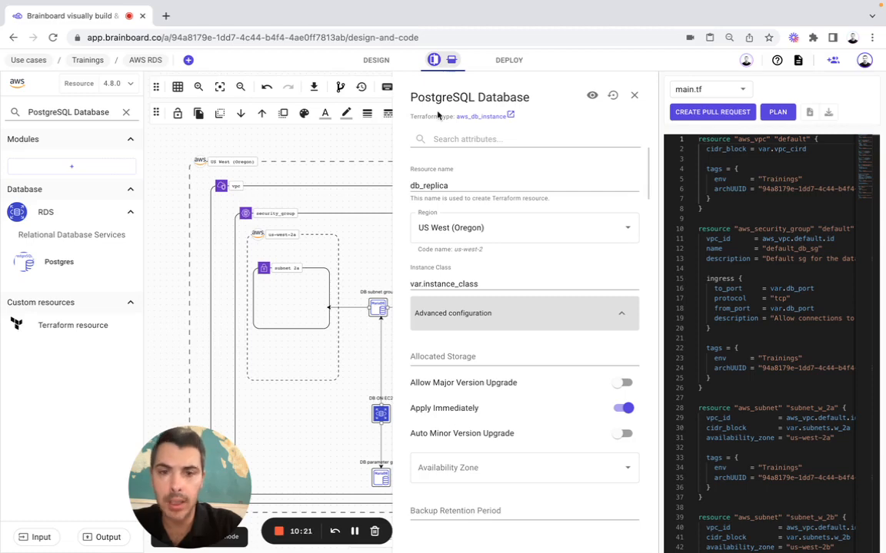
Set the database Identifier to db-replica
left_click(438, 138)
type("iden")
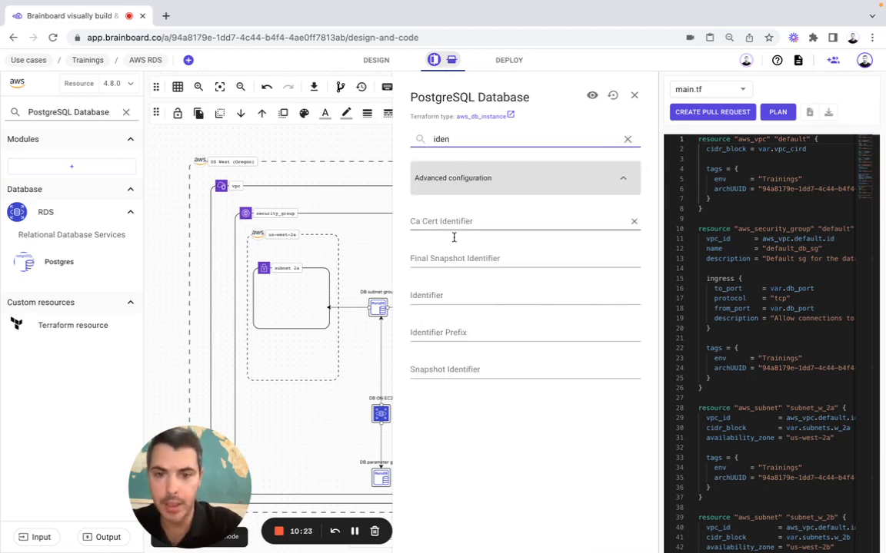
left_click(447, 295)
key("super+Tab")
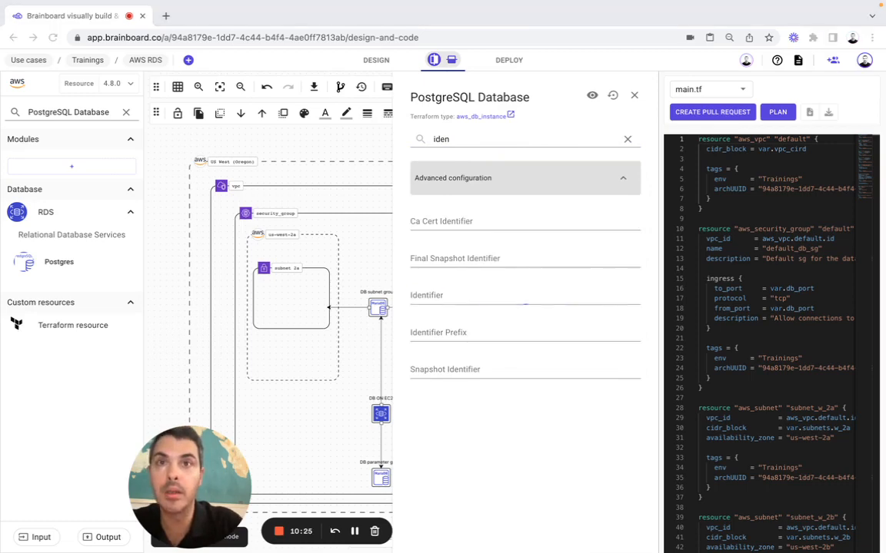
key("super+Tab")
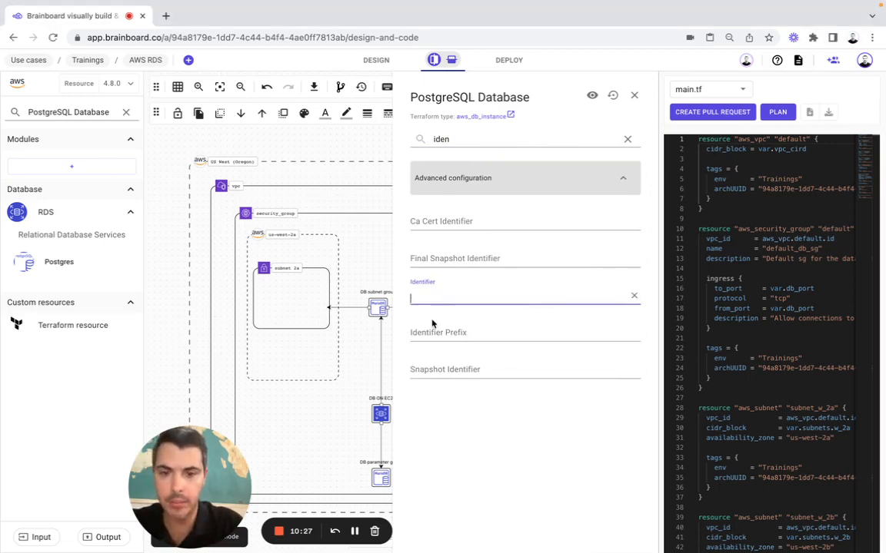
type("db-replica")
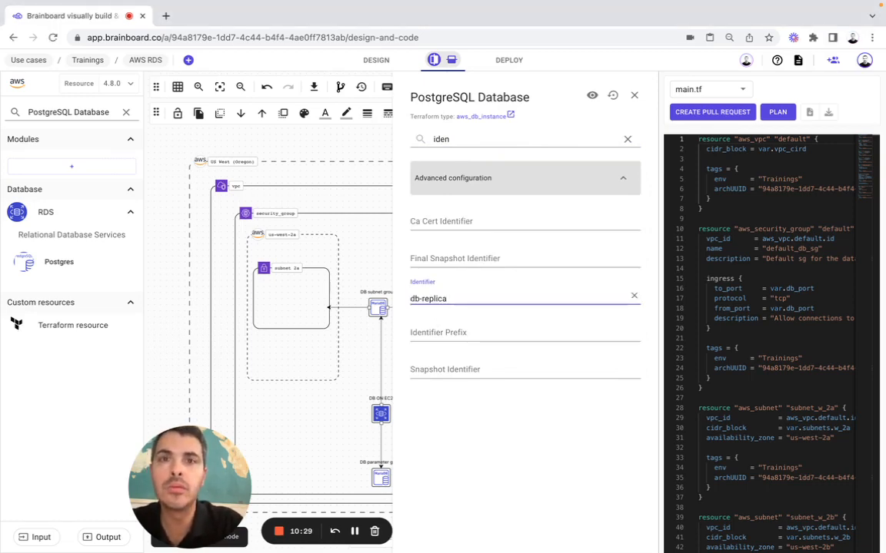
left_click(440, 139)
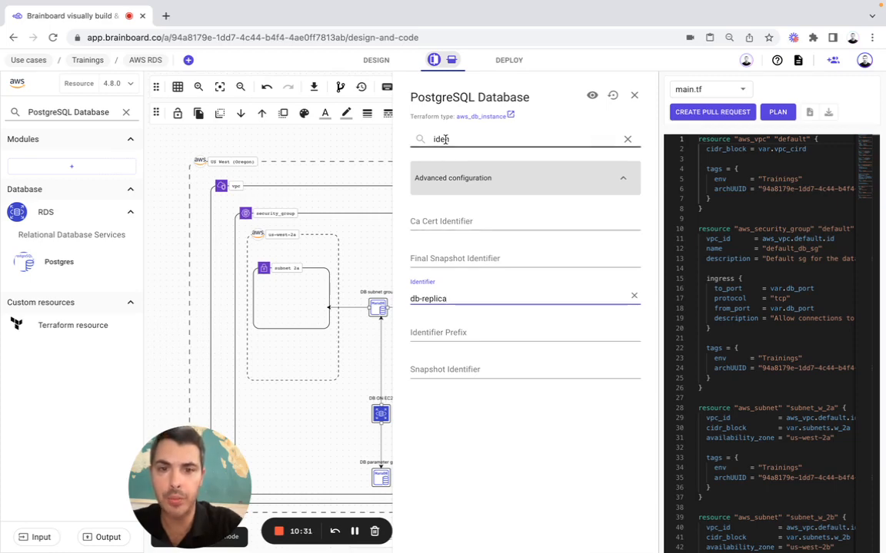
Set db_replica's Parameter Group Name to aws_db_parameter_group.log_db_parameter.name
double_click(440, 139)
type("para")
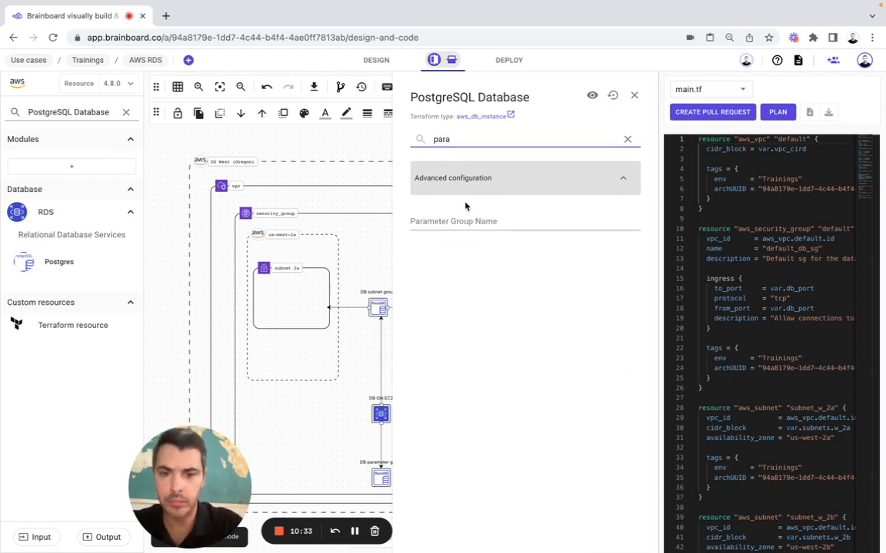
left_click(458, 221)
type("aws")
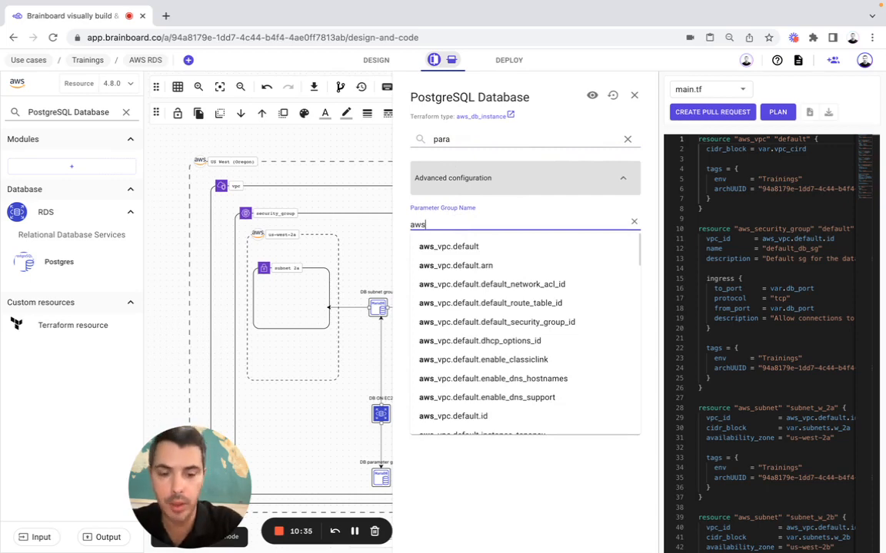
type("_db")
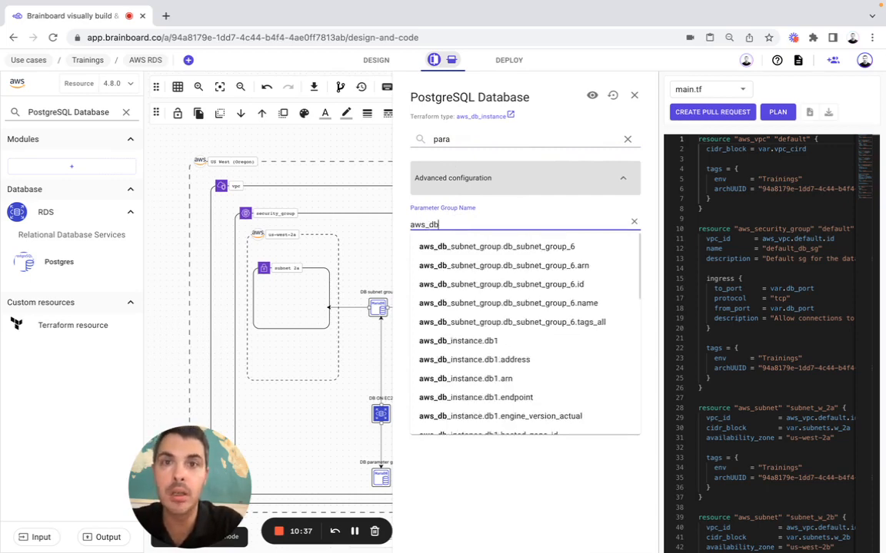
type("_pare")
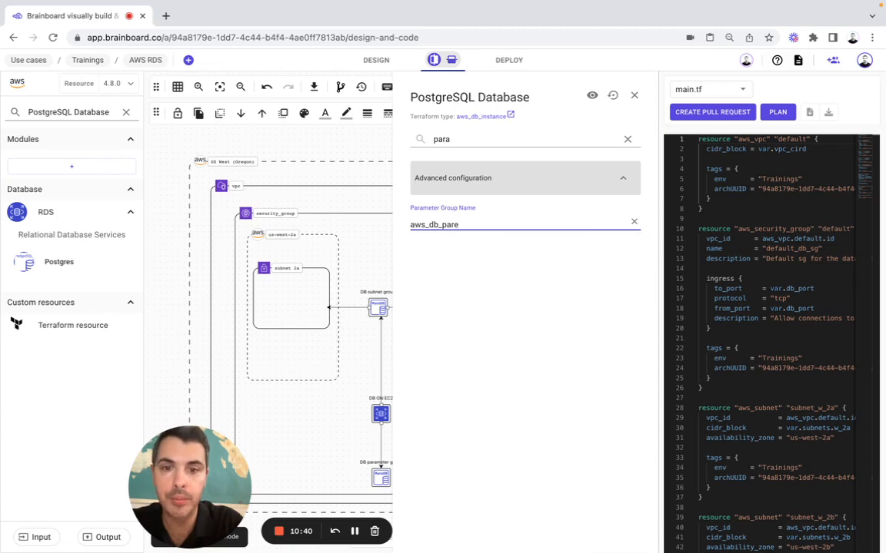
key("BackSpace")
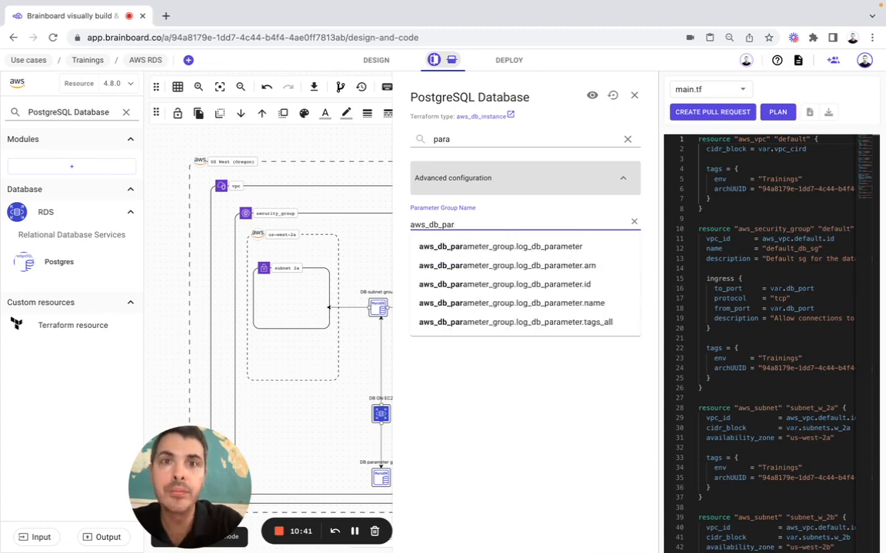
left_click(496, 302)
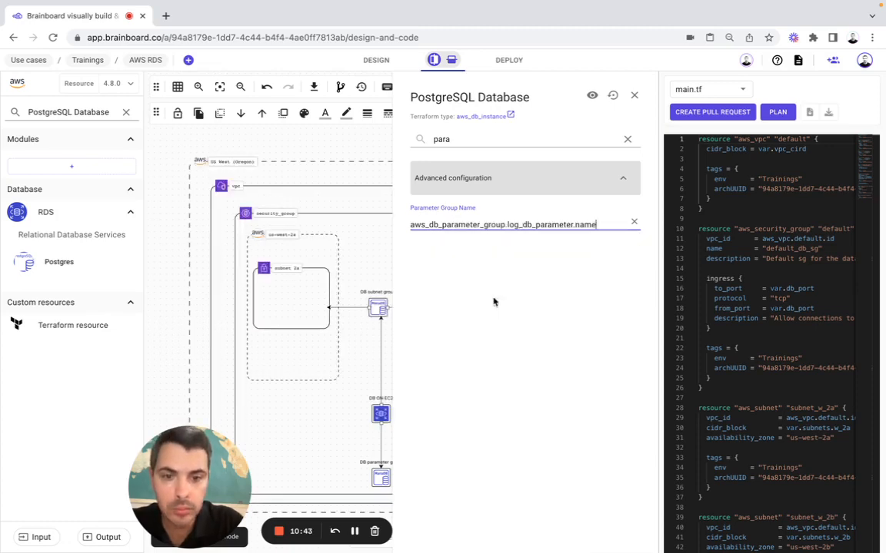
left_click(627, 139)
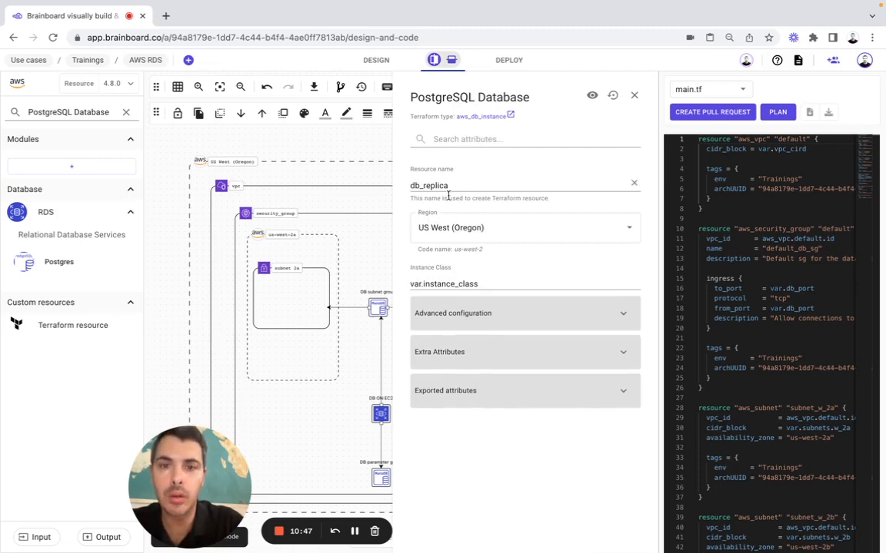
Make the database publicly accessible
left_click(464, 138)
type("pu")
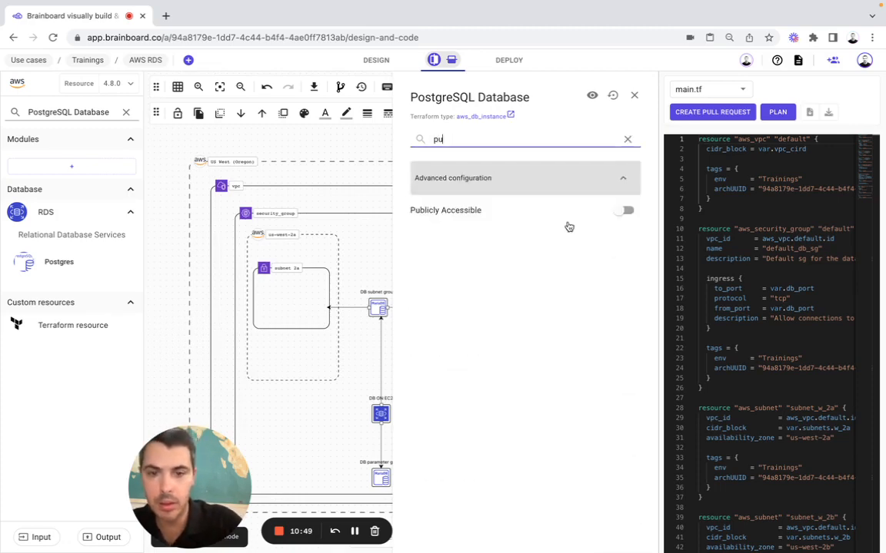
left_click(626, 210)
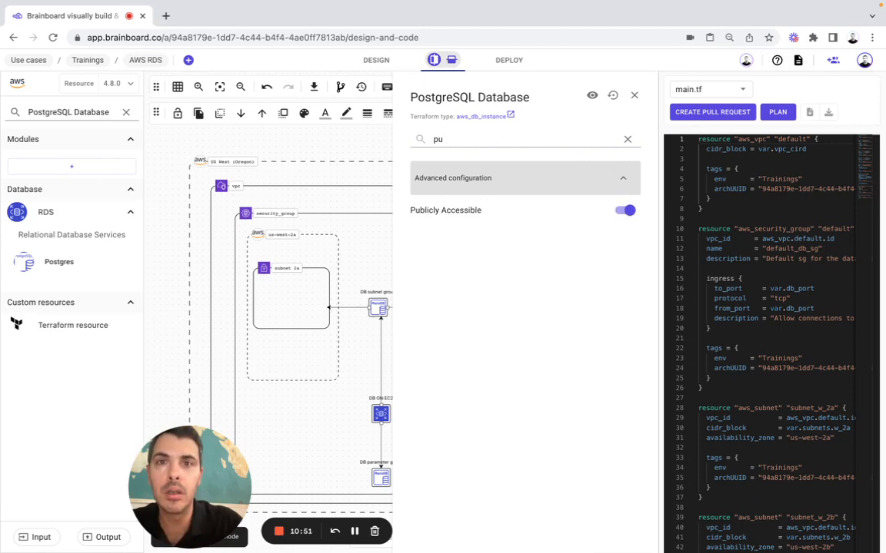
Set Replicate Source Db to aws_db_instance.db1.identifier
double_click(474, 139)
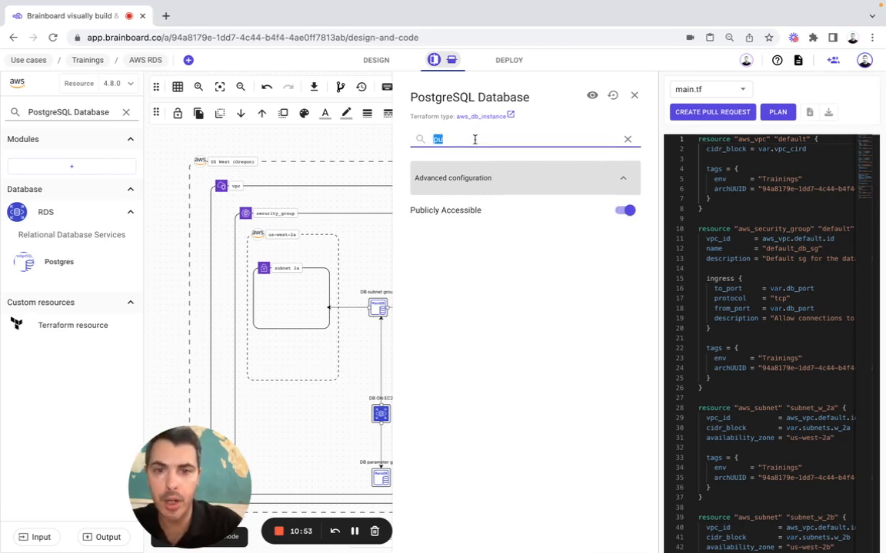
type("e")
key("BackSpace")
type("repl")
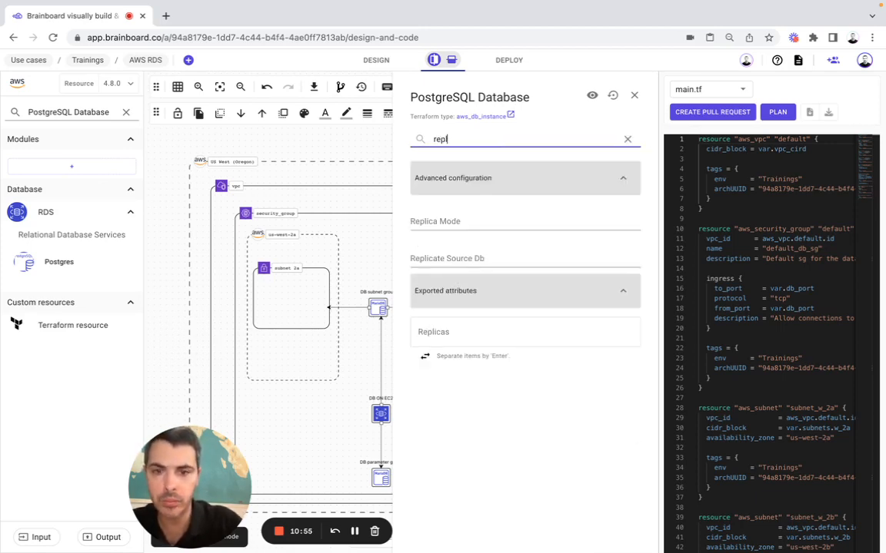
left_click(449, 260)
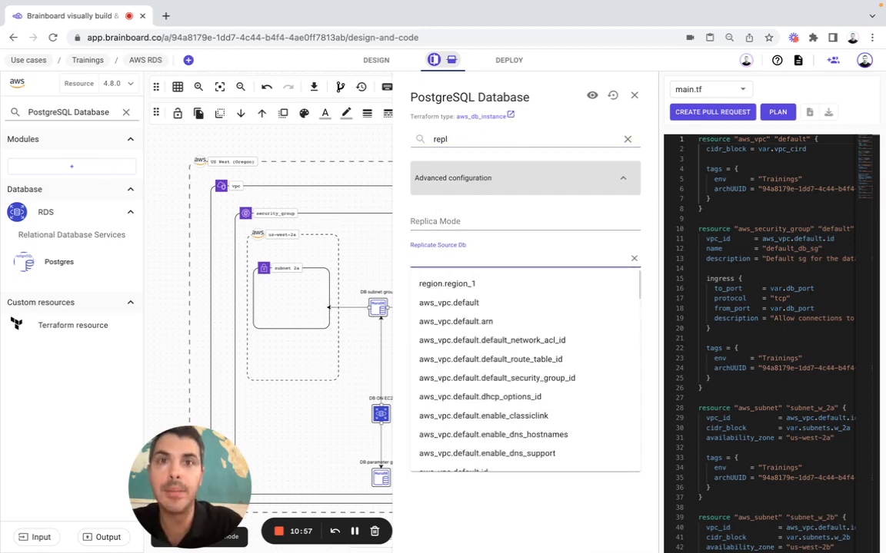
left_click(455, 257)
type("aw")
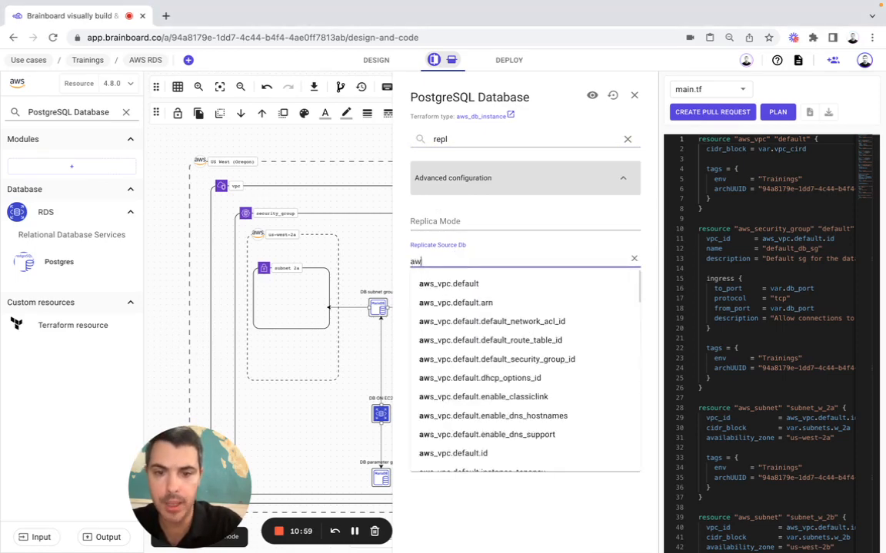
type("s_db")
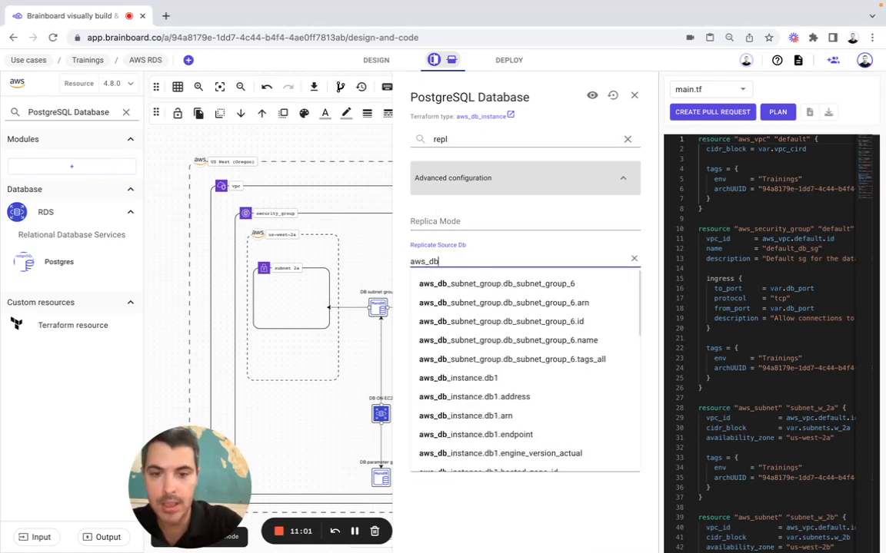
type("_ins")
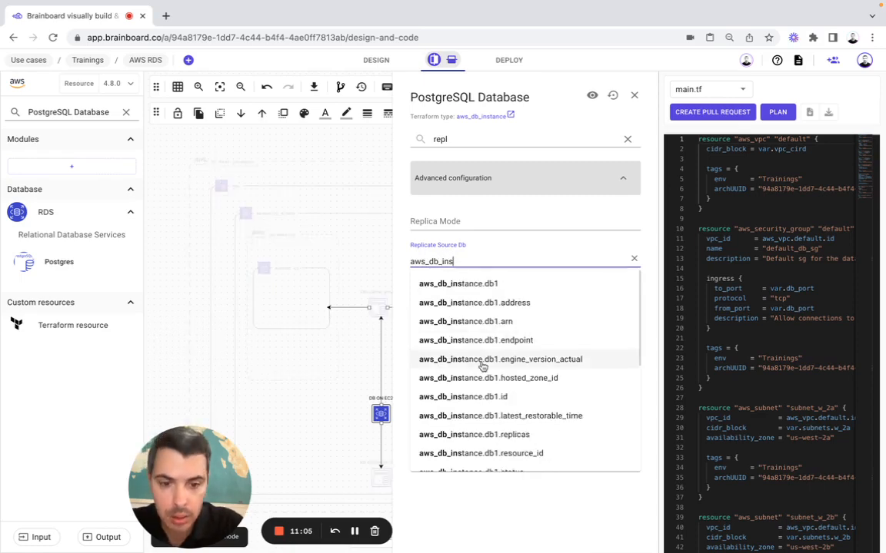
type("tance")
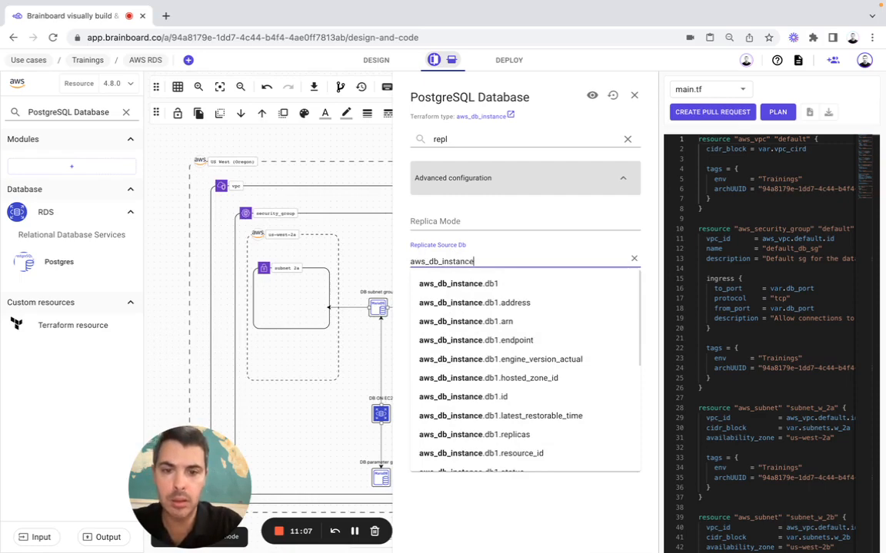
type(".db1")
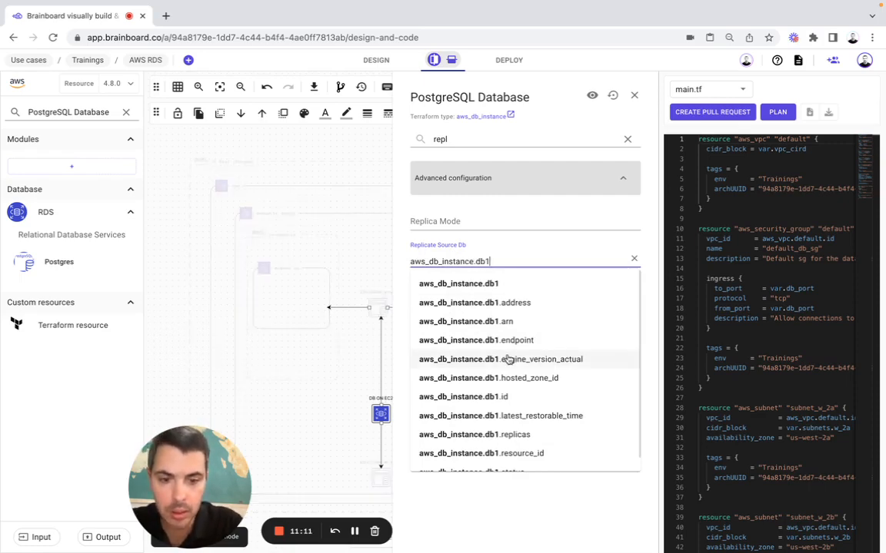
scroll(507, 359, "down", 1)
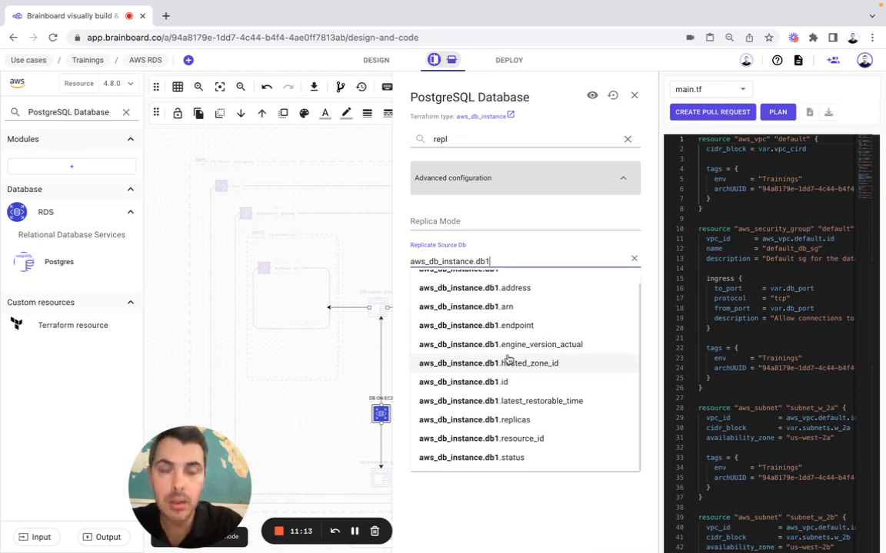
type("1.id")
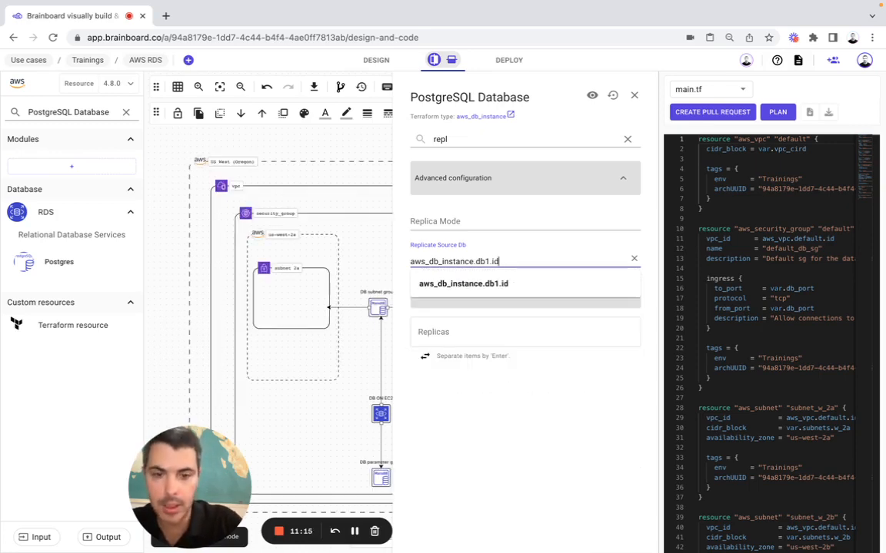
type("entifier")
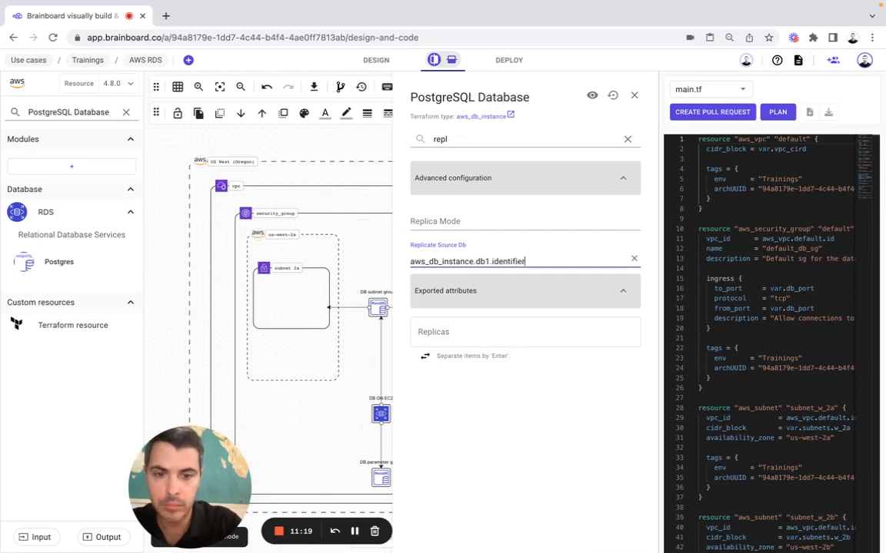
left_click(527, 442)
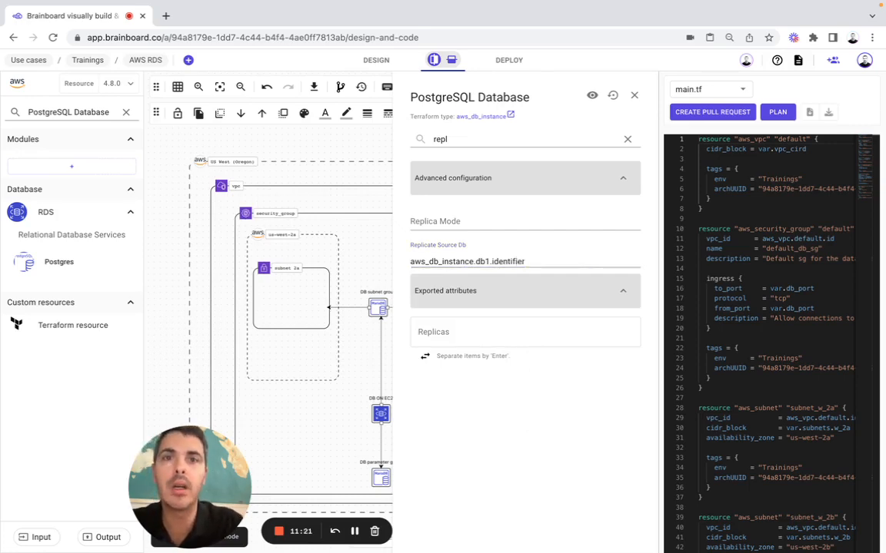
Enable Skip Final Snapshot on the replica
left_click(440, 139)
key("ctrl+a")
type("s")
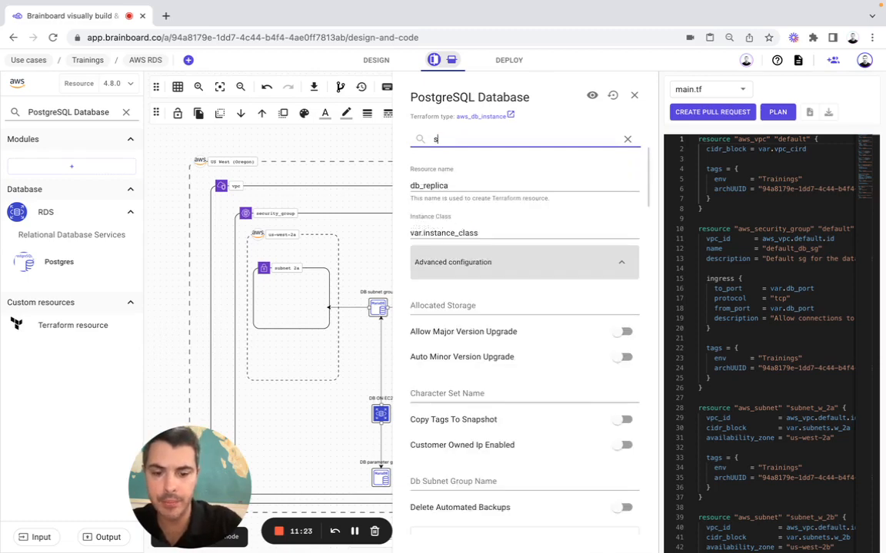
type("kip")
left_click(625, 210)
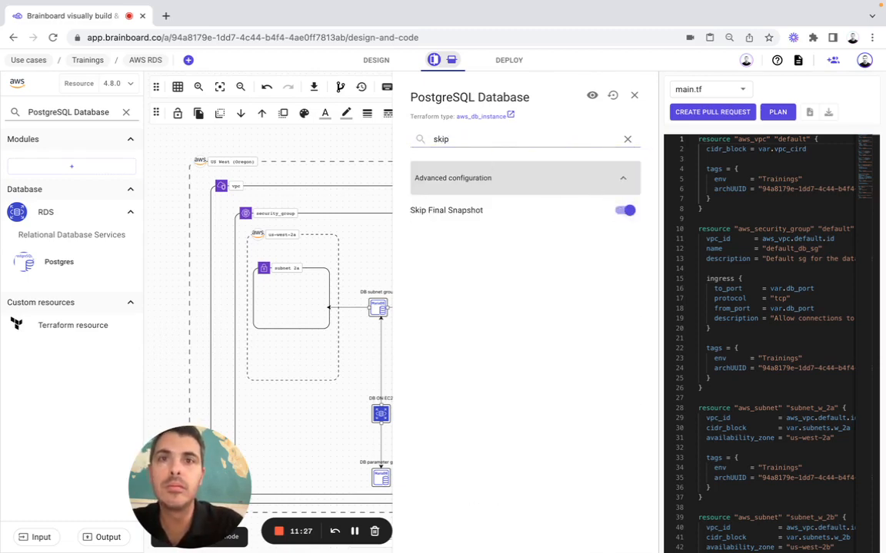
Add aws_security_group.default.id to Vpc Security Group Ids and save the settings
left_click(450, 141)
key("ctrl+a")
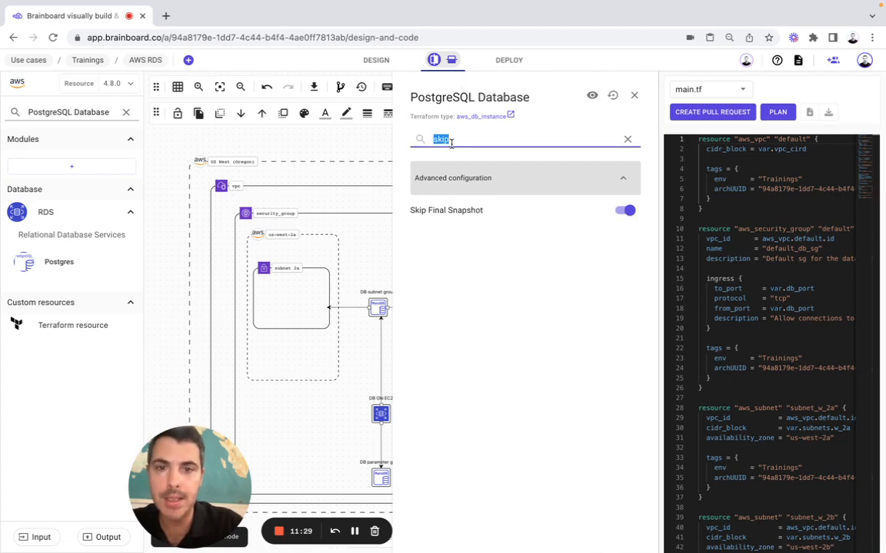
type("vpc")
left_click(462, 215)
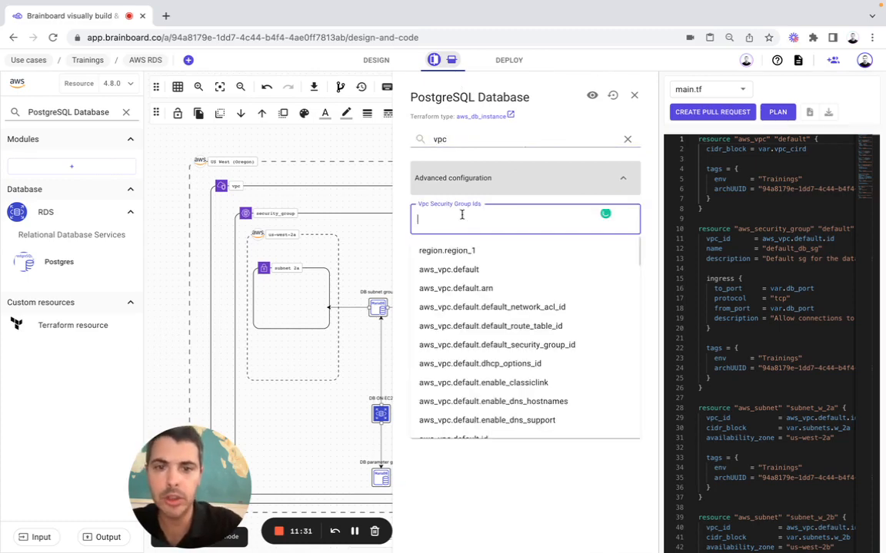
type("aws")
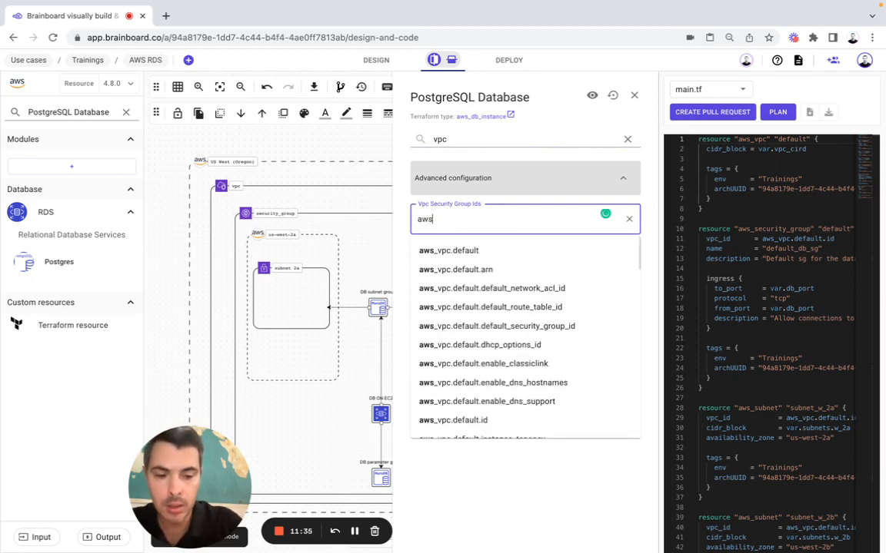
type("_secu")
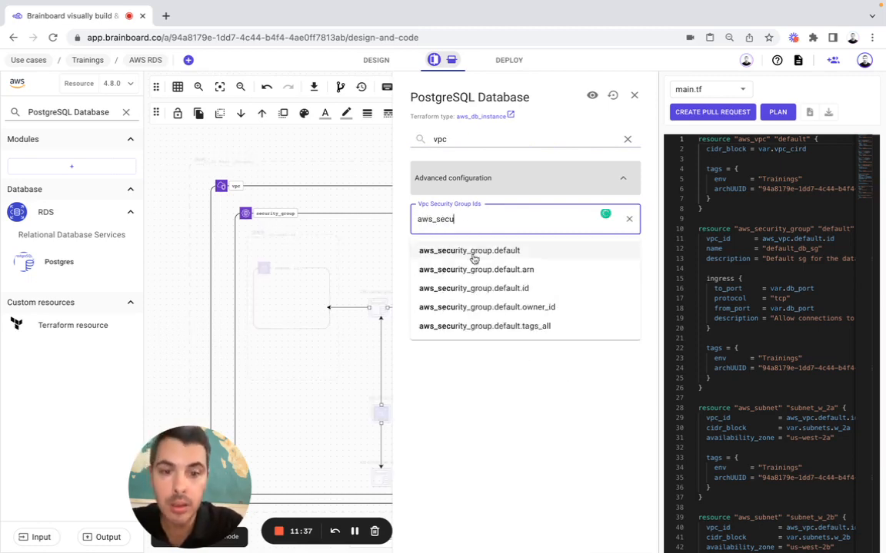
left_click(496, 289)
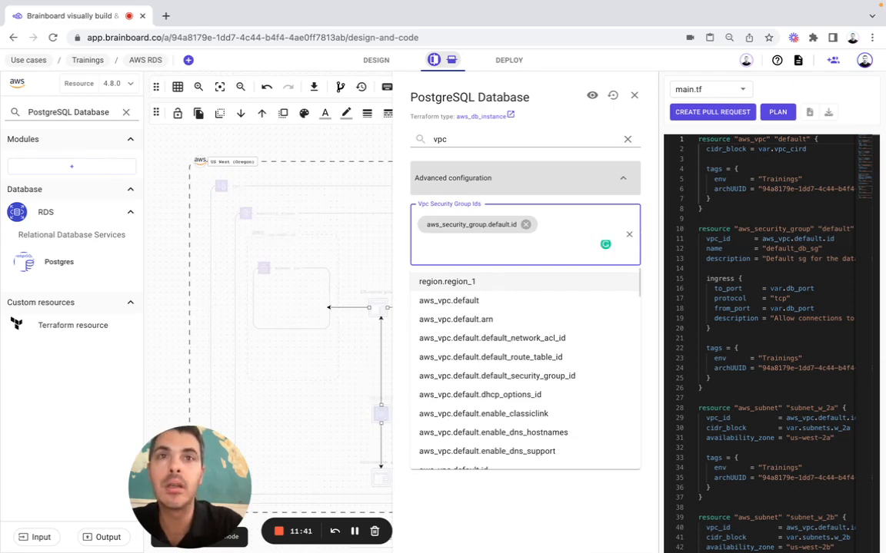
left_click(635, 95)
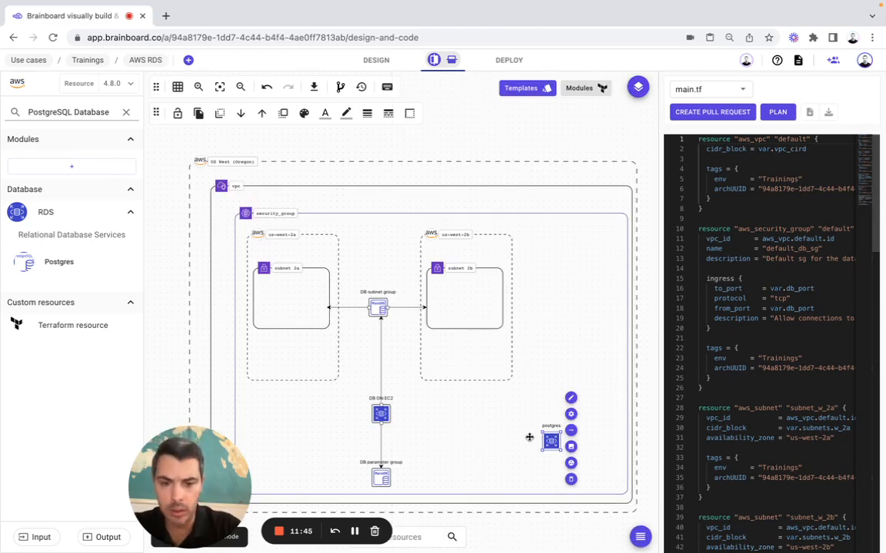
Connect the postgres node to DB on EC2 with a stepped connector
left_click(570, 431)
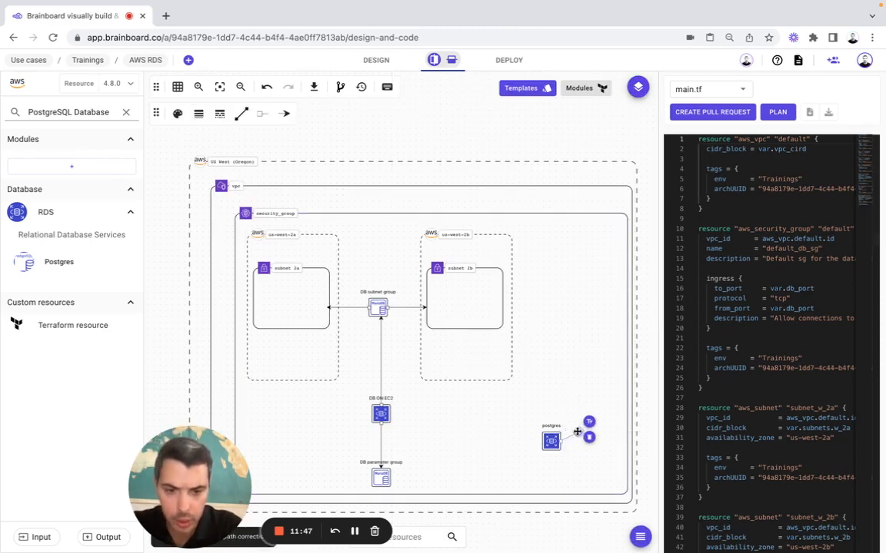
left_click(380, 415)
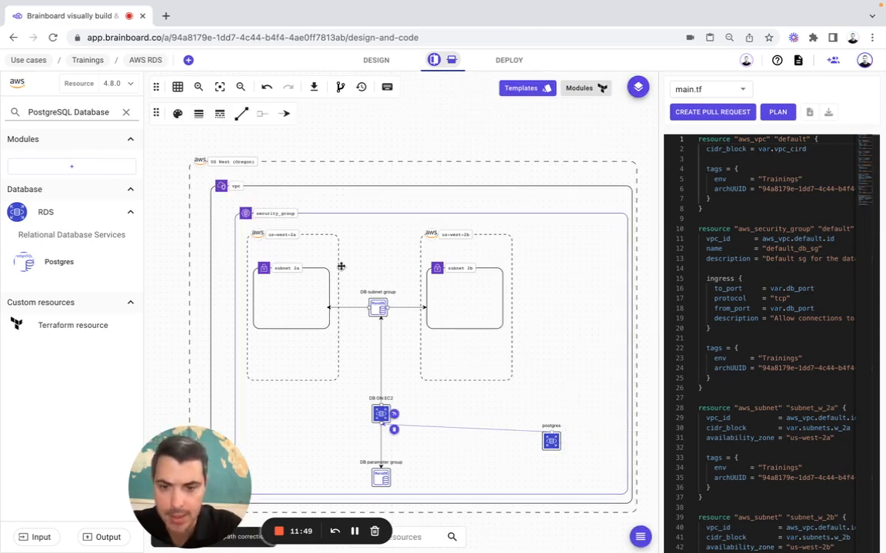
left_click(241, 114)
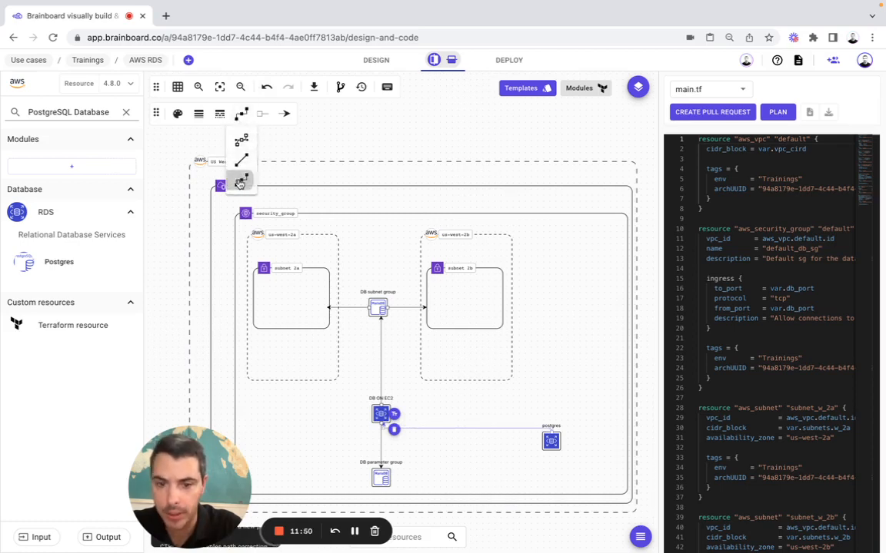
left_click(239, 182)
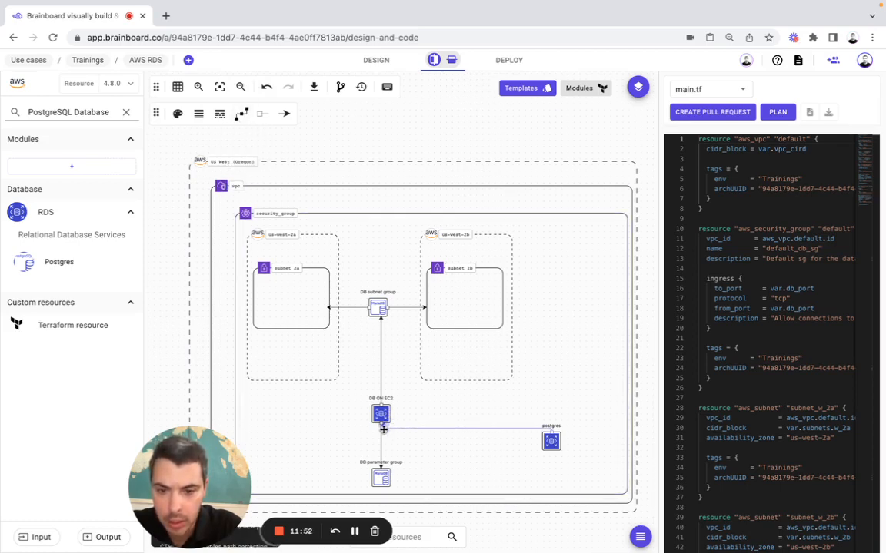
Connect postgres to the DB parameter group with a right-angled connector, then fit the diagram
left_click(550, 441)
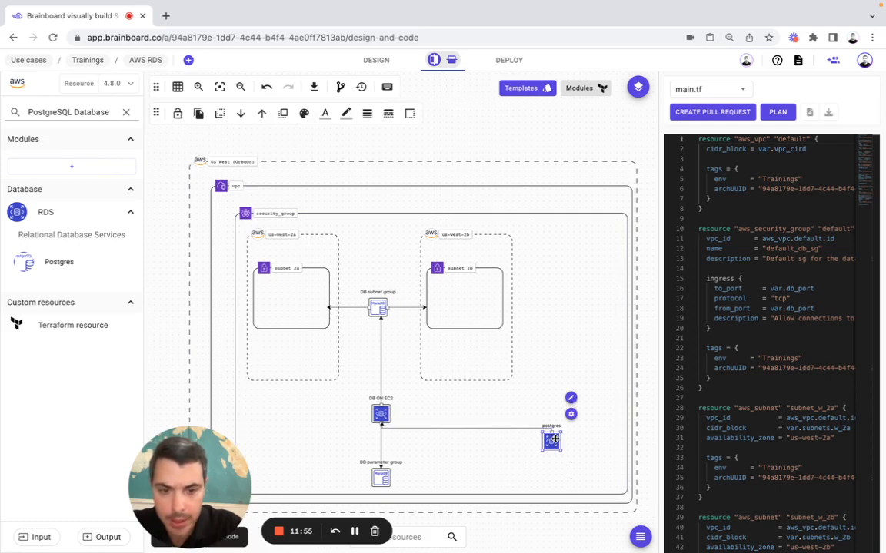
left_click(570, 430)
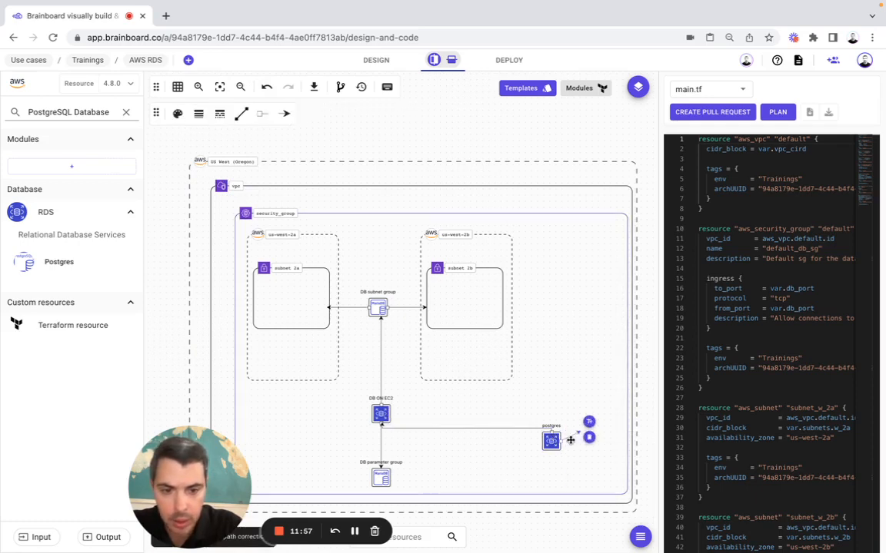
left_click_drag(583, 426, 372, 467)
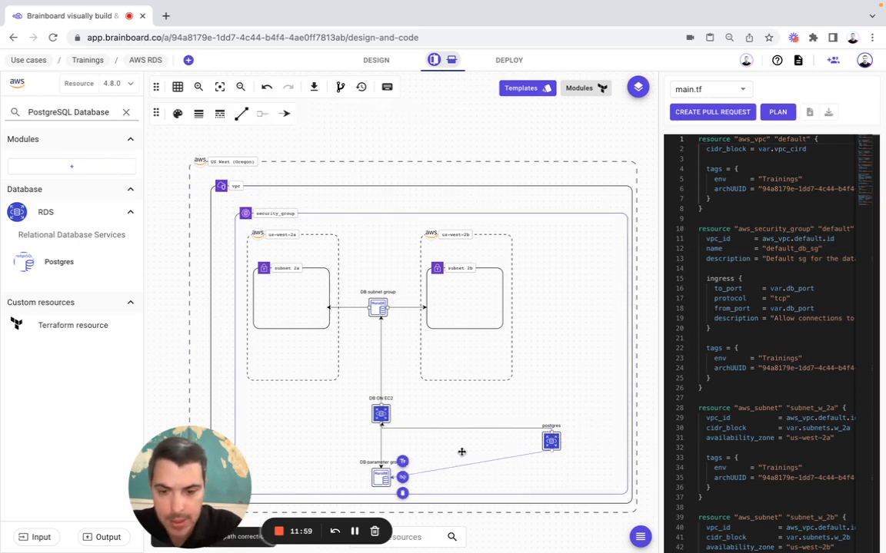
left_click(239, 117)
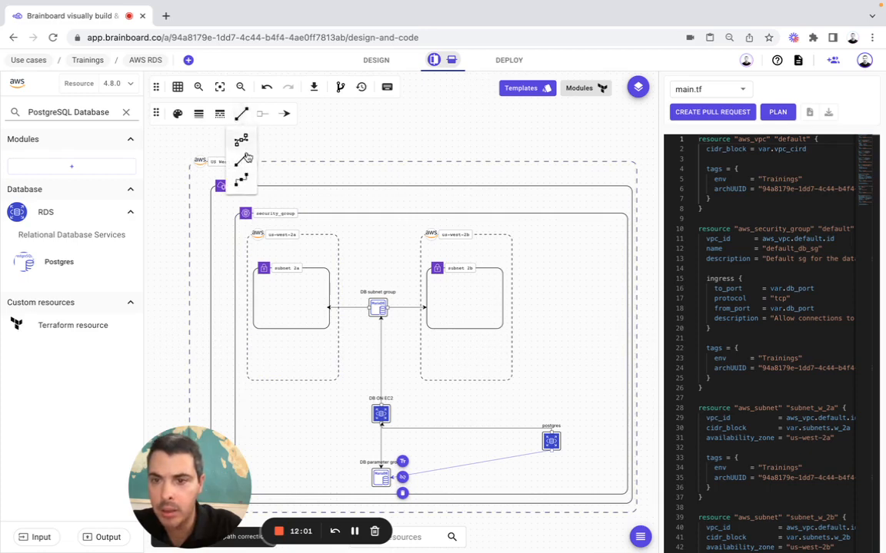
left_click(217, 164)
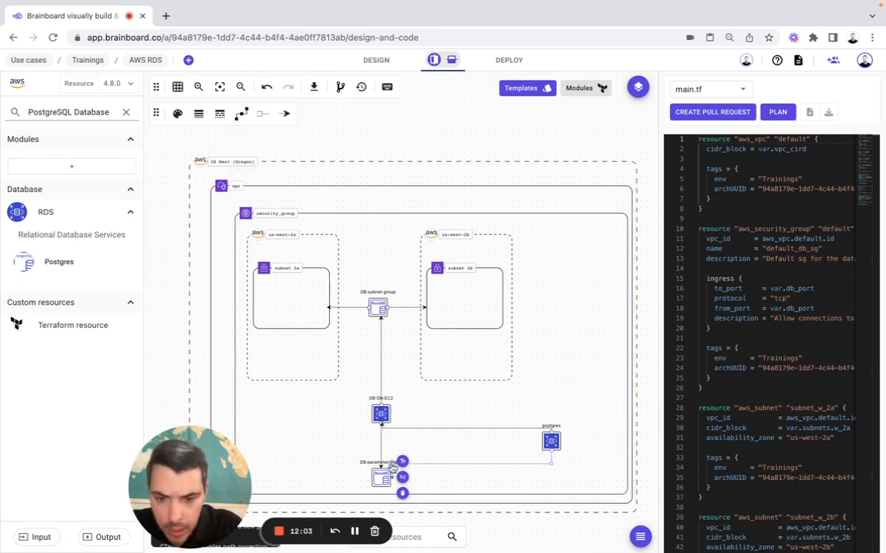
left_click_drag(392, 466, 381, 461)
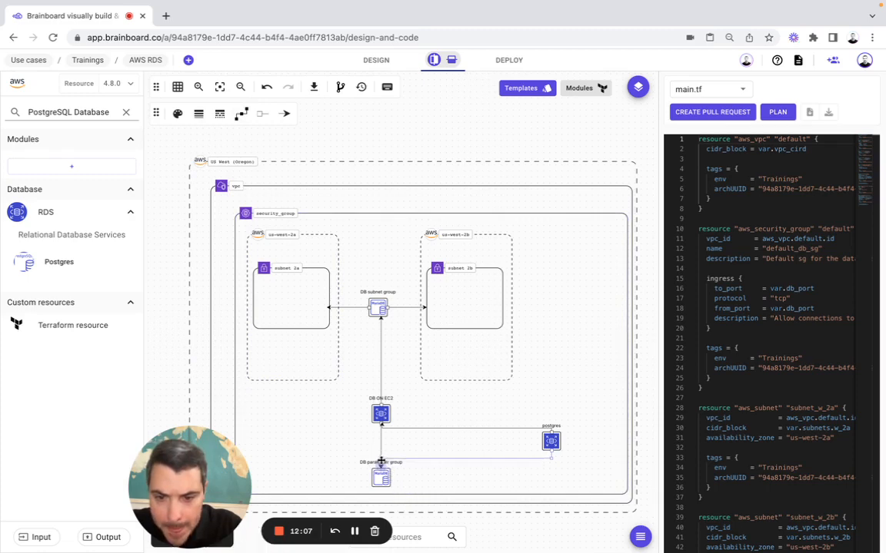
left_click(381, 461)
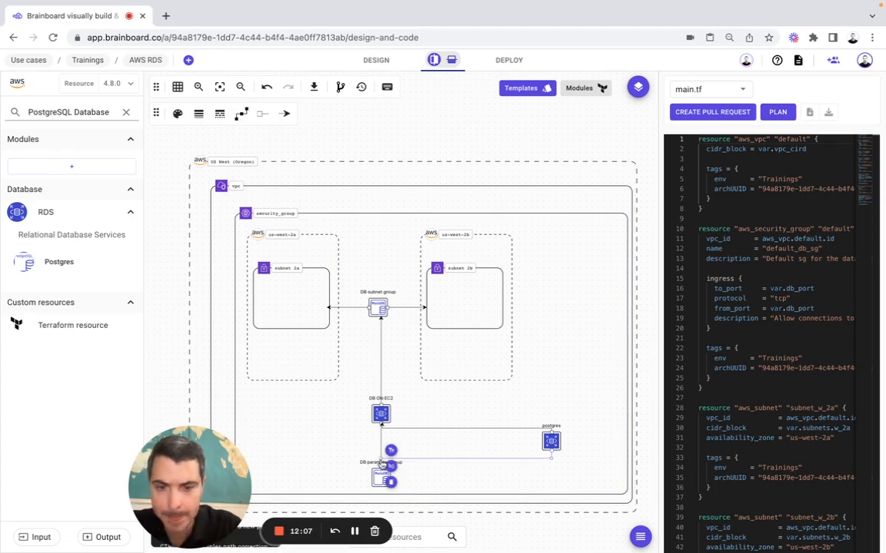
left_click(126, 112)
left_click(220, 89)
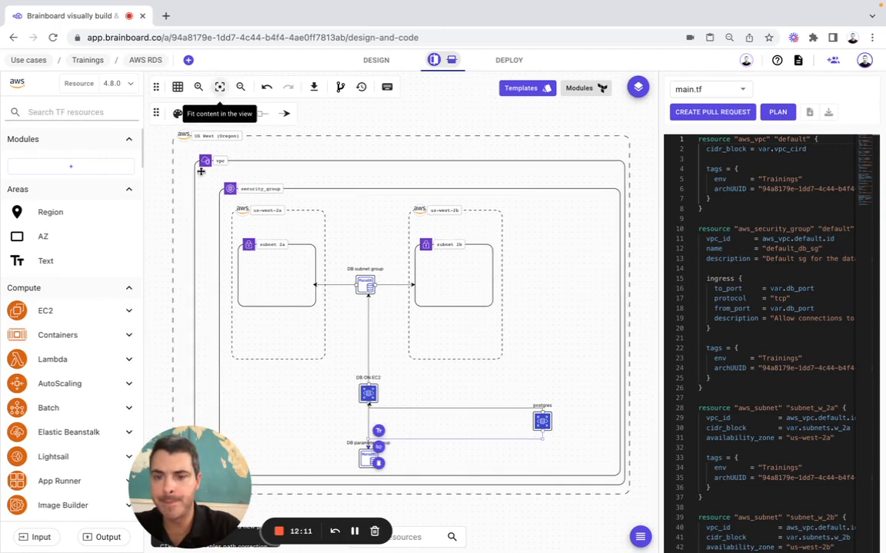
Check the Terraform input variables, close the Variables & locals list, and view main.tf in Deploy
left_click_drag(192, 452, 684, 425)
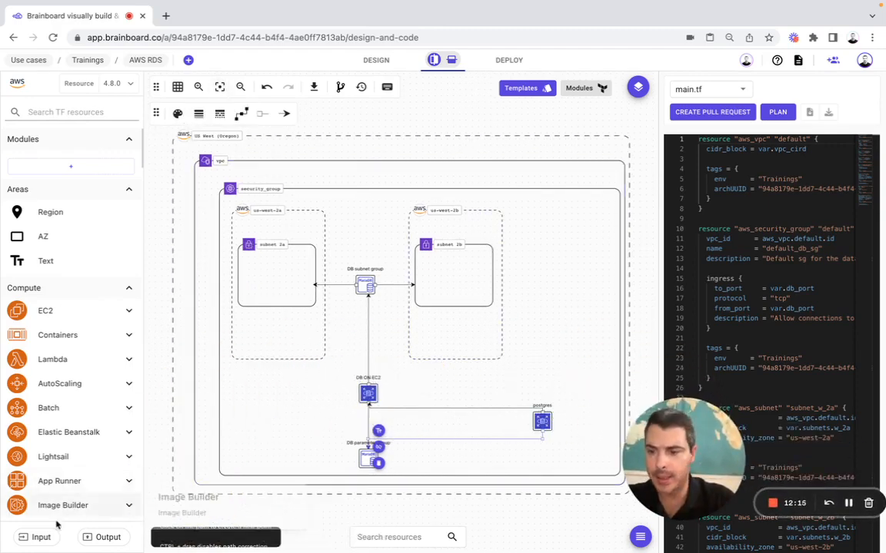
left_click(36, 536)
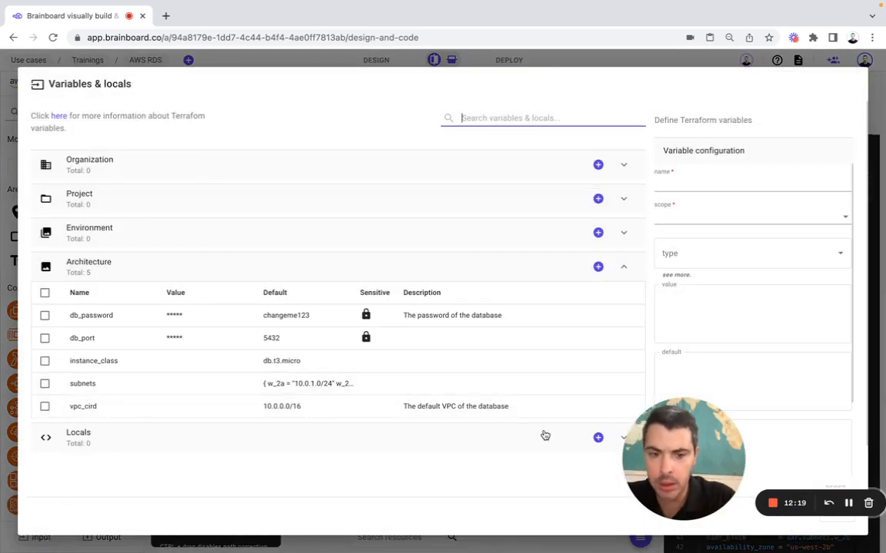
left_click_drag(680, 476, 170, 473)
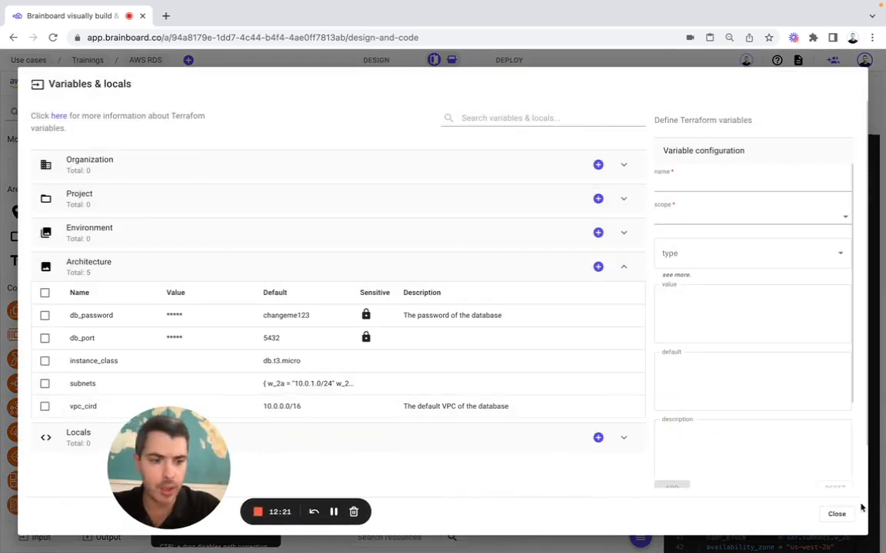
left_click(837, 514)
scroll(775, 368, "down", 10)
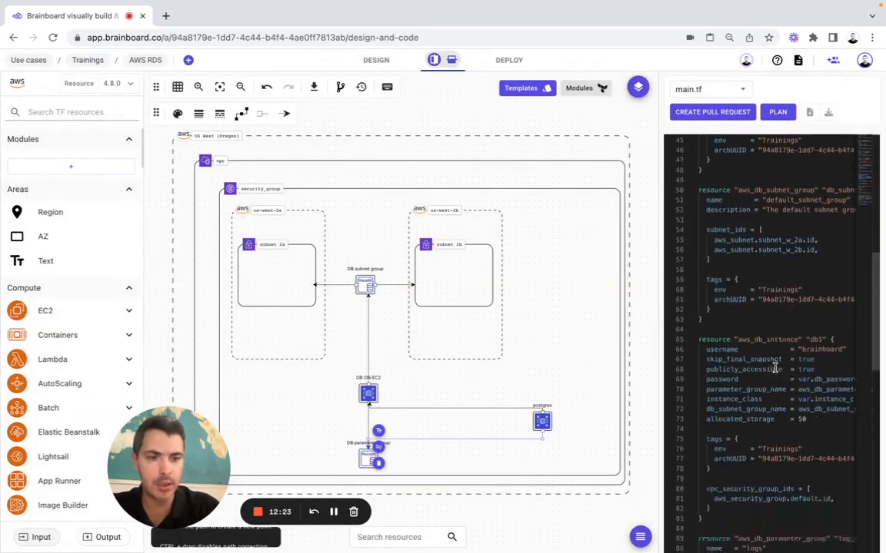
scroll(775, 368, "up", 13)
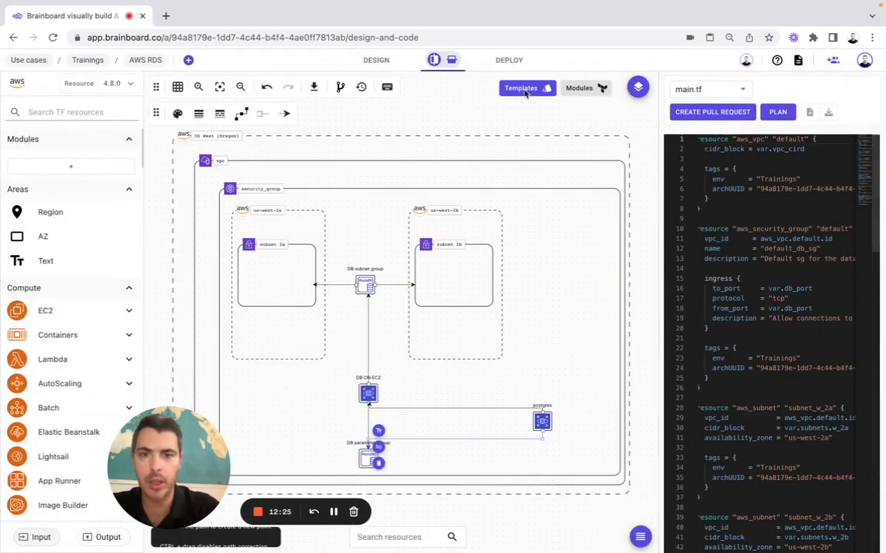
left_click(508, 59)
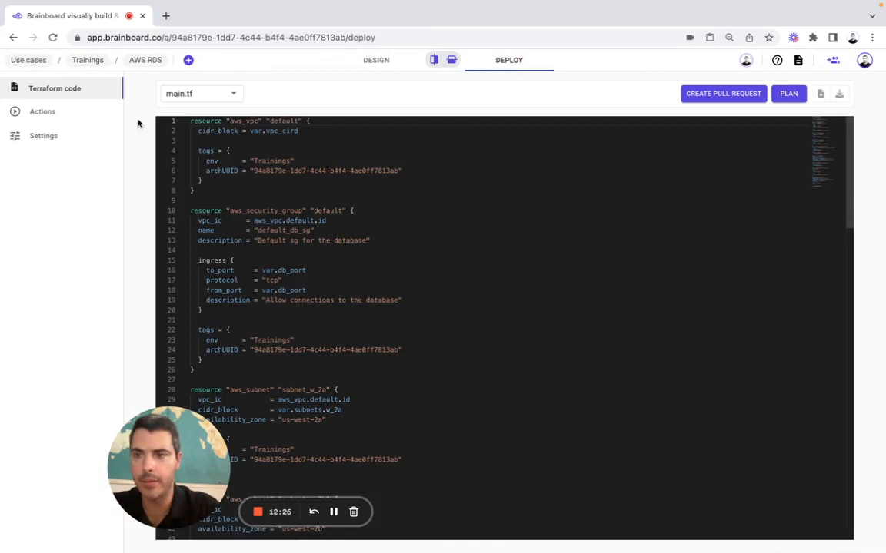
Run a Terraform plan of the RDS architecture from the Actions console
left_click(77, 112)
left_click(699, 98)
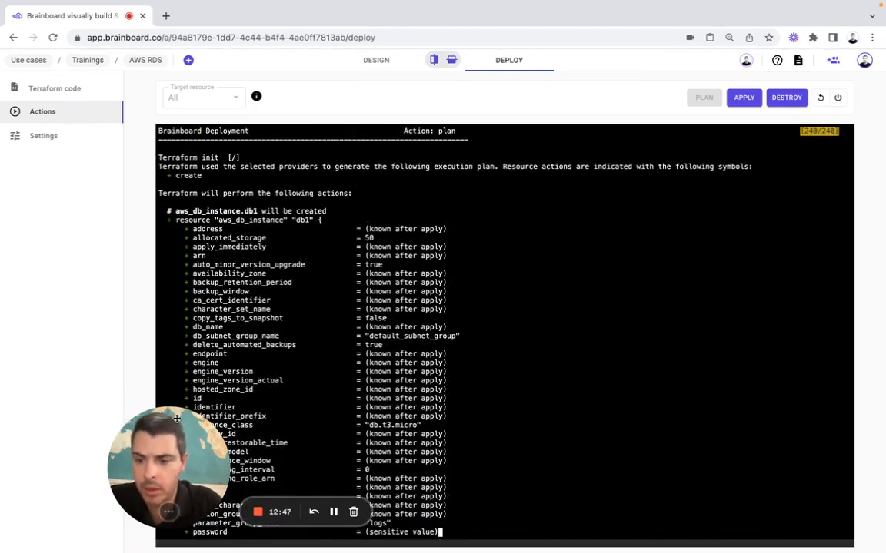
left_click_drag(176, 419, 114, 429)
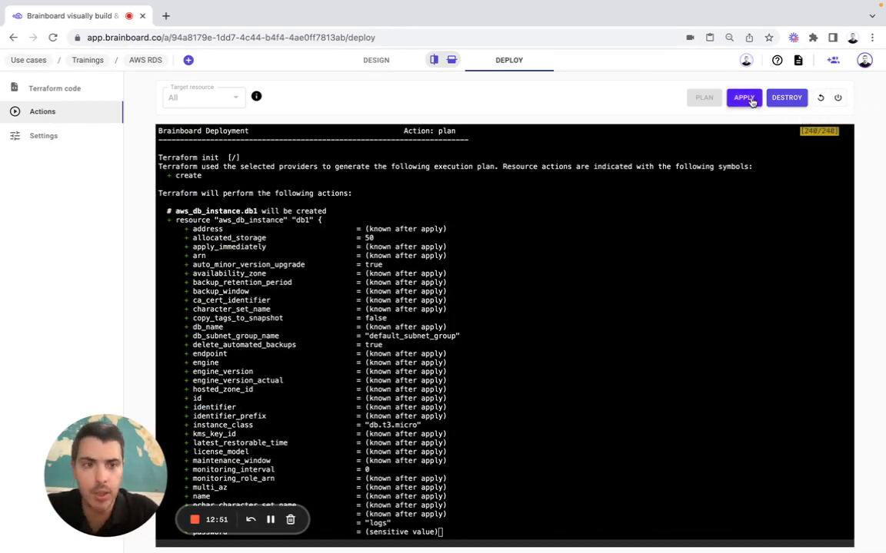
Stop the running plan after the concurrent-action warning and cancel the Apply dialog
left_click(751, 102)
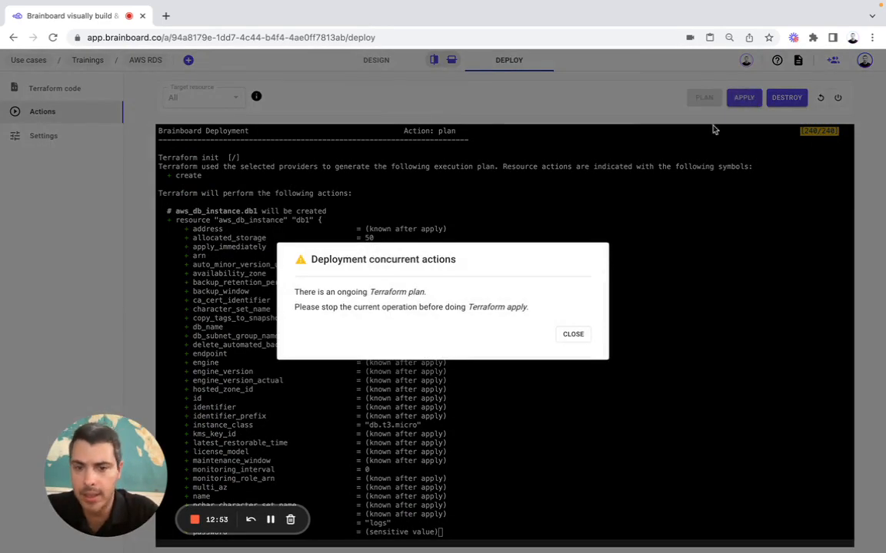
left_click(573, 334)
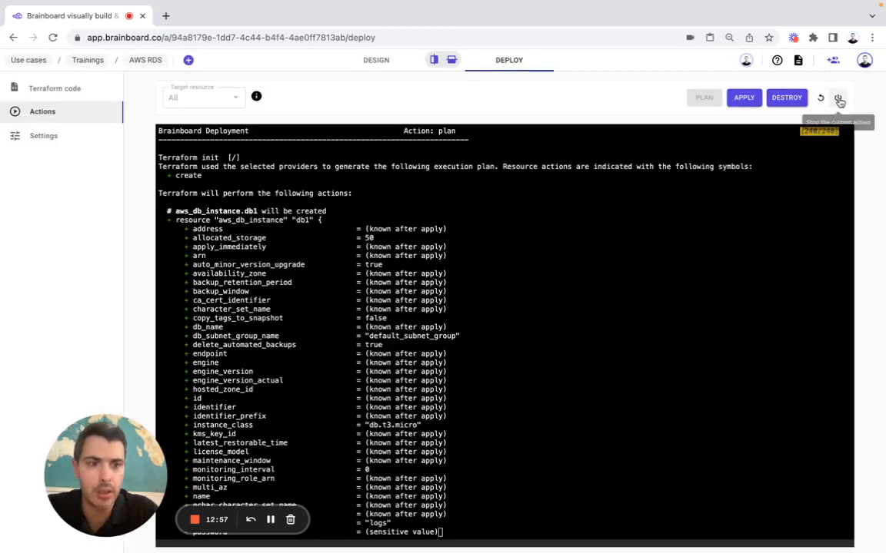
left_click(837, 98)
left_click(518, 340)
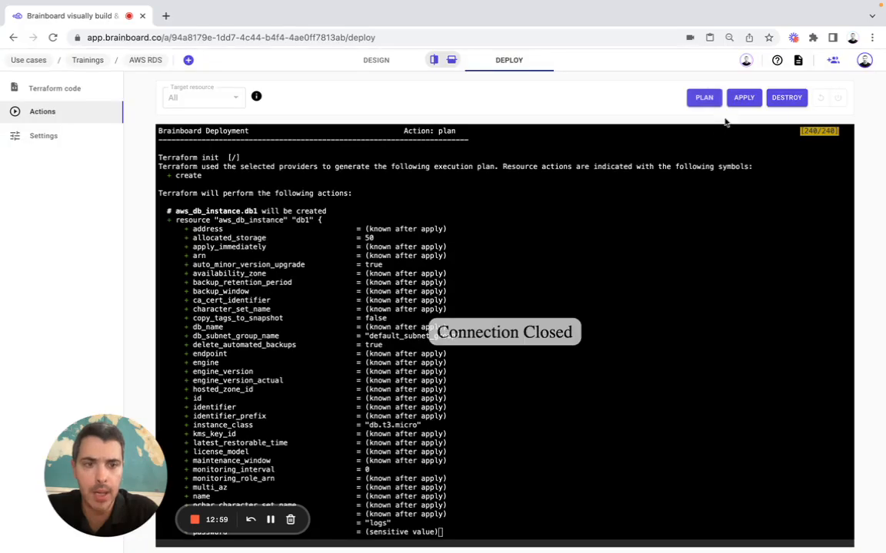
left_click(743, 98)
left_click(665, 281)
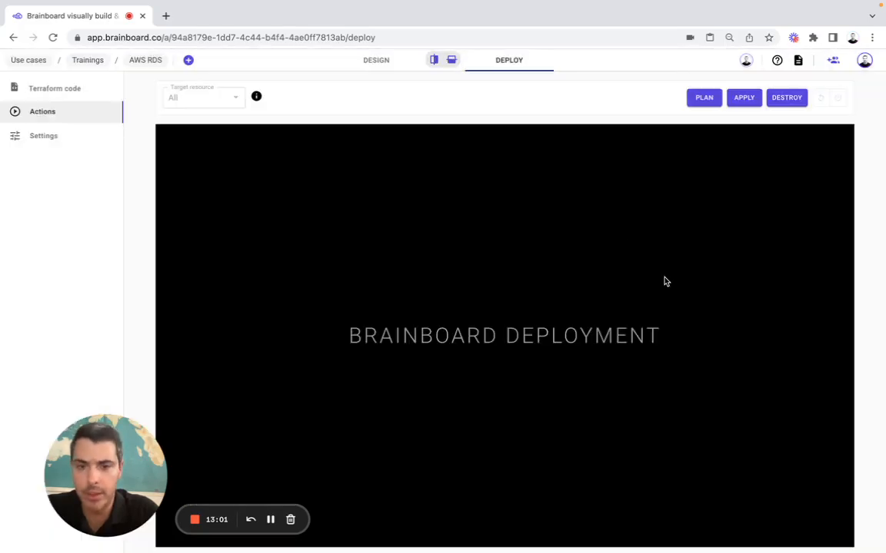
Publish the architecture as a Public template named AWS RDS and close the dialogs
left_click(146, 61)
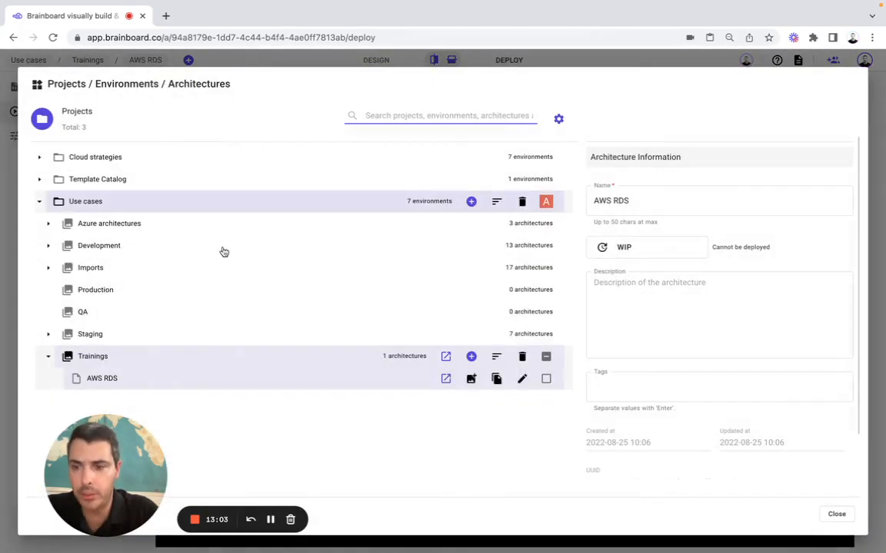
left_click(471, 379)
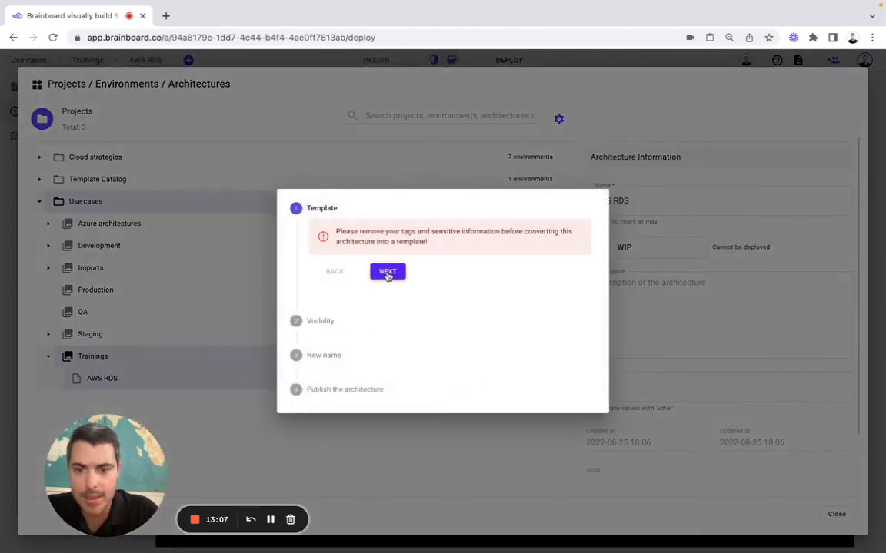
left_click(388, 273)
left_click(336, 278)
left_click(333, 289)
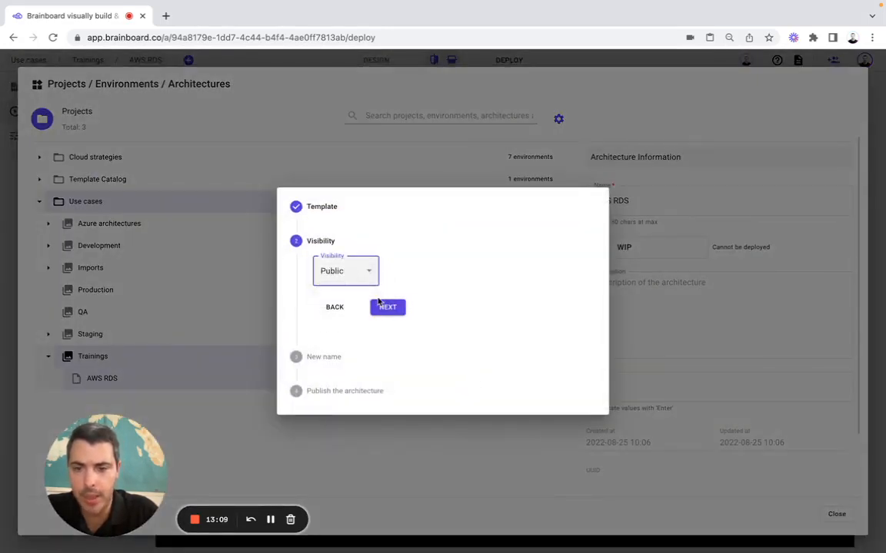
left_click(388, 307)
left_click(388, 381)
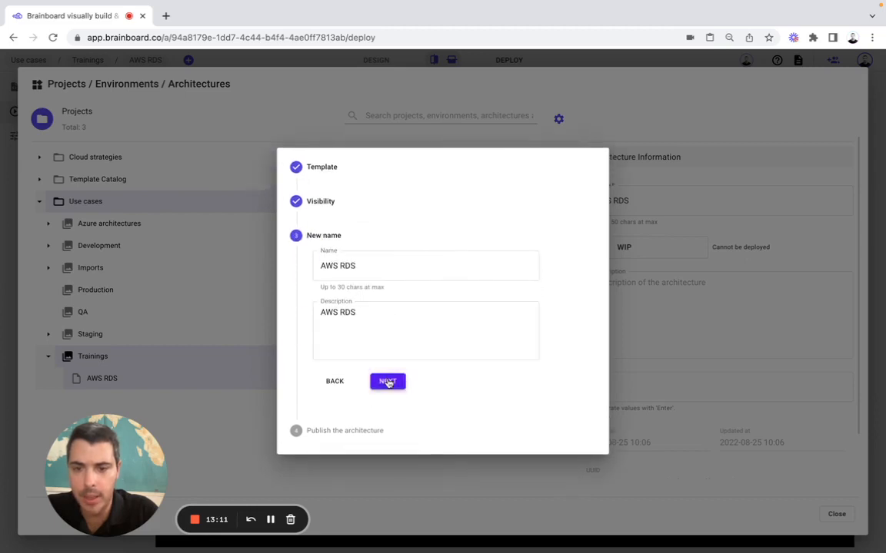
left_click(390, 363)
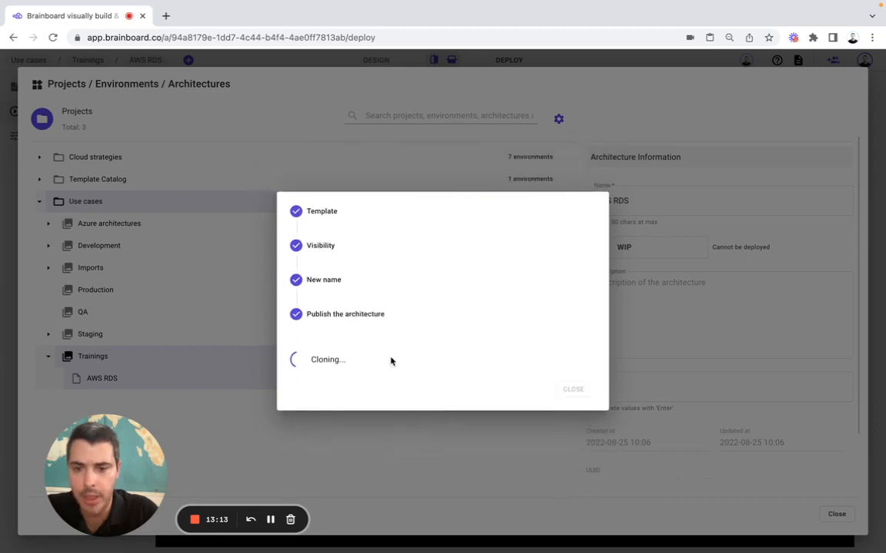
left_click(573, 389)
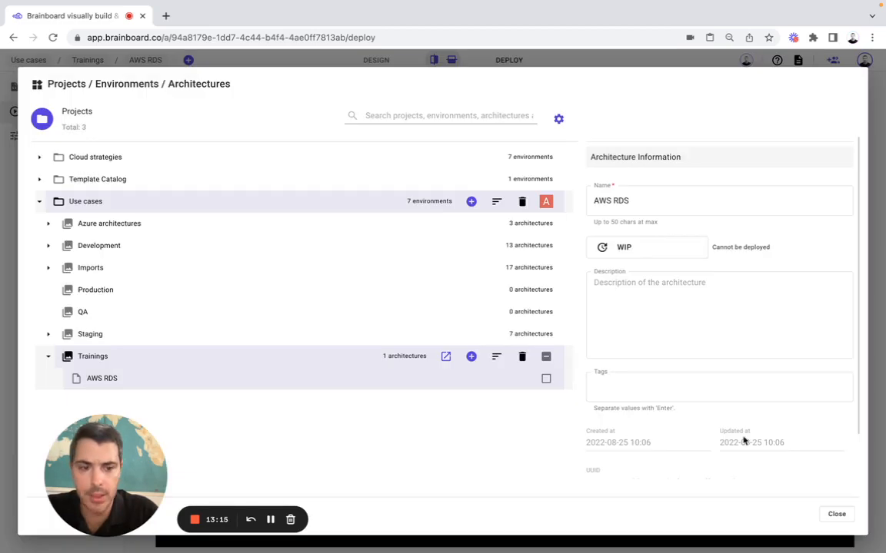
left_click(824, 517)
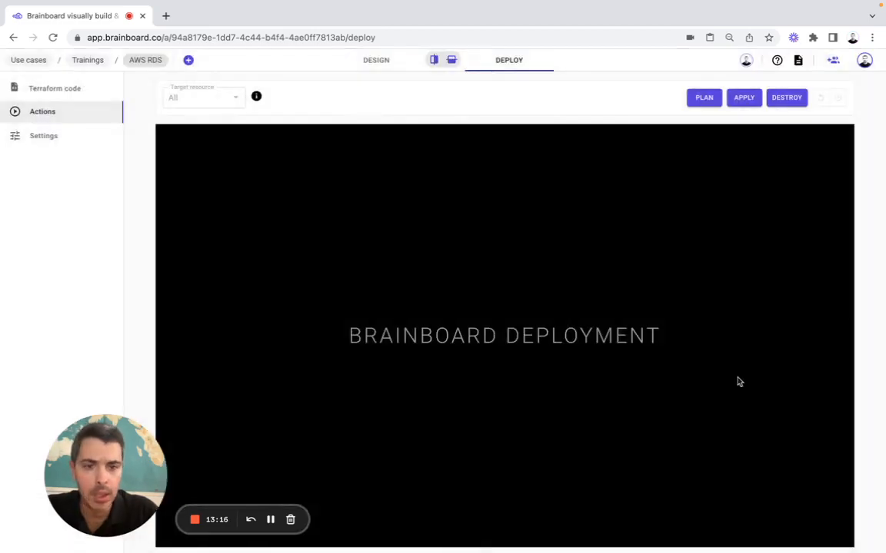
Return to the split design-and-code view and open the empty QA environment
left_click(434, 63)
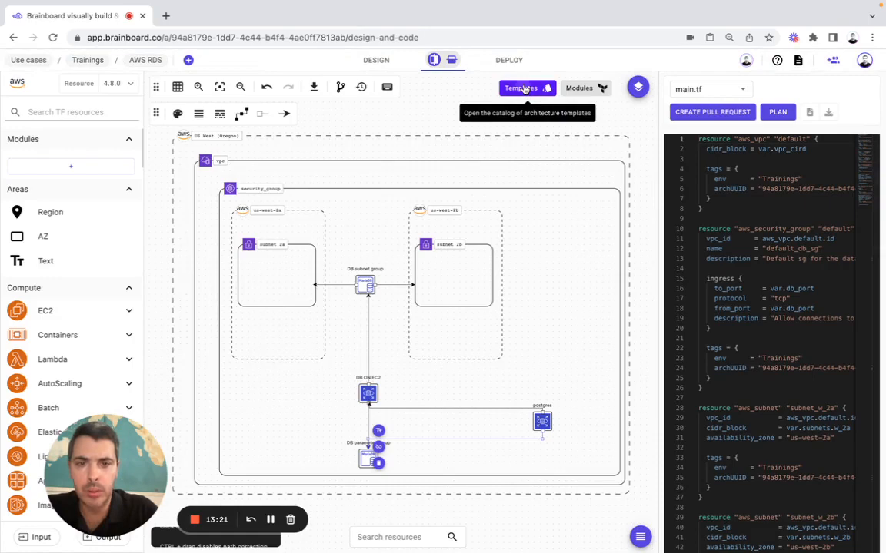
left_click(523, 89)
left_click(260, 59)
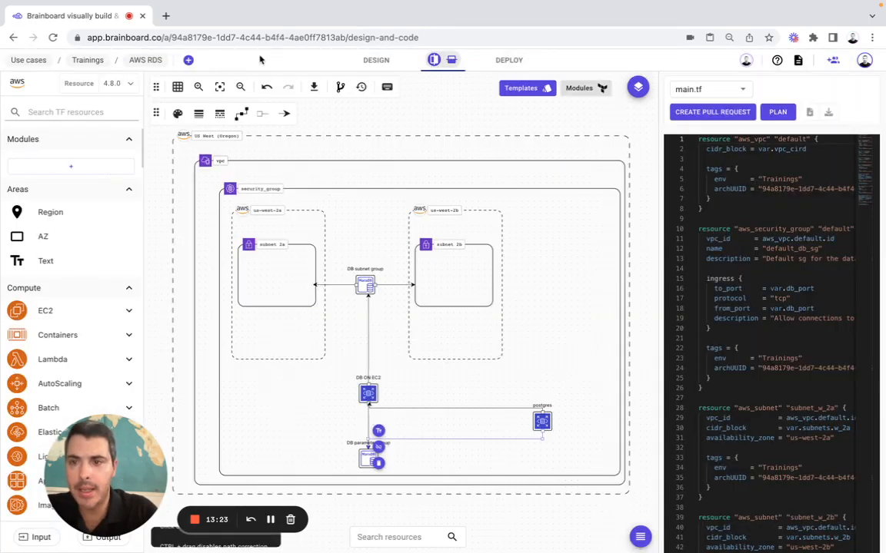
left_click(144, 60)
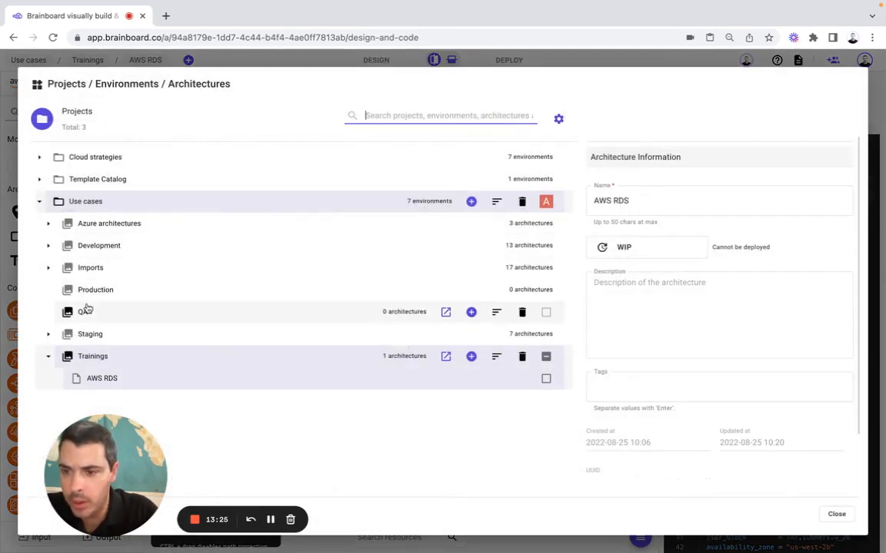
left_click(445, 312)
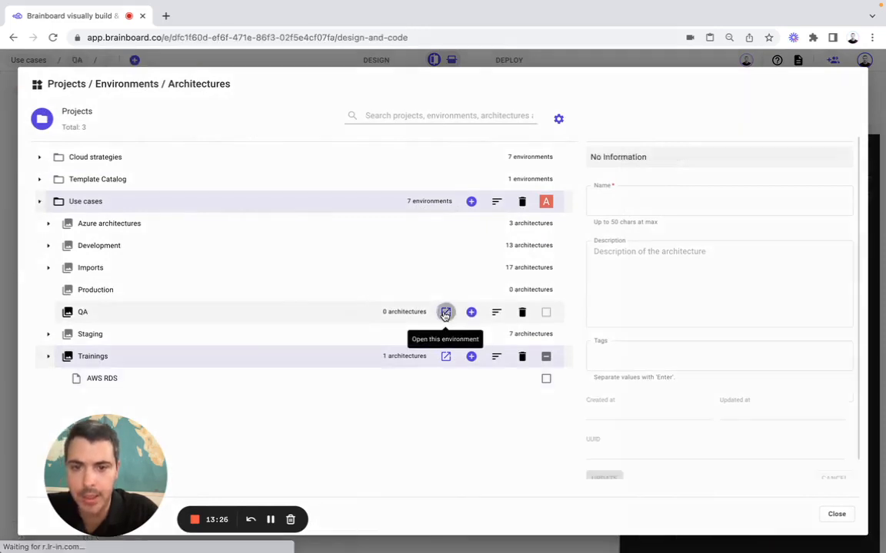
Search templates for RDS and clone the AWS RDS template into QA
left_click(520, 90)
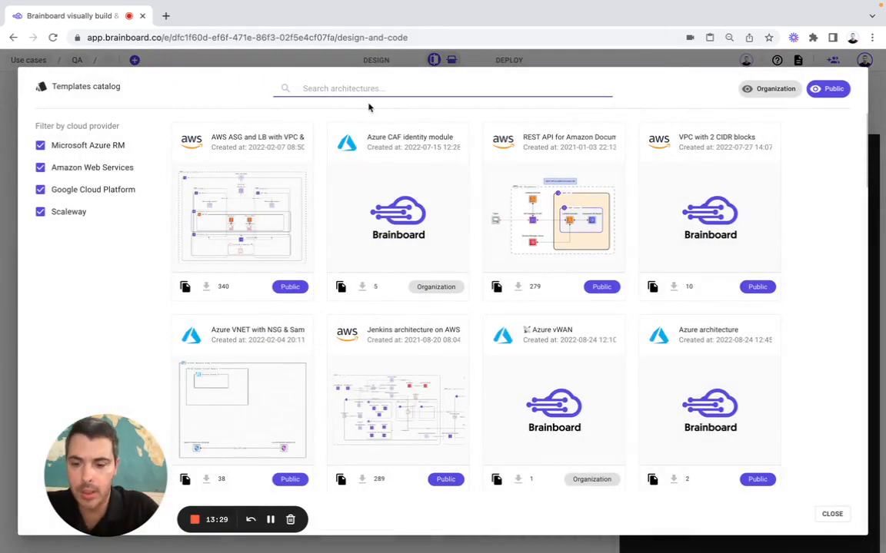
type("RDS")
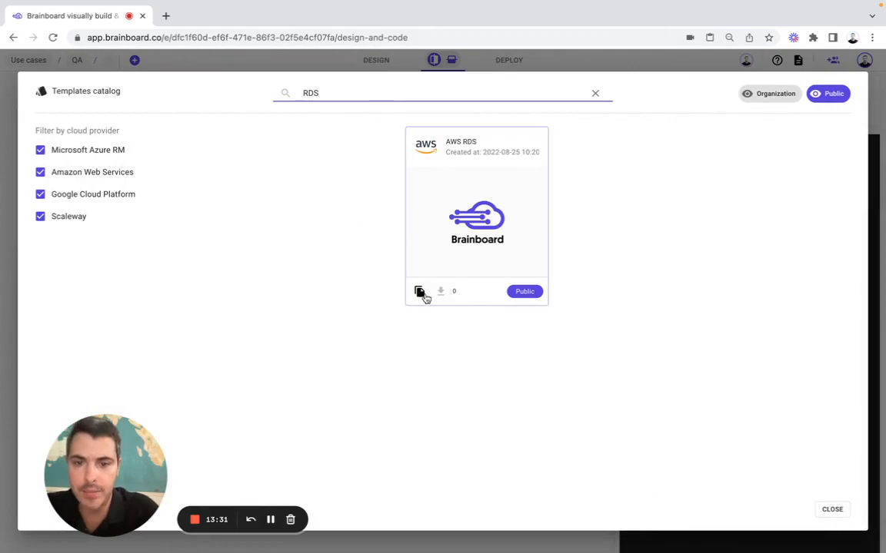
left_click(419, 292)
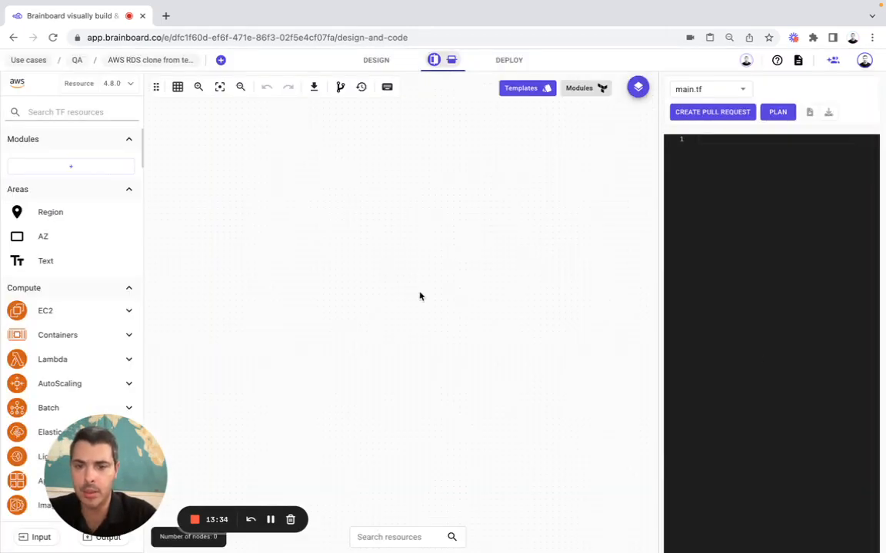
scroll(802, 278, "down", 5)
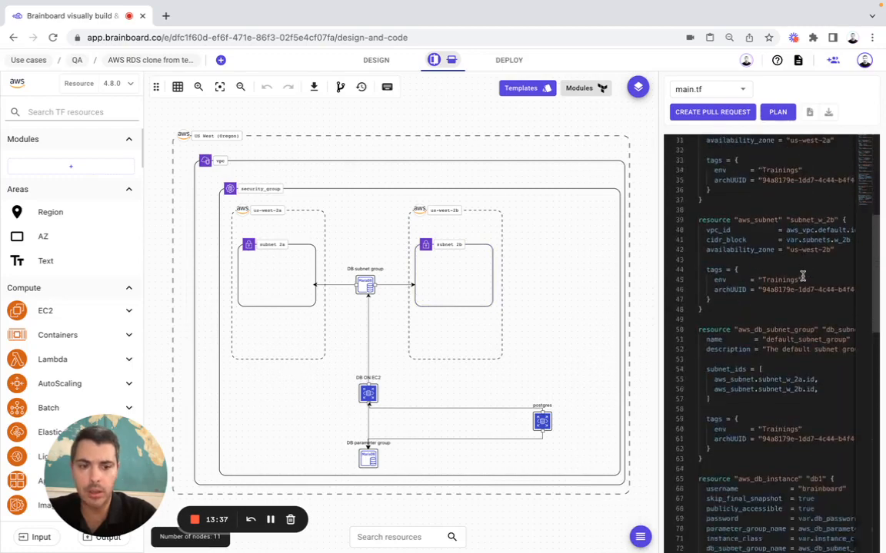
scroll(802, 278, "down", 12)
scroll(802, 275, "up", 20)
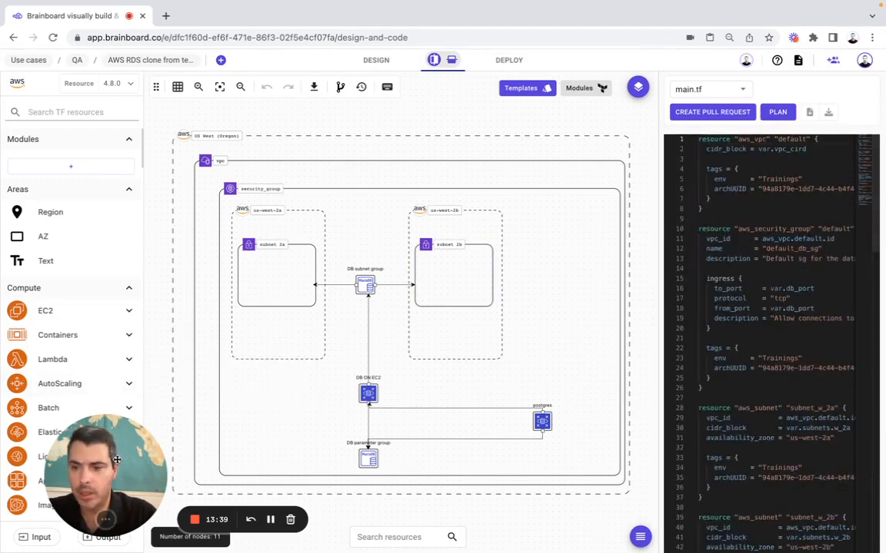